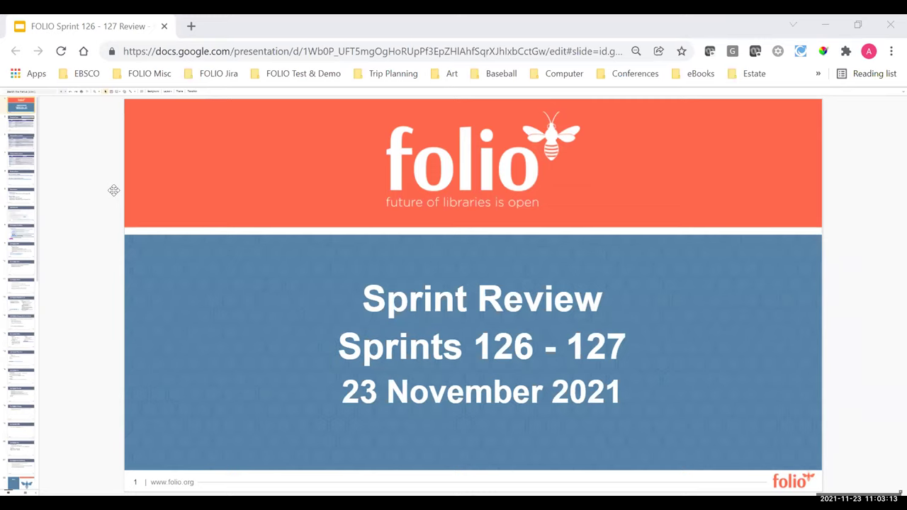
Step: Go through the Development Teams, Release timelines and Sprint Review Links slides
{"action": "left_click", "coordinate": [17, 125]}
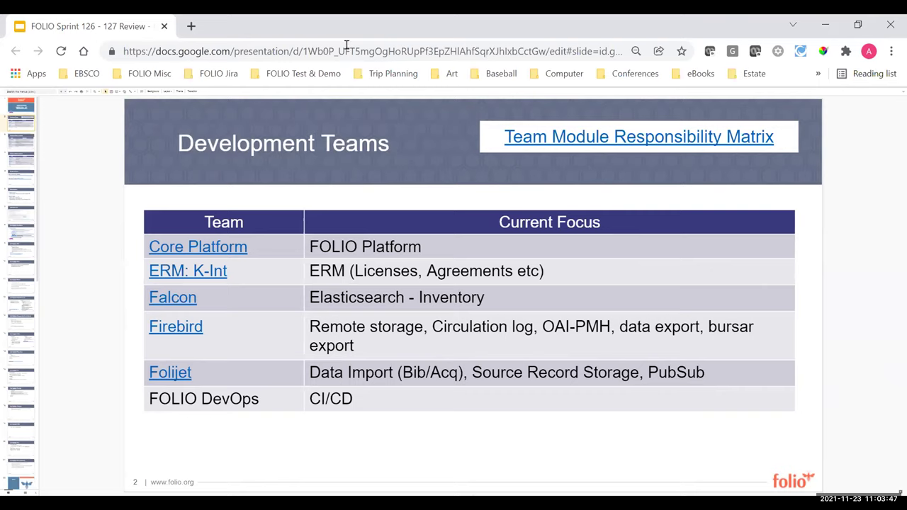
{"action": "key", "text": "Down"}
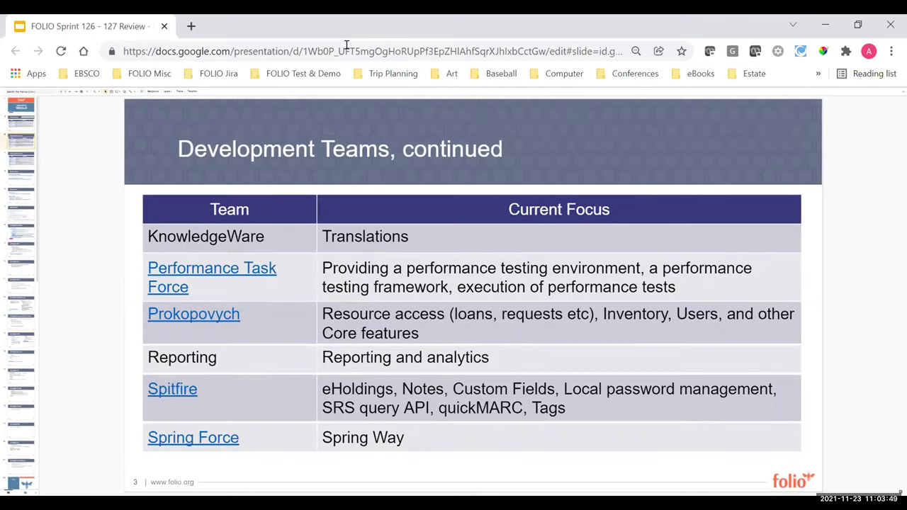
{"action": "key", "text": "Down"}
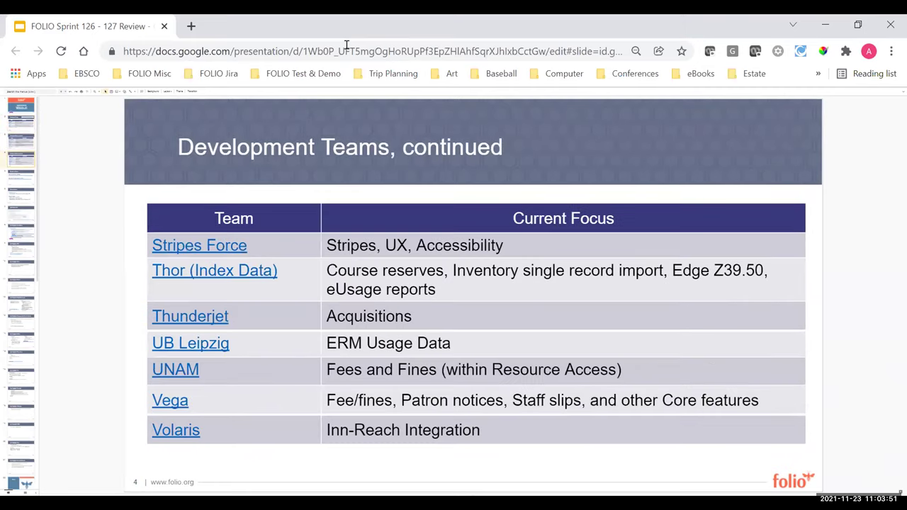
{"action": "key", "text": "Down"}
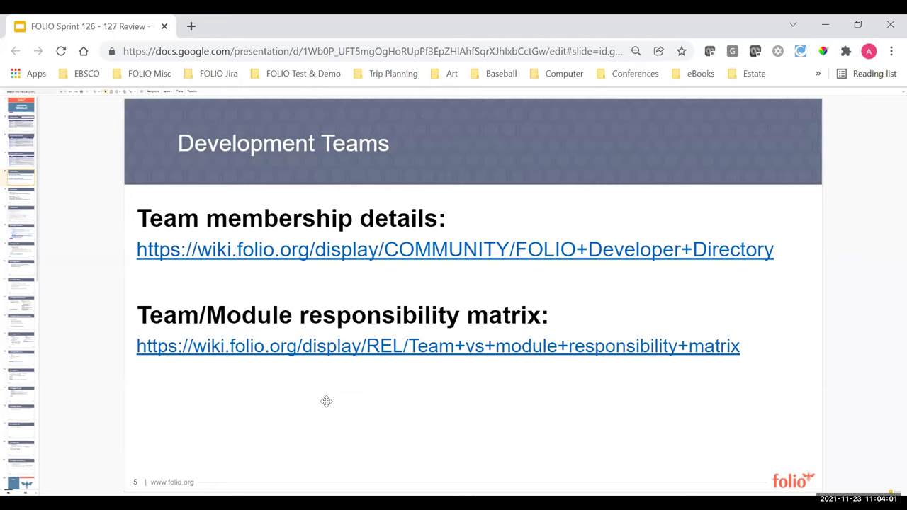
{"action": "key", "text": "Down"}
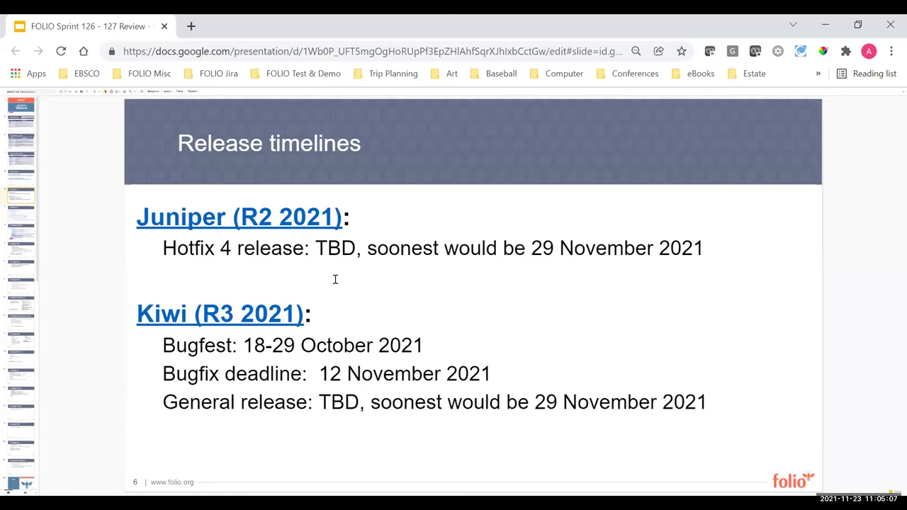
{"action": "key", "text": "Down"}
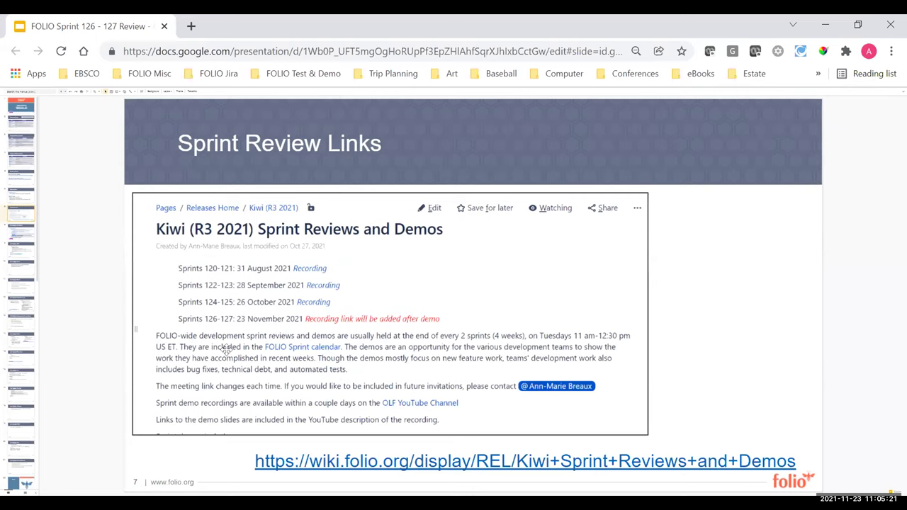
Step: Go through the Sprint Highlights slides of every team from Core Platform to Volaris and on to the Demos section
{"action": "key", "text": "Down"}
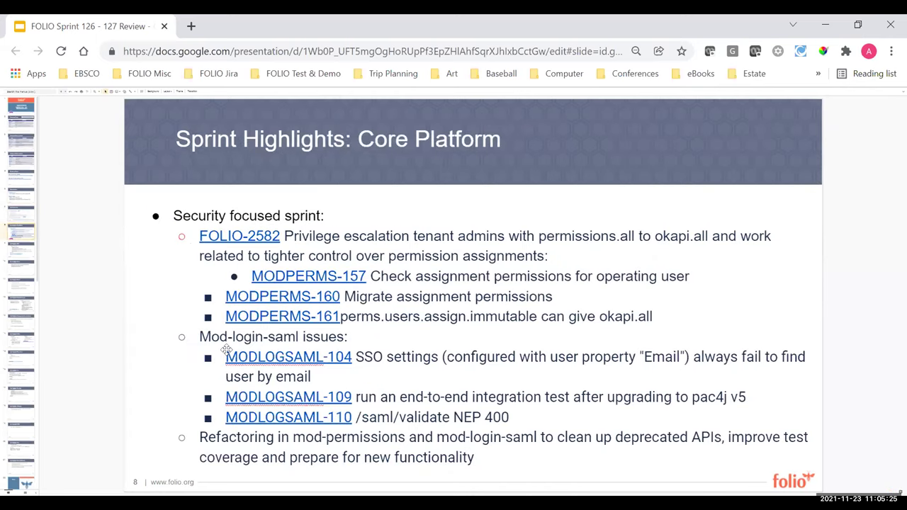
{"action": "key", "text": "Down"}
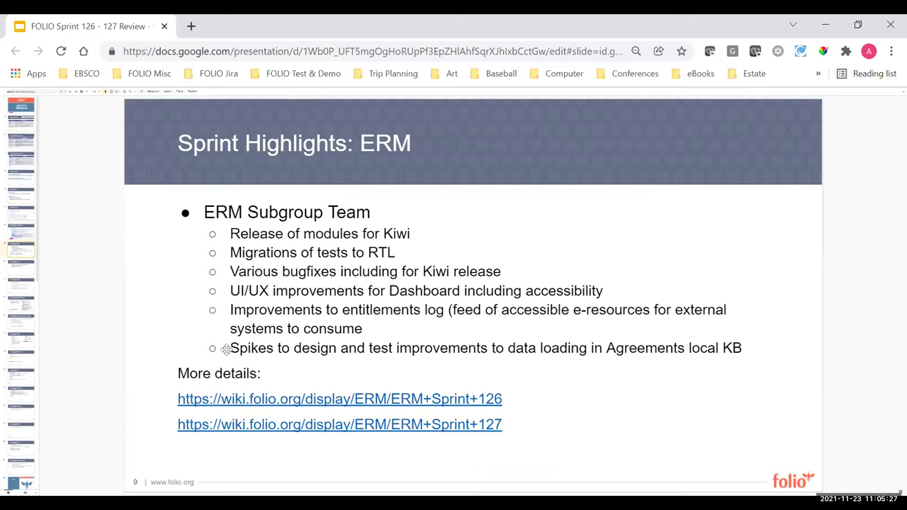
{"action": "key", "text": "Down"}
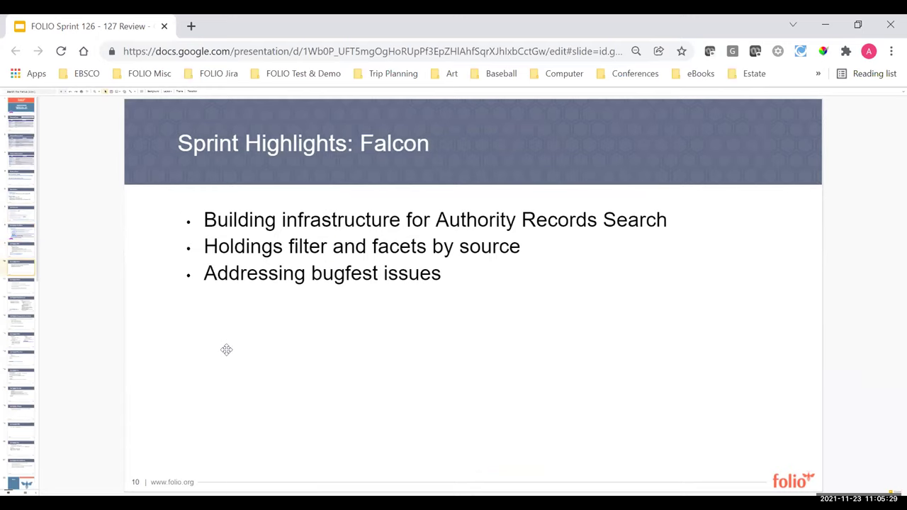
{"action": "key", "text": "Down"}
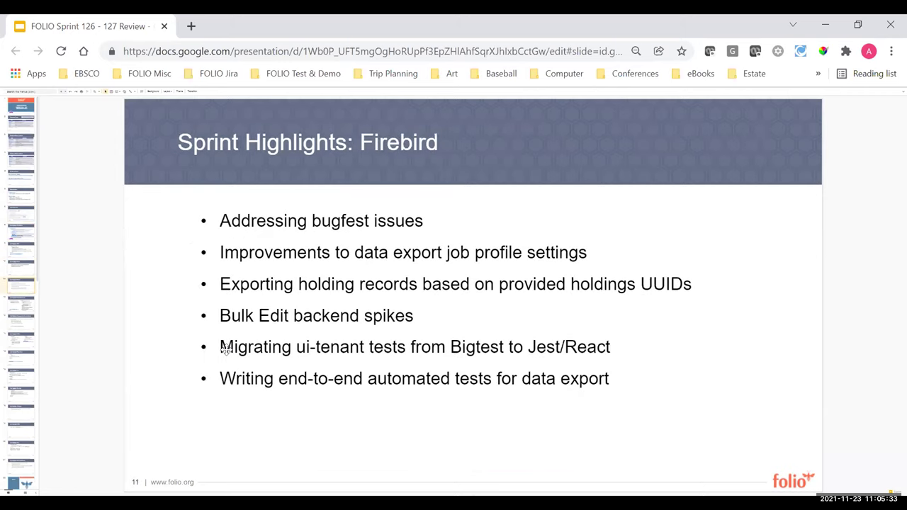
{"action": "key", "text": "Down"}
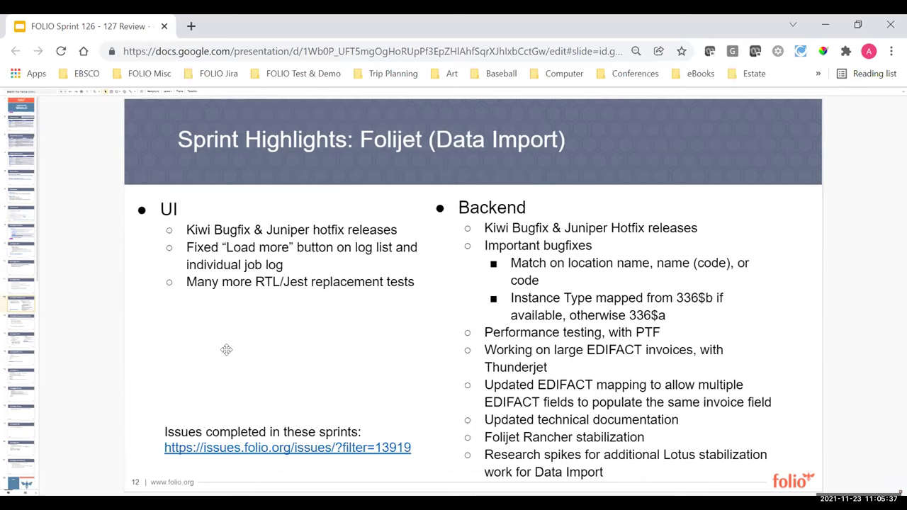
{"action": "key", "text": "Down"}
{"action": "key", "text": "Down"}
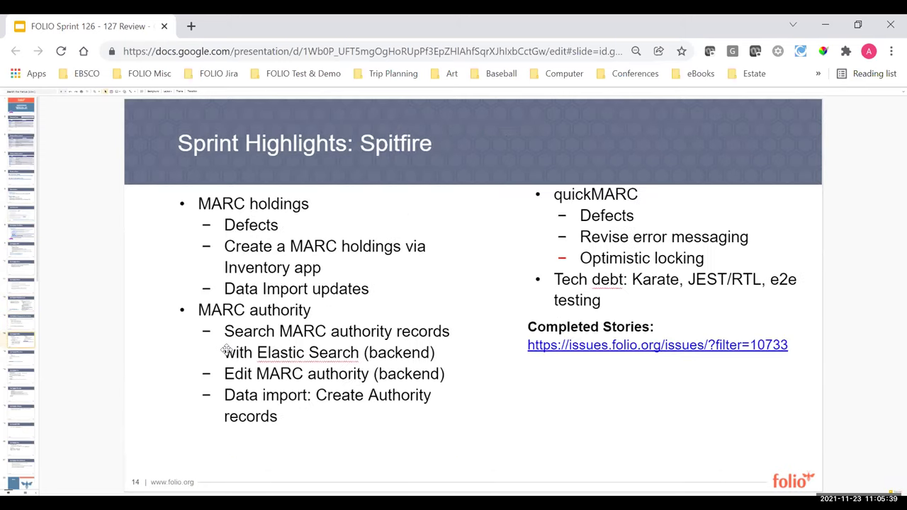
{"action": "key", "text": "Down"}
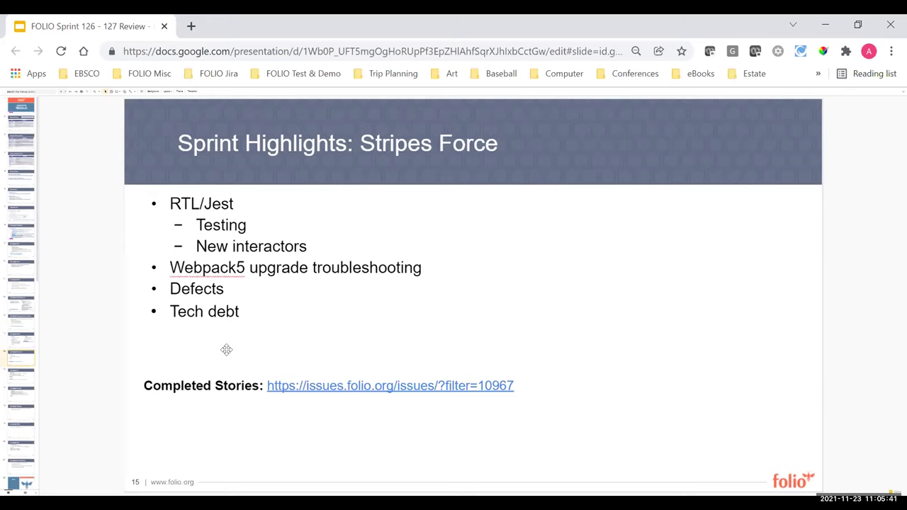
{"action": "key", "text": "Down"}
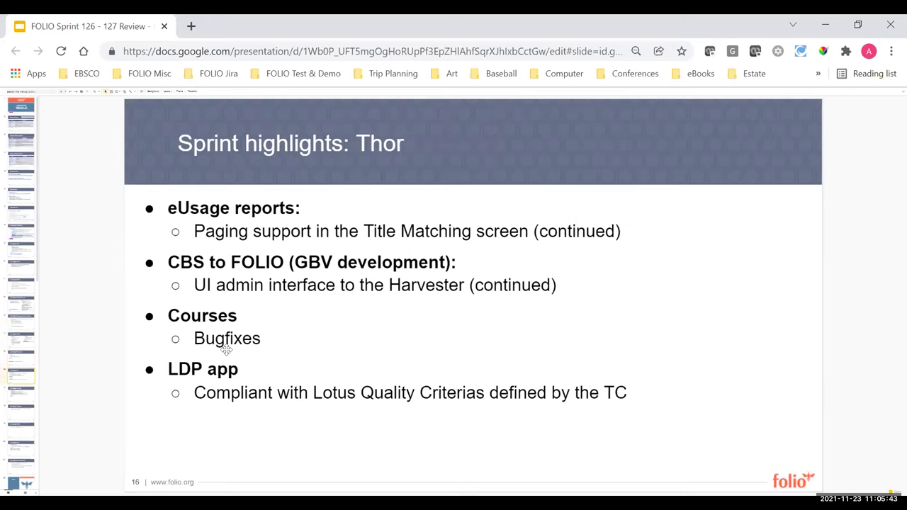
{"action": "key", "text": "Down"}
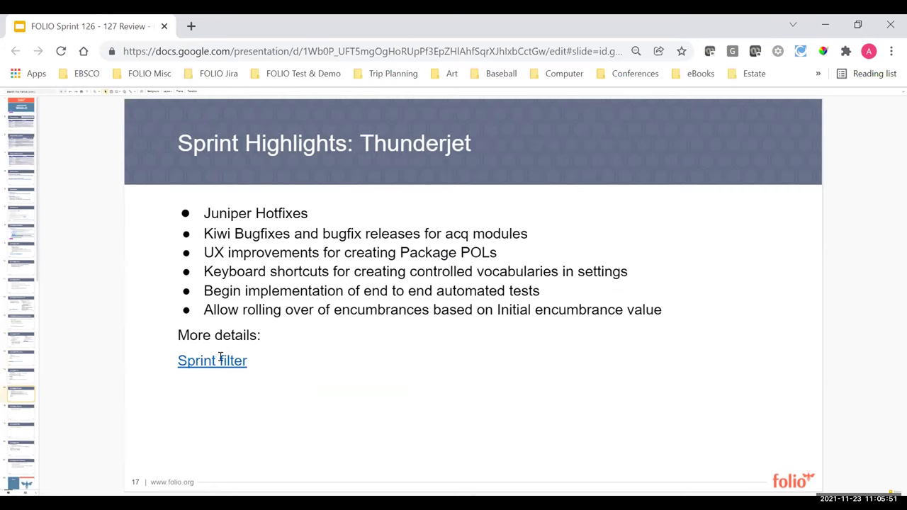
{"action": "key", "text": "Down"}
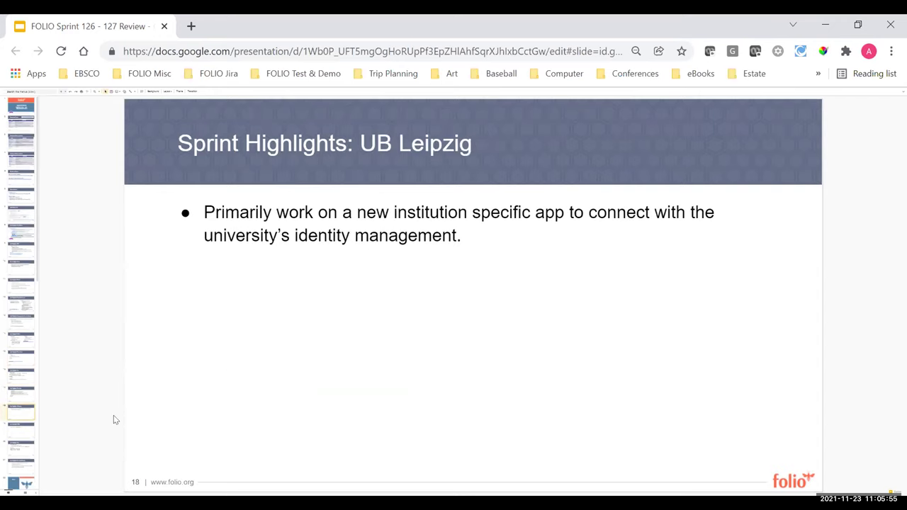
{"action": "key", "text": "Down"}
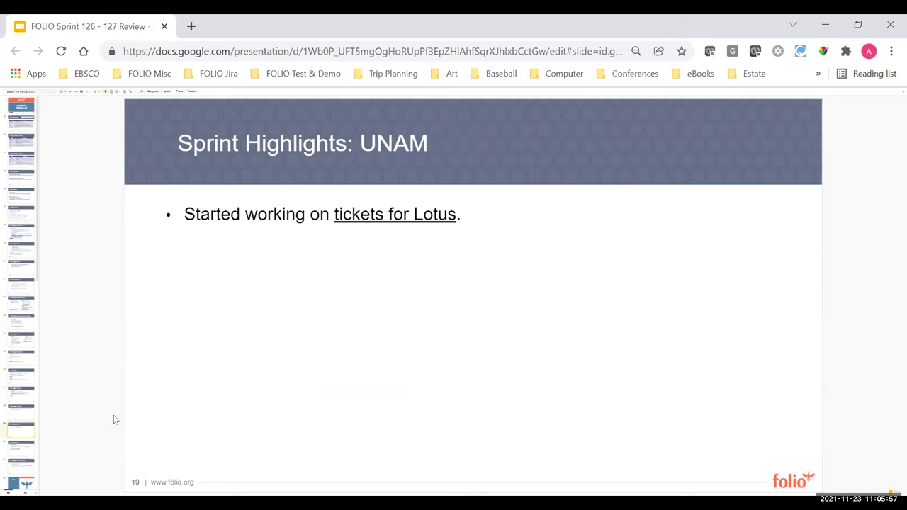
{"action": "key", "text": "Down"}
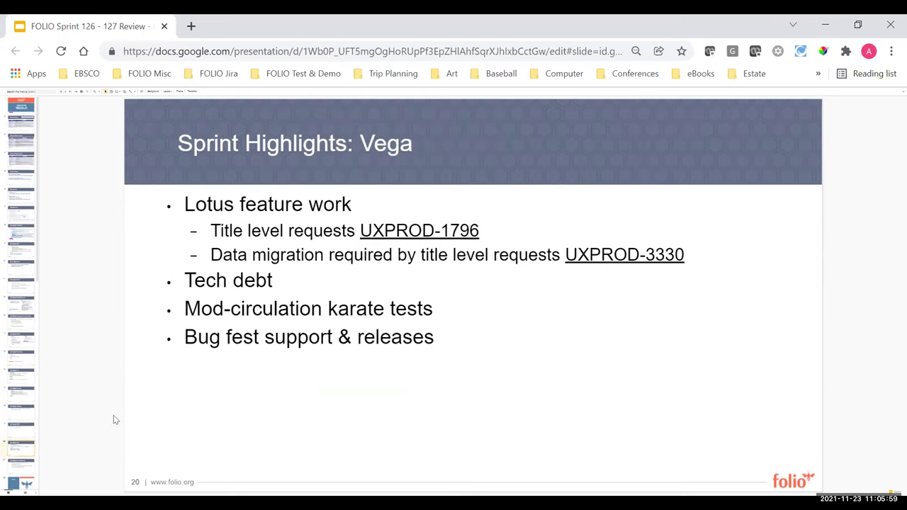
{"action": "key", "text": "Down"}
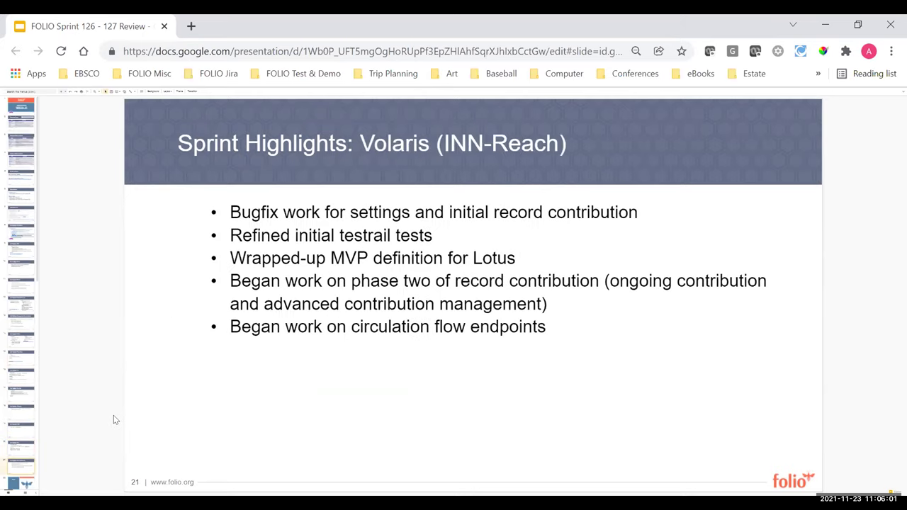
{"action": "key", "text": "Down"}
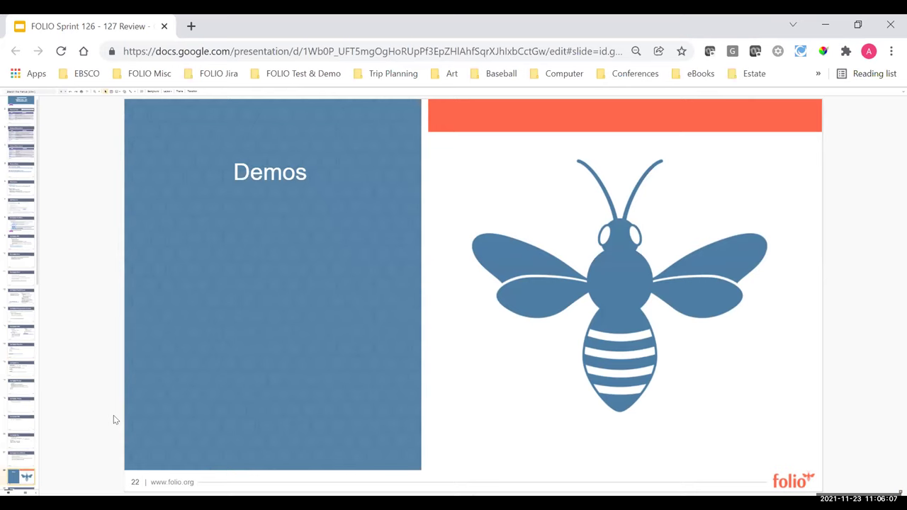
{"action": "key", "text": "Down"}
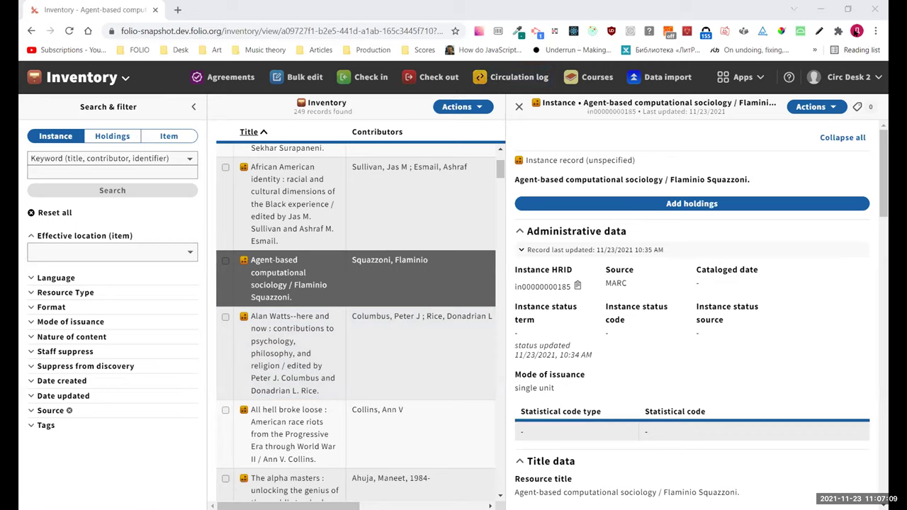
Step: Examine the available actions and the Source value of the Agent-based computational sociology instance
{"action": "left_click", "coordinate": [813, 107]}
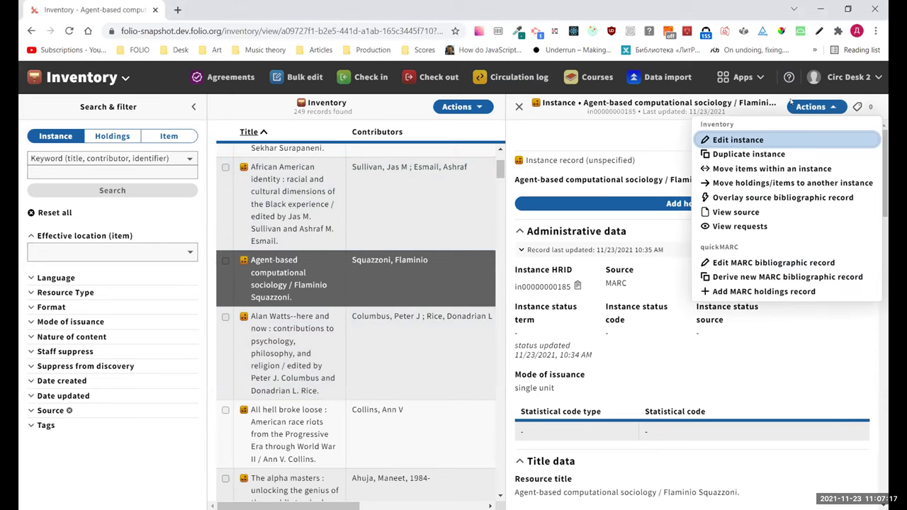
{"action": "left_click", "coordinate": [794, 108]}
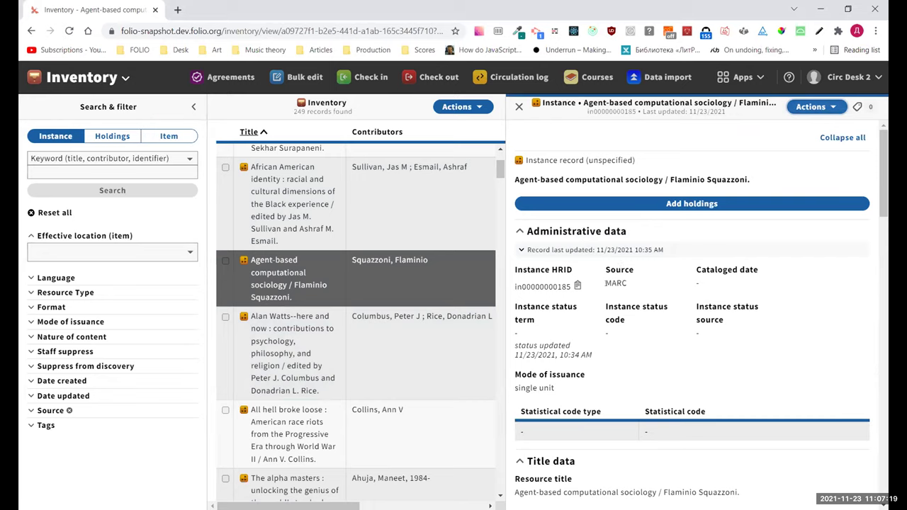
{"action": "left_click_drag", "start_coordinate": [606, 283], "coordinate": [627, 283]}
{"action": "left_click", "coordinate": [629, 285]}
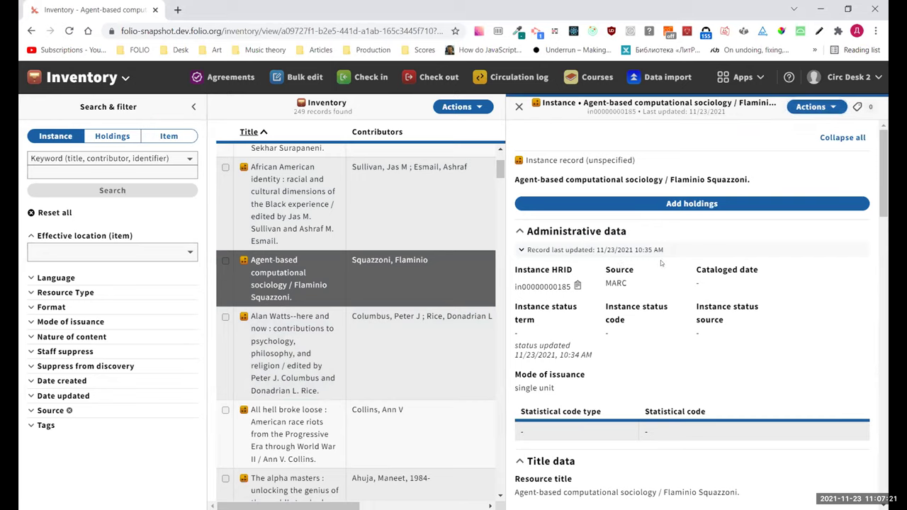
Step: Start a new MARC holdings record for the instance and add a field with tag 852
{"action": "left_click", "coordinate": [809, 107]}
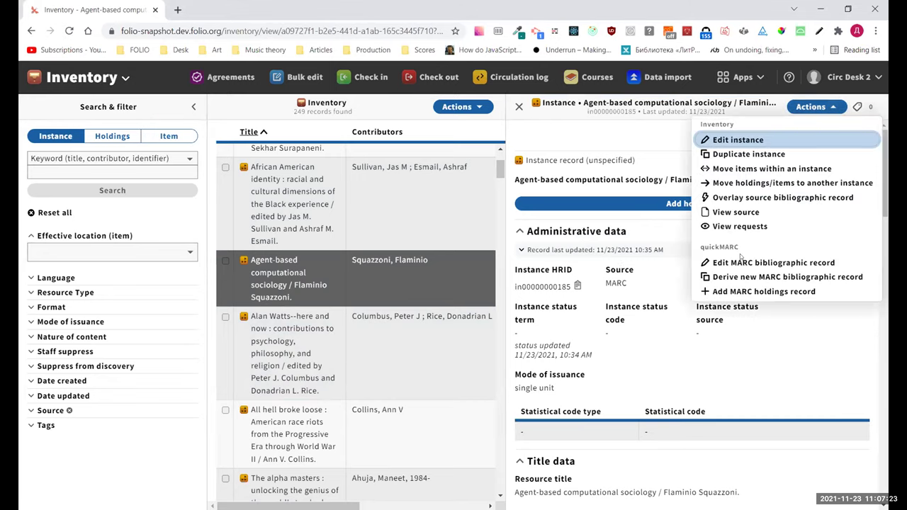
{"action": "left_click", "coordinate": [738, 291]}
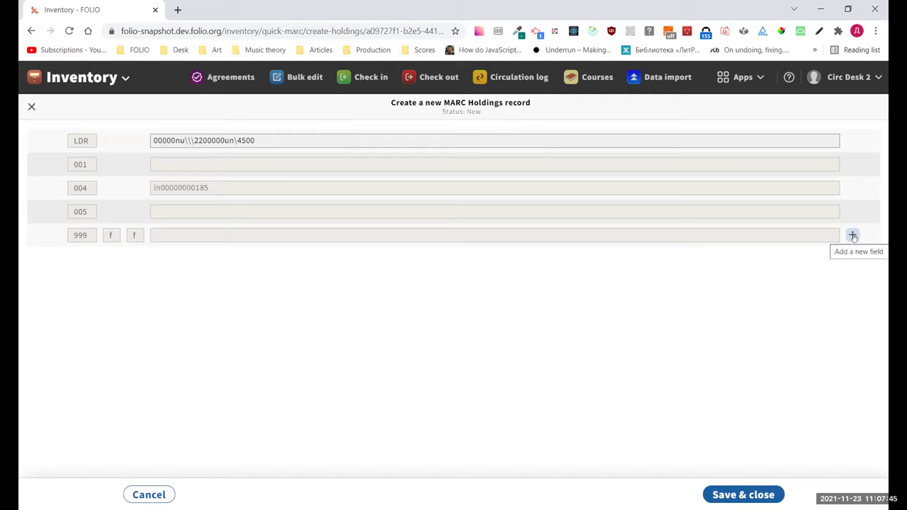
{"action": "left_click", "coordinate": [853, 236]}
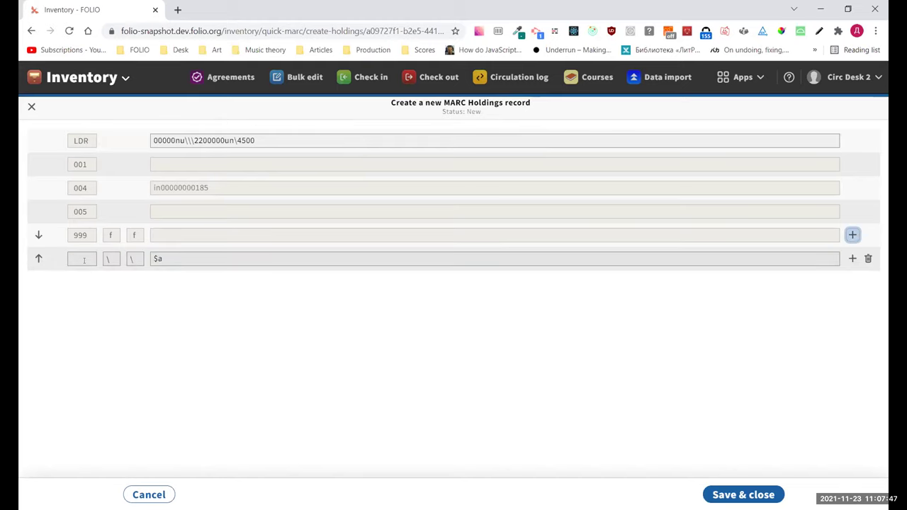
{"action": "left_click", "coordinate": [84, 260]}
{"action": "type", "text": "852"}
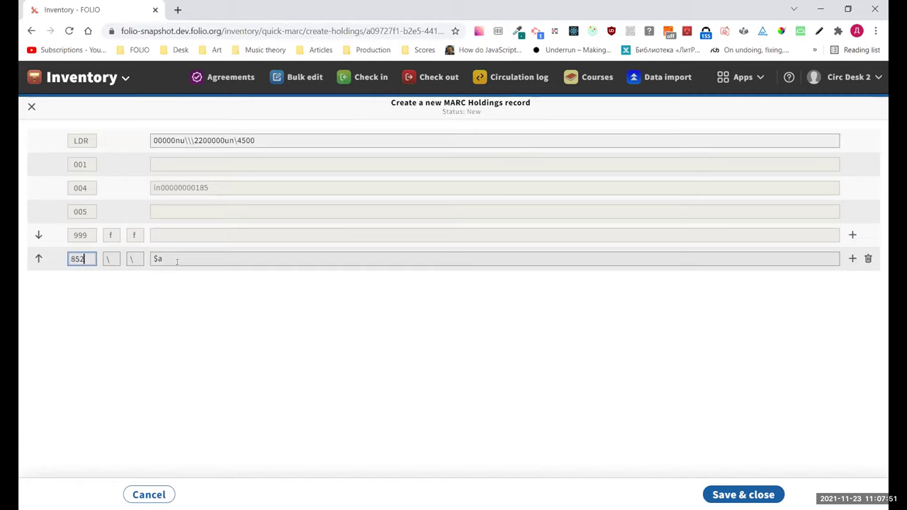
Step: Replace the 852 field's default content with "0\$bKU/CC/DI/M$hN7433.3$i.B87 2014"
{"action": "left_click", "coordinate": [176, 262]}
{"action": "key", "text": "ctrl+a"}
{"action": "key", "text": "BackSpace"}
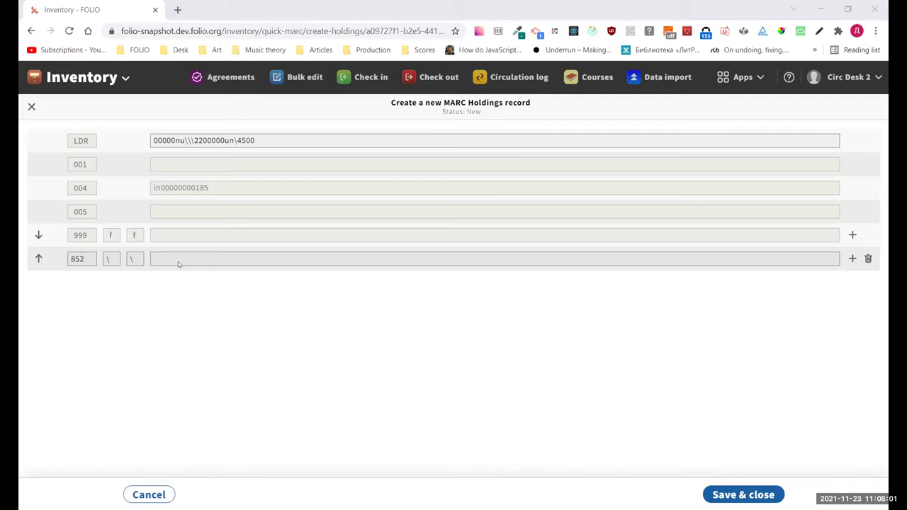
{"action": "left_click", "coordinate": [178, 262]}
{"action": "type", "text": "0\\$bKU/CC/DI/M$hN7433.3$i.B87 2014"}
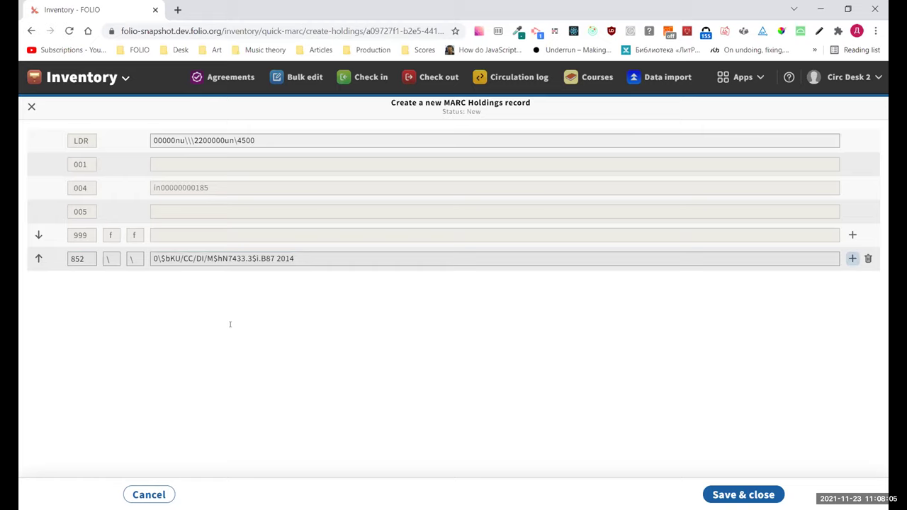
Step: Add an 008 field, filling AcqStatus and AcqMethod with one backslash each and AcqEndDate with four backslashes
{"action": "left_click", "coordinate": [851, 258]}
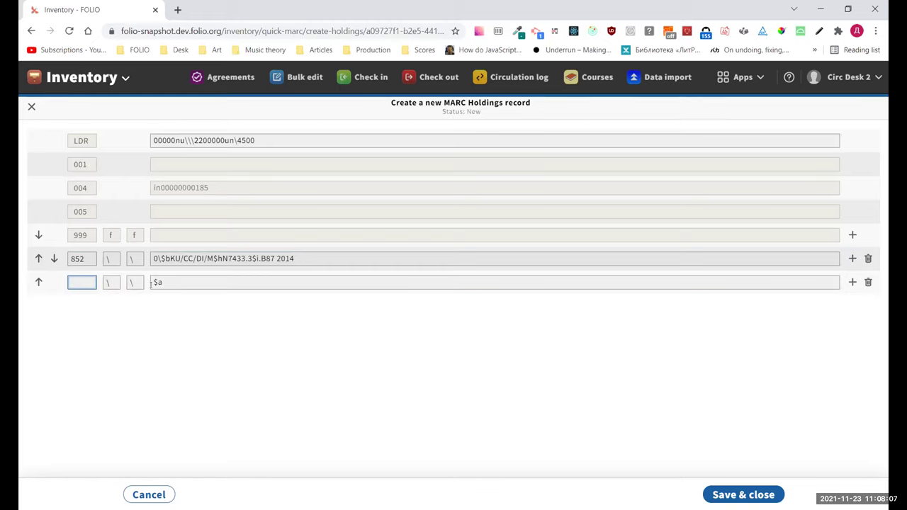
{"action": "type", "text": "008"}
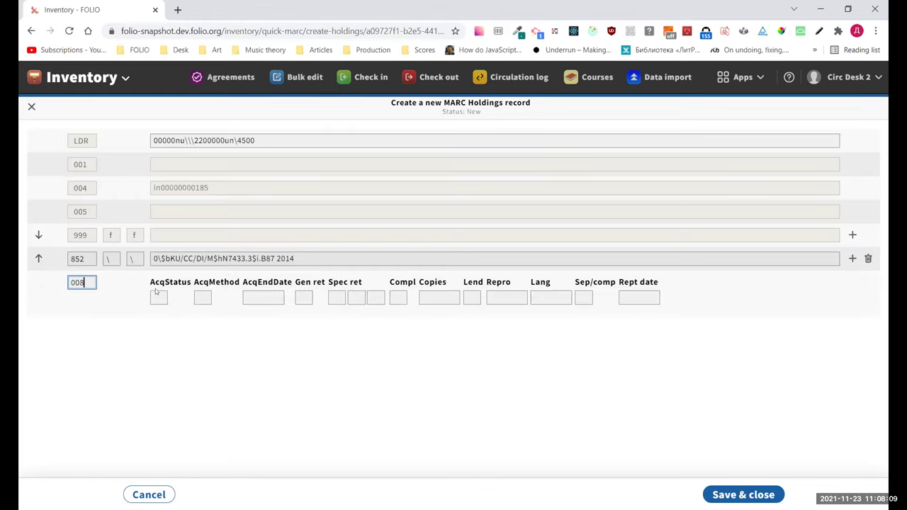
{"action": "left_click", "coordinate": [157, 297]}
{"action": "type", "text": "\\"}
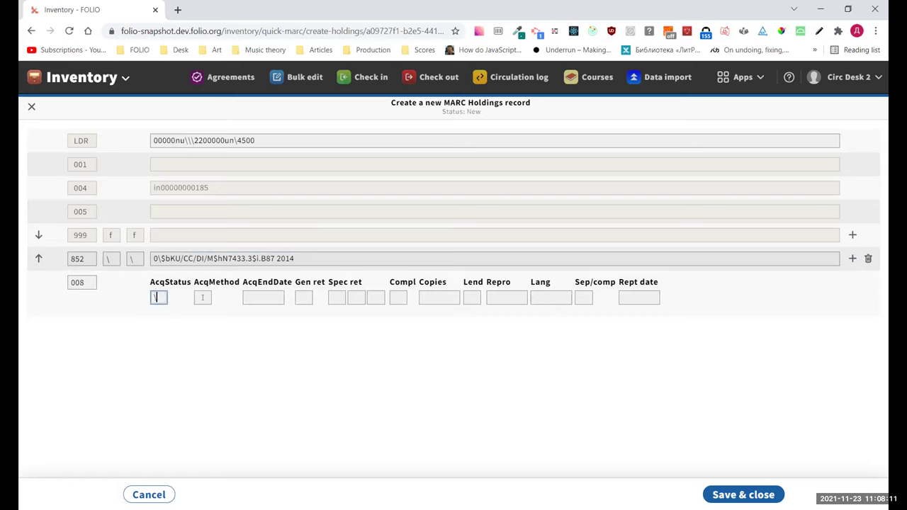
{"action": "key", "text": "Tab"}
{"action": "type", "text": "\\"}
{"action": "key", "text": "Tab"}
{"action": "type", "text": "\\\\\\\\"}
Step: Fill the 008 field's Gen ret, three Spec ret and Compl boxes with one backslash each and Copies with three
{"action": "key", "text": "Tab"}
{"action": "type", "text": "\\"}
{"action": "key", "text": "Tab"}
{"action": "type", "text": "\\"}
{"action": "key", "text": "Tab"}
{"action": "type", "text": "\\"}
{"action": "key", "text": "Tab"}
{"action": "type", "text": "\\"}
{"action": "key", "text": "Tab"}
{"action": "type", "text": "\\"}
{"action": "key", "text": "Tab"}
{"action": "type", "text": "\\\\\\"}
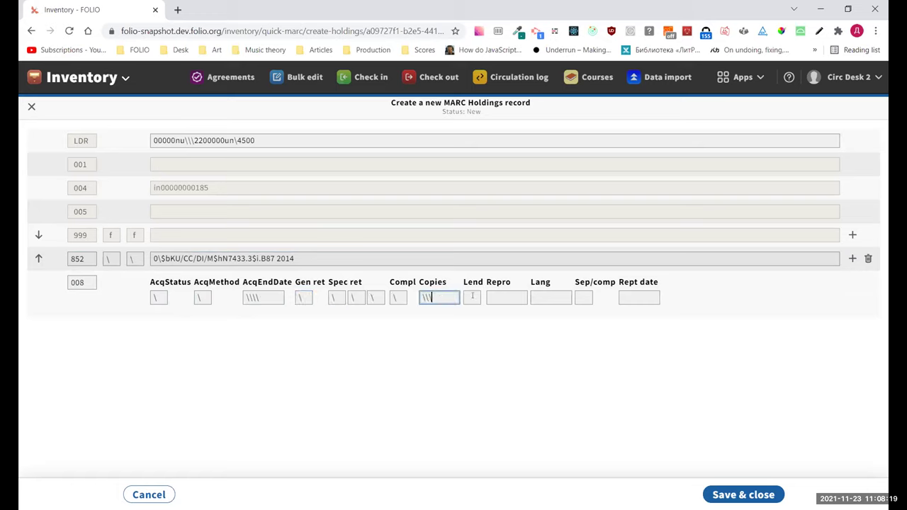
Step: Fill 008's Lend, Repro and Sep/comp with one backslash each, Lang with three and Rept date with six
{"action": "key", "text": "Tab"}
{"action": "type", "text": "\\"}
{"action": "key", "text": "Tab"}
{"action": "type", "text": "\\"}
{"action": "key", "text": "Tab"}
{"action": "type", "text": "\\\\\\"}
{"action": "left_click", "coordinate": [576, 298]}
{"action": "type", "text": "\\"}
{"action": "left_click", "coordinate": [622, 297]}
{"action": "type", "text": "\\\\\\\\\\\\"}
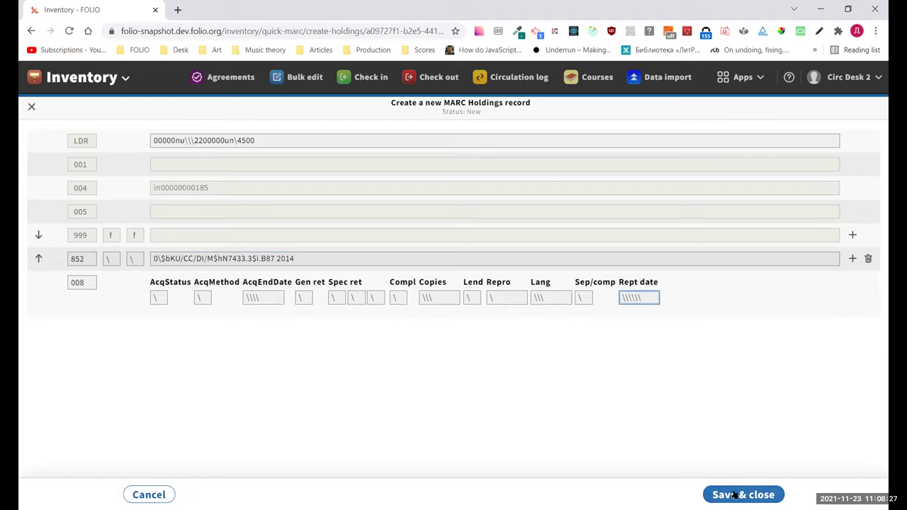
Step: Save the new MARC holdings record, review its administrative data, source and call number, and close the holdings view
{"action": "left_click", "coordinate": [735, 498]}
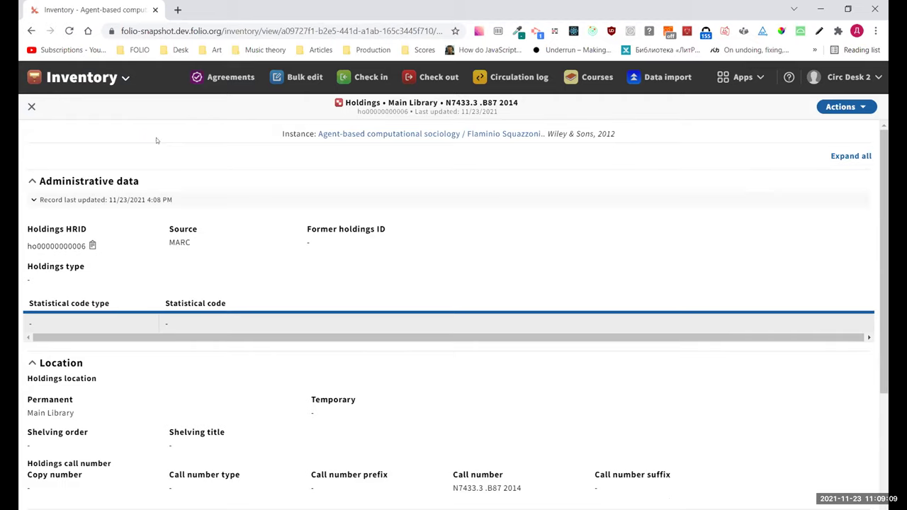
{"action": "scroll", "coordinate": [205, 205], "scroll_direction": "down", "scroll_amount": 1}
{"action": "double_click", "coordinate": [174, 232]}
{"action": "left_click", "coordinate": [224, 235]}
{"action": "left_click", "coordinate": [31, 106]}
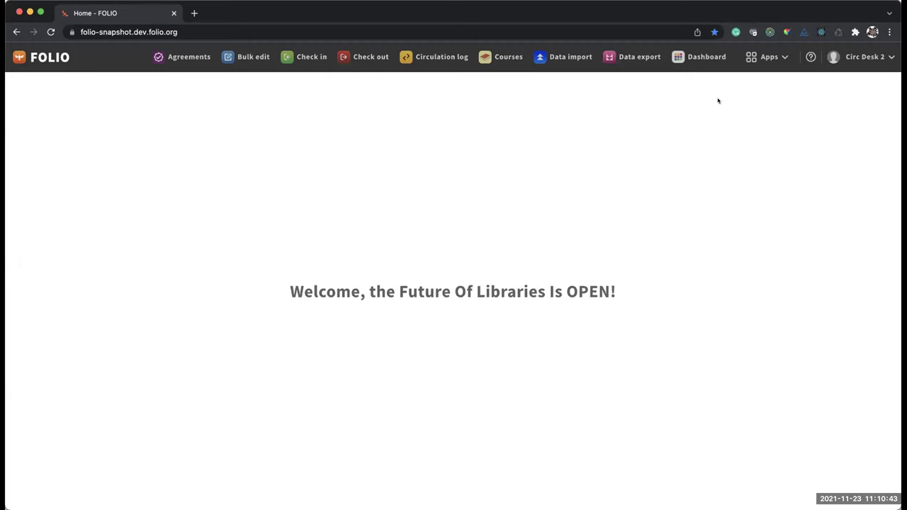
Step: Switch to the Finance app, filter the groups by Active status and open Demo group
{"action": "left_click", "coordinate": [765, 58]}
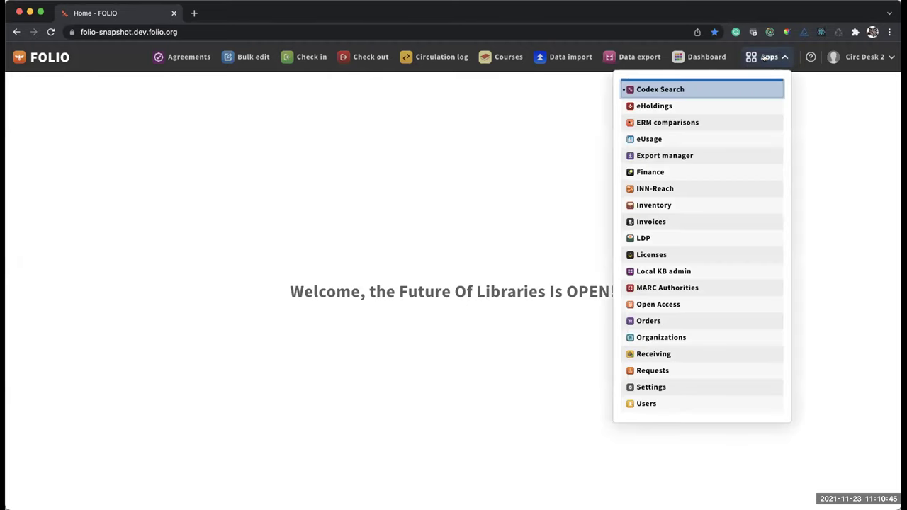
{"action": "left_click", "coordinate": [645, 172]}
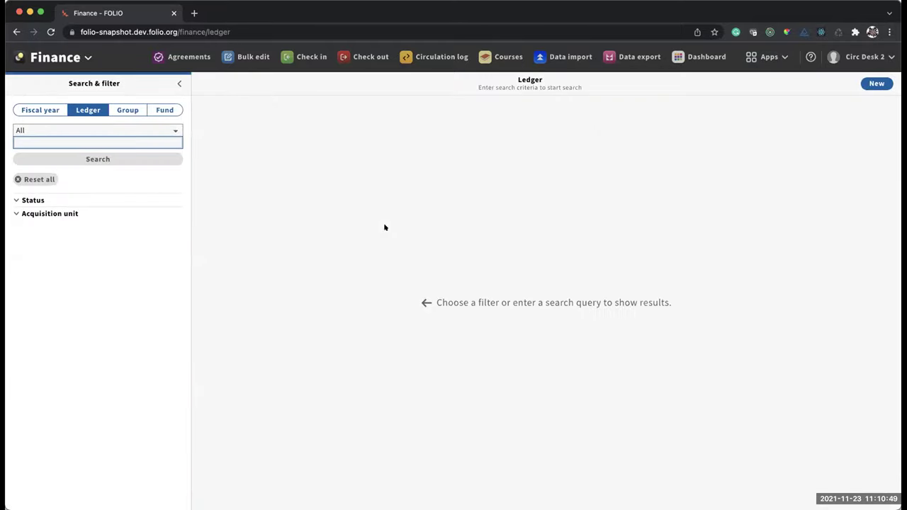
{"action": "left_click", "coordinate": [124, 110]}
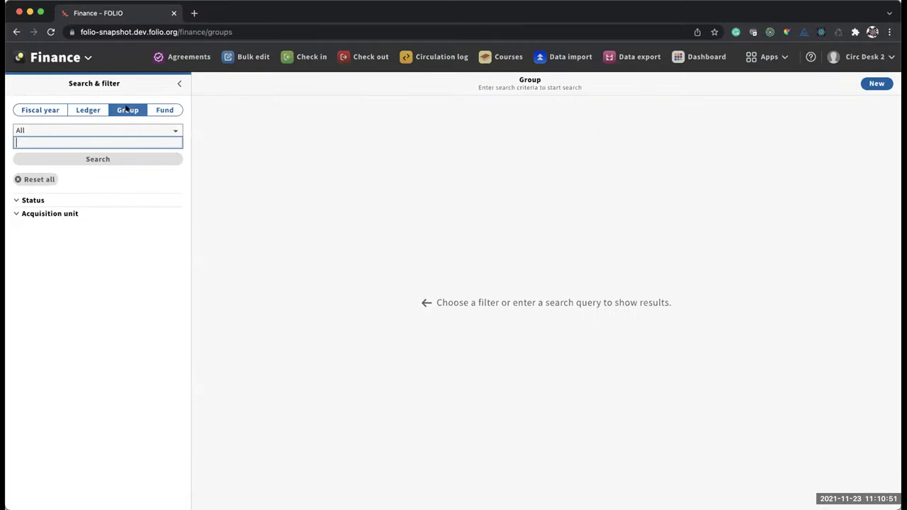
{"action": "left_click", "coordinate": [32, 201]}
{"action": "left_click", "coordinate": [45, 212]}
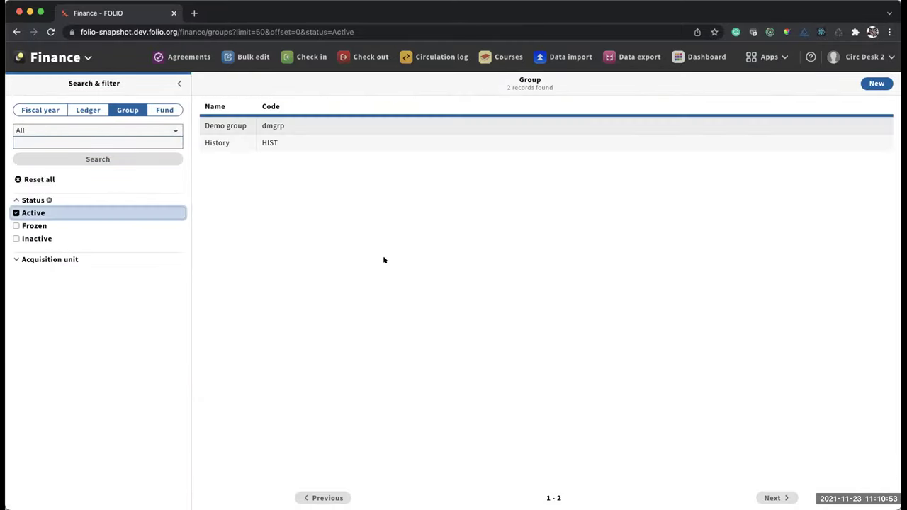
{"action": "left_click", "coordinate": [304, 122]}
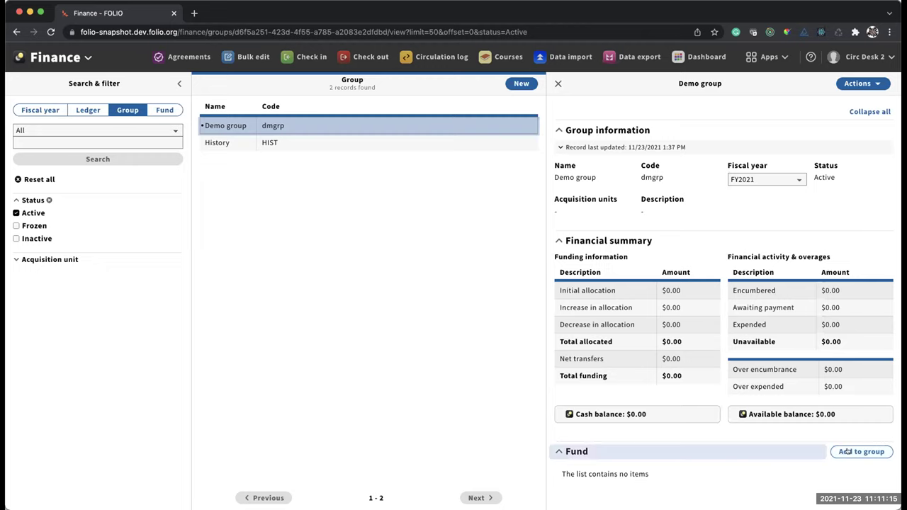
Step: Start adding funds to Demo group and filter the selectable funds by Active status
{"action": "left_click", "coordinate": [848, 452]}
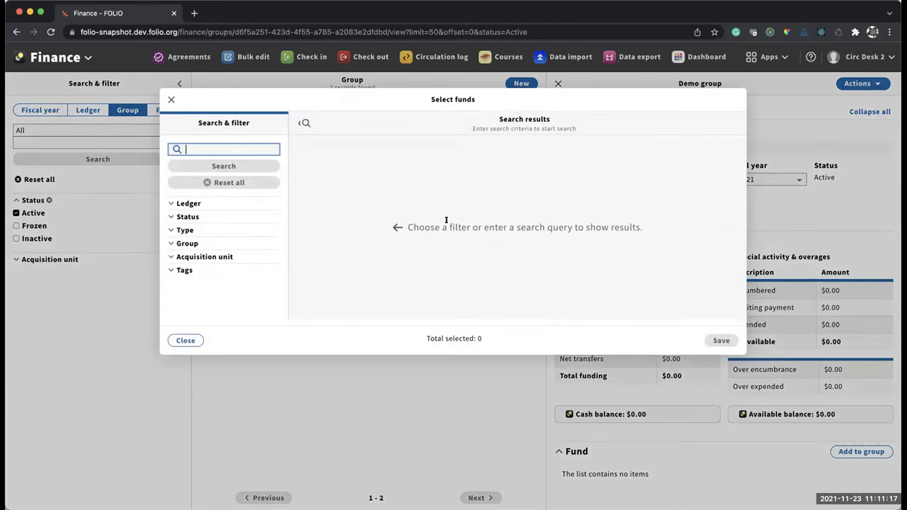
{"action": "left_click", "coordinate": [190, 203]}
{"action": "left_click", "coordinate": [190, 204]}
{"action": "left_click", "coordinate": [188, 217]}
{"action": "left_click", "coordinate": [180, 229]}
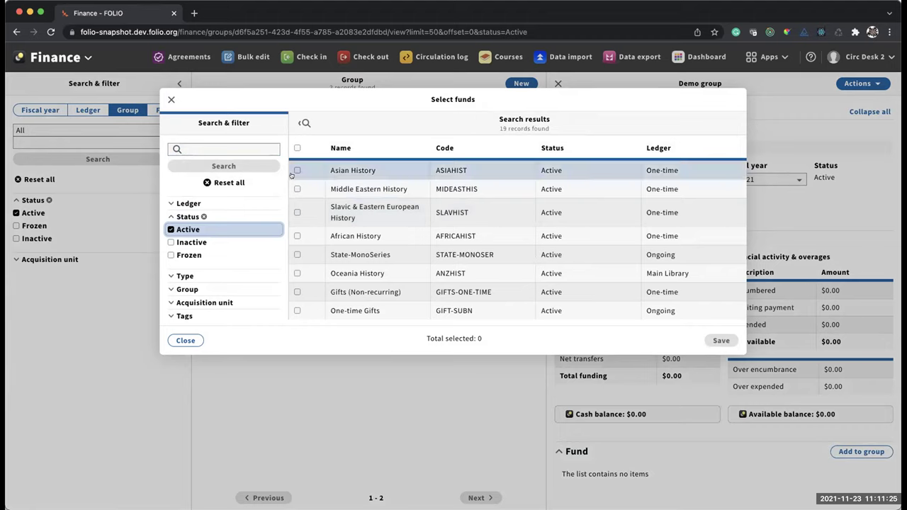
Step: Select the Asian History, Middle Eastern History and Slavic & Eastern European History funds and save them to Demo group
{"action": "left_click", "coordinate": [297, 171]}
{"action": "left_click", "coordinate": [296, 190]}
{"action": "left_click", "coordinate": [297, 211]}
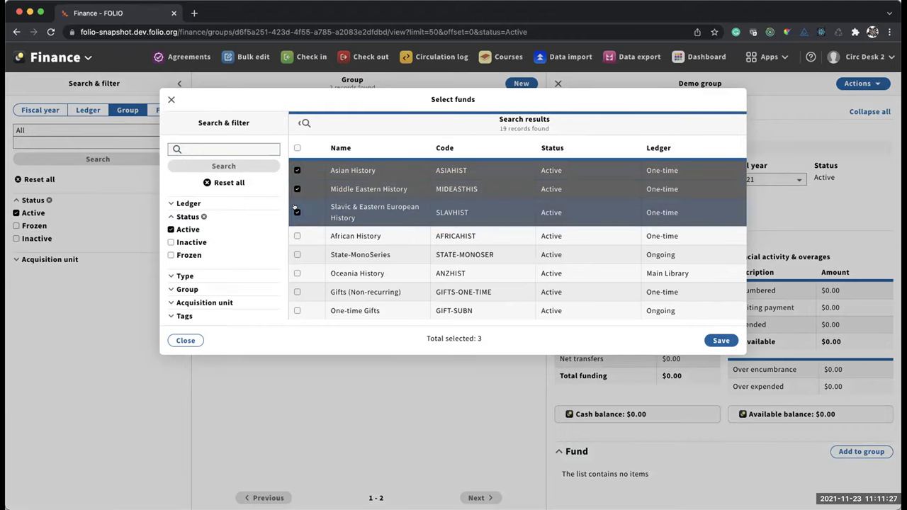
{"action": "left_click", "coordinate": [711, 344]}
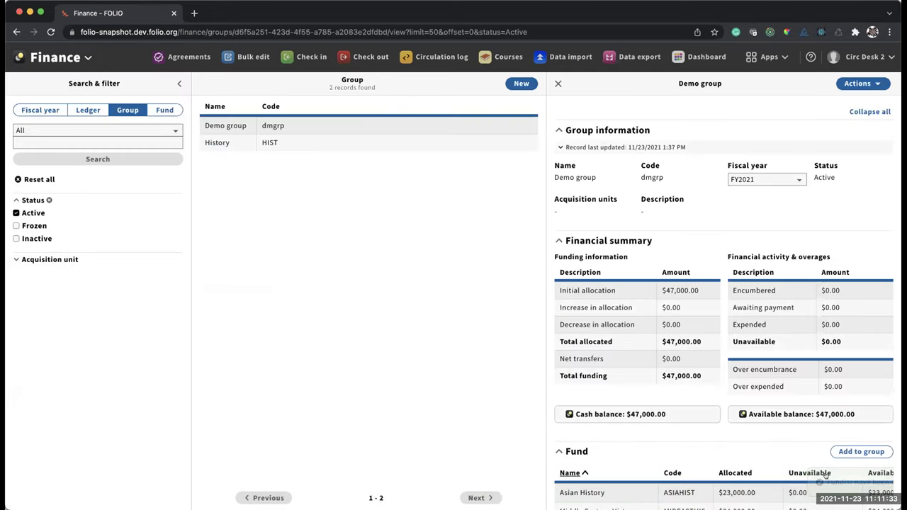
Step: Examine Demo group's total funding and the Asian History fund's group assignment, and return to the group
{"action": "scroll", "coordinate": [824, 474], "scroll_direction": "down", "scroll_amount": 1}
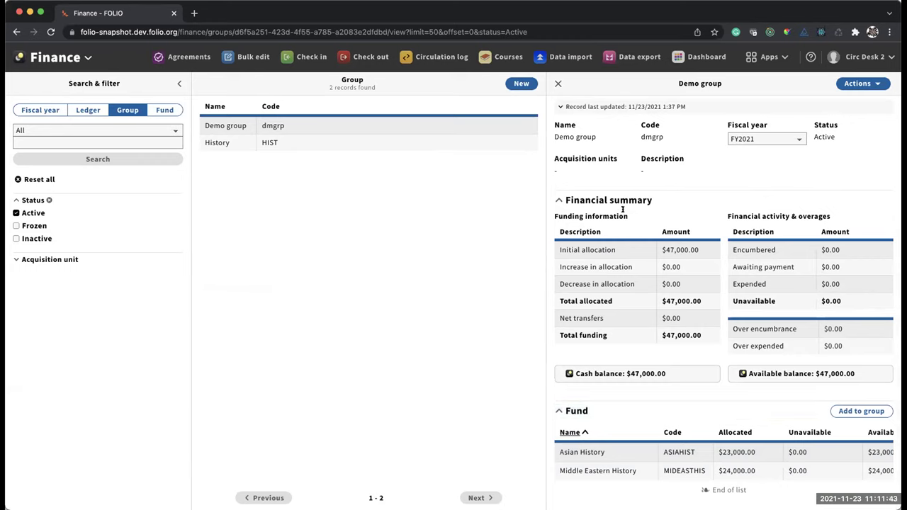
{"action": "left_click_drag", "start_coordinate": [663, 333], "coordinate": [681, 335]}
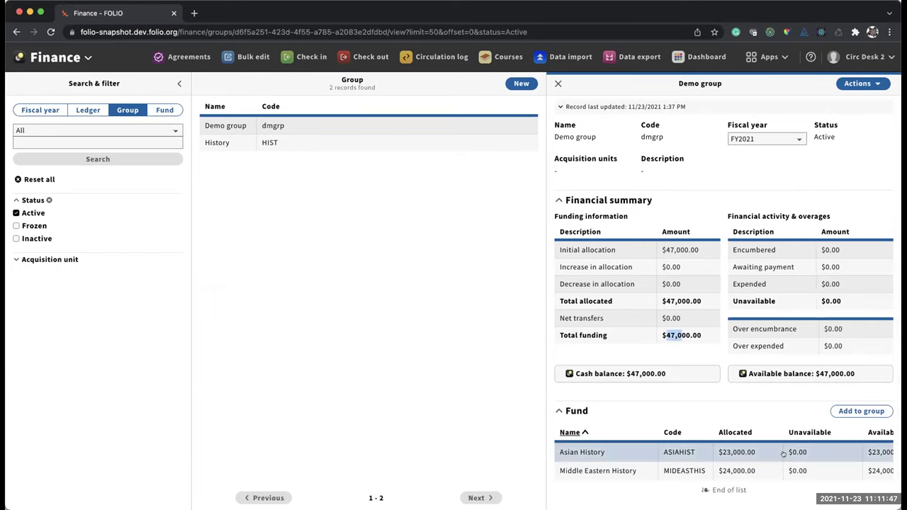
{"action": "left_click", "coordinate": [684, 452]}
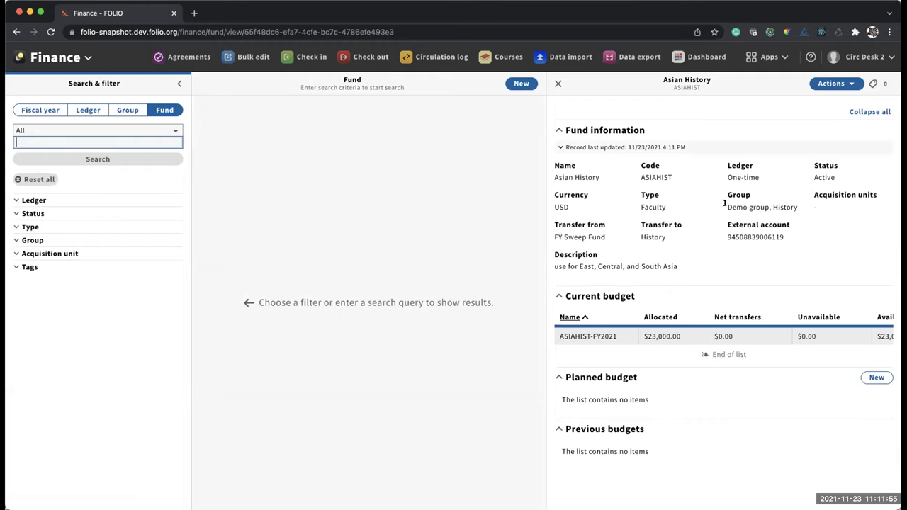
{"action": "left_click_drag", "start_coordinate": [726, 206], "coordinate": [767, 204]}
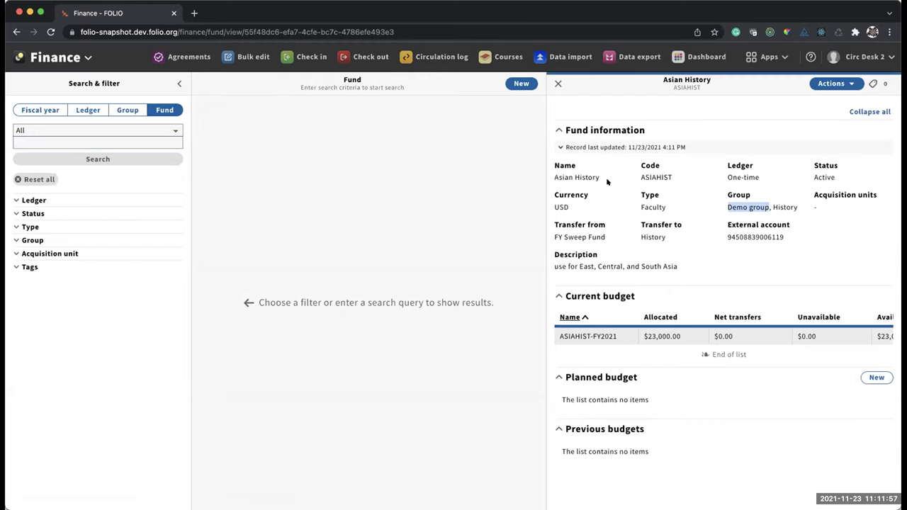
{"action": "left_click", "coordinate": [16, 32]}
Step: Remove the Asian History fund from Demo group and review the group's total funding
{"action": "scroll", "coordinate": [804, 434], "scroll_direction": "down", "scroll_amount": 2}
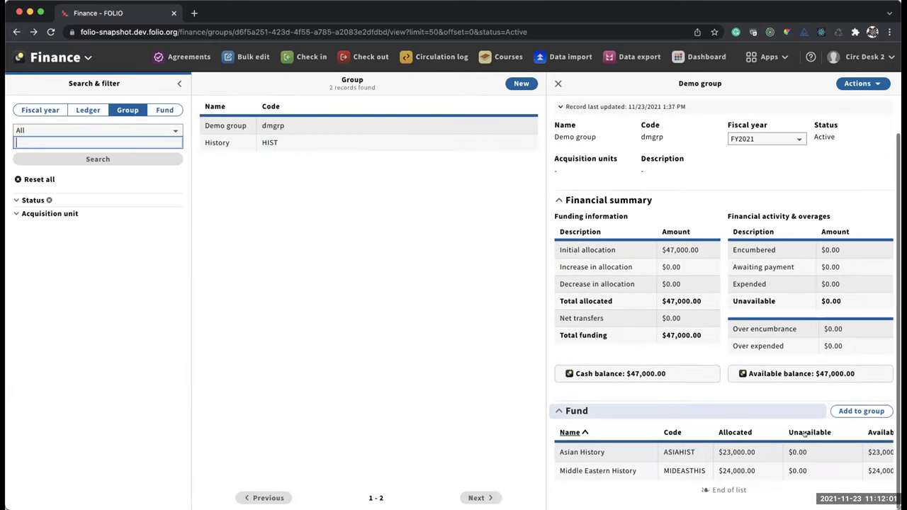
{"action": "scroll", "coordinate": [817, 451], "scroll_direction": "right", "scroll_amount": 3}
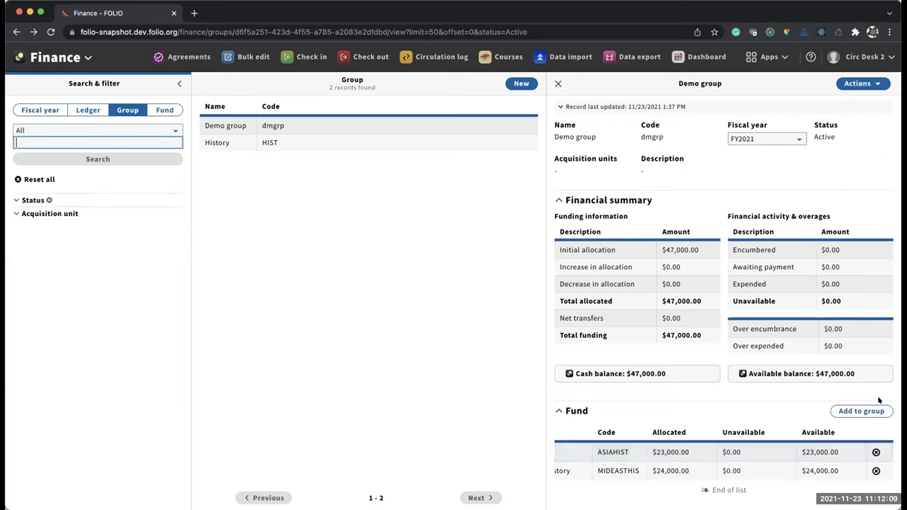
{"action": "left_click", "coordinate": [876, 452]}
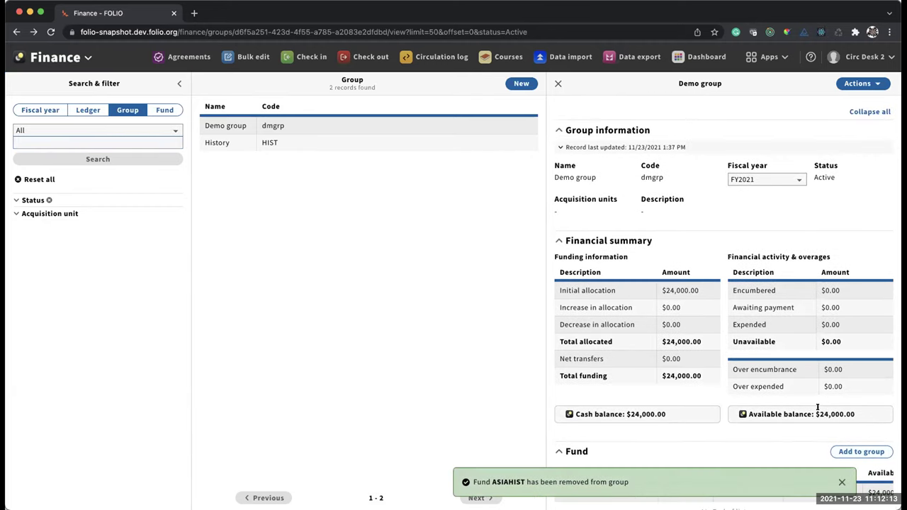
{"action": "left_click", "coordinate": [837, 482]}
{"action": "scroll", "coordinate": [814, 479], "scroll_direction": "down", "scroll_amount": 1}
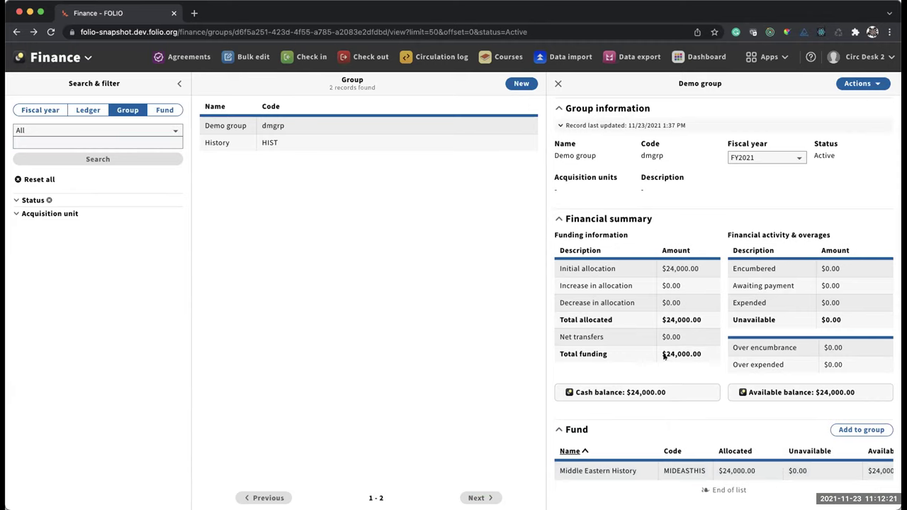
{"action": "left_click_drag", "start_coordinate": [671, 353], "coordinate": [690, 354]}
Step: Switch to the Orders app and open the Demo package order line at its package titles section
{"action": "left_click", "coordinate": [753, 58]}
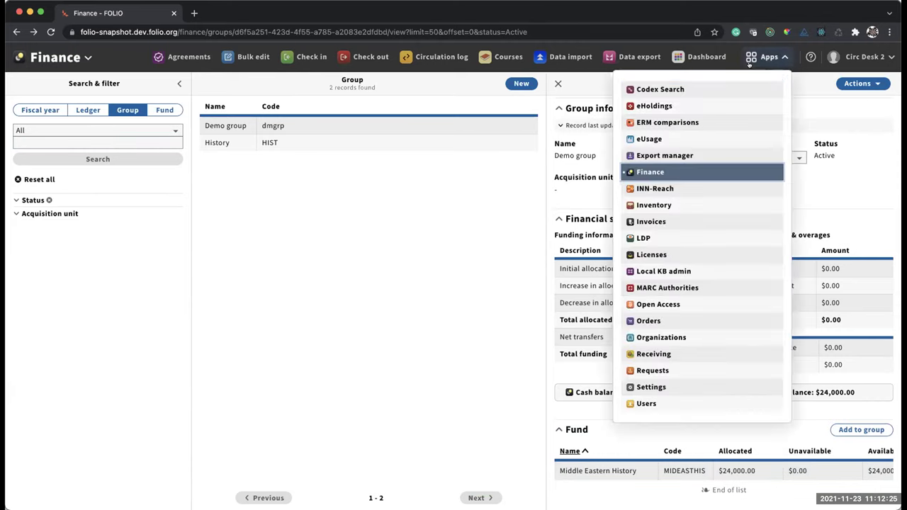
{"action": "left_click", "coordinate": [649, 320]}
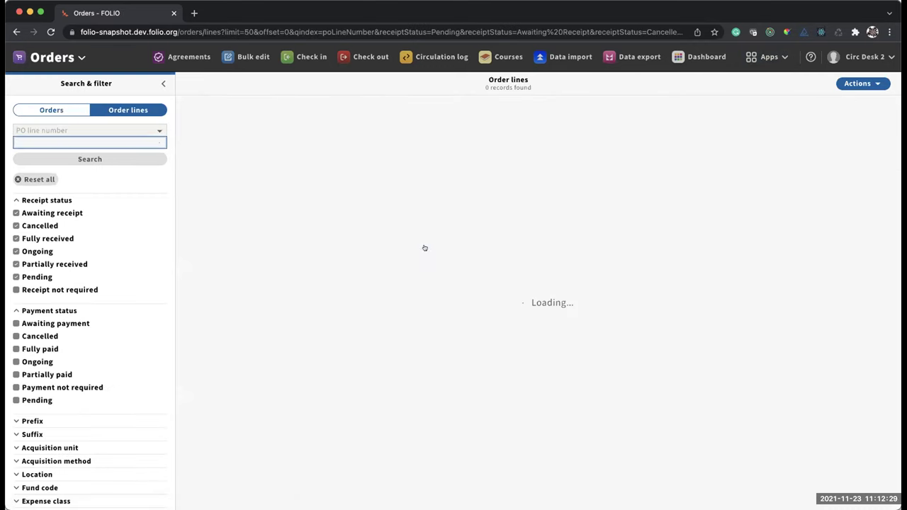
{"action": "left_click", "coordinate": [309, 154]}
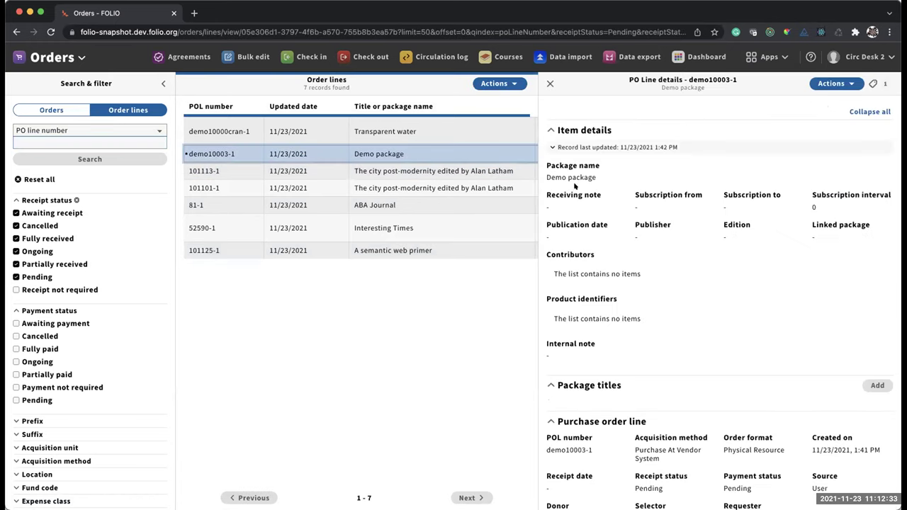
{"action": "left_click_drag", "start_coordinate": [547, 165], "coordinate": [601, 168]}
{"action": "scroll", "coordinate": [680, 275], "scroll_direction": "down", "scroll_amount": 2}
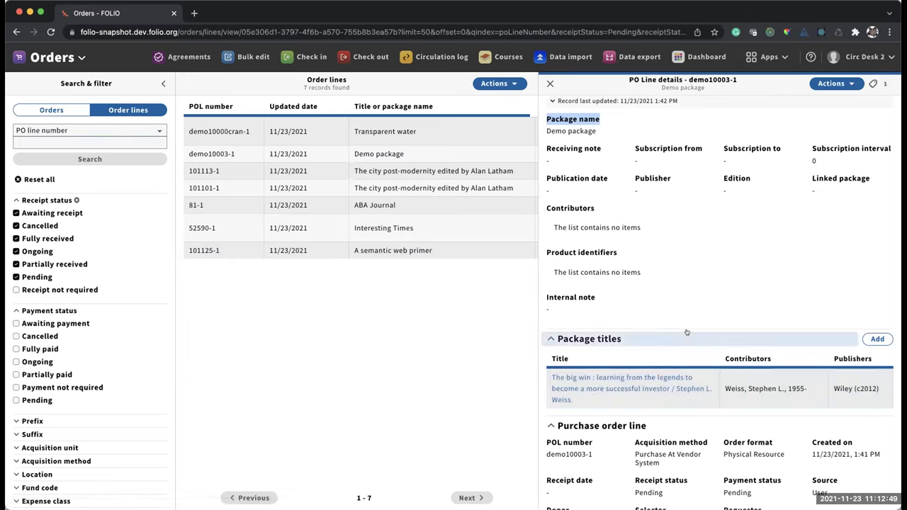
Step: Search instances for "a" and add the title "A semantic web primer" to the Demo package order line
{"action": "left_click", "coordinate": [672, 298]}
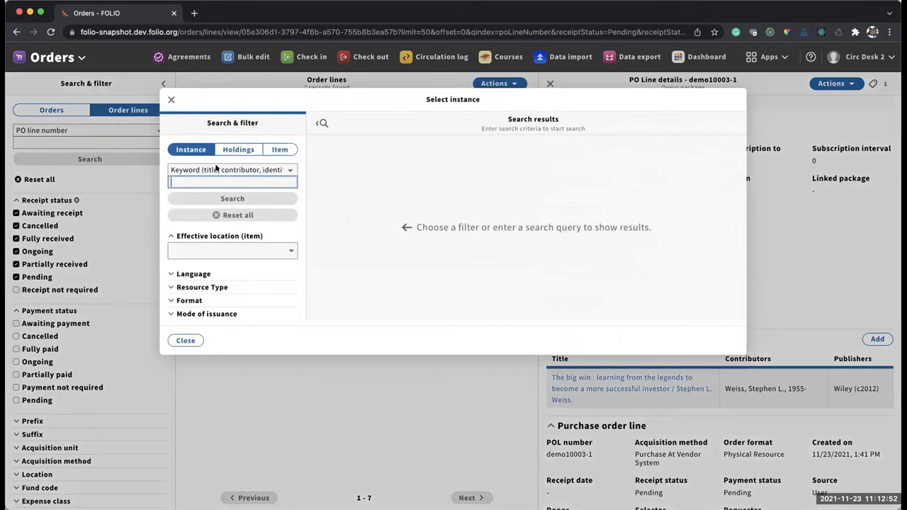
{"action": "type", "text": "a"}
{"action": "left_click", "coordinate": [233, 199]}
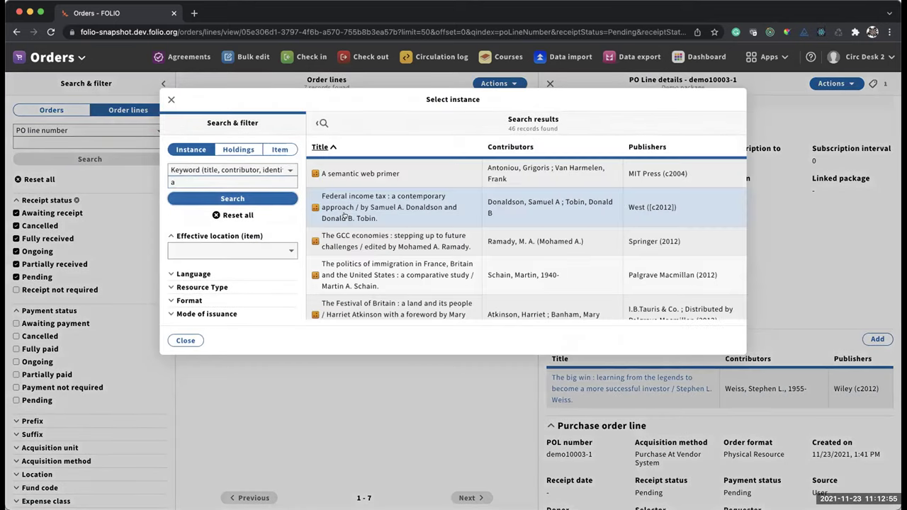
{"action": "left_click", "coordinate": [394, 163]}
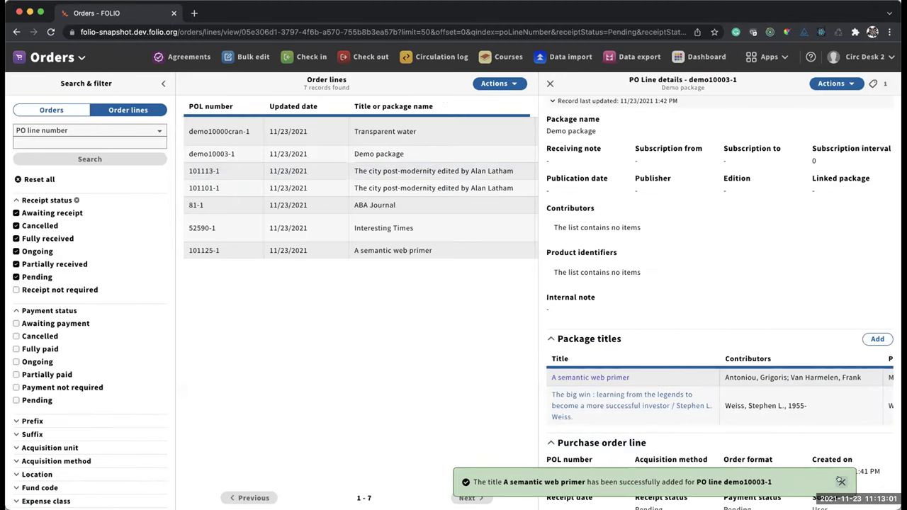
{"action": "left_click", "coordinate": [841, 481]}
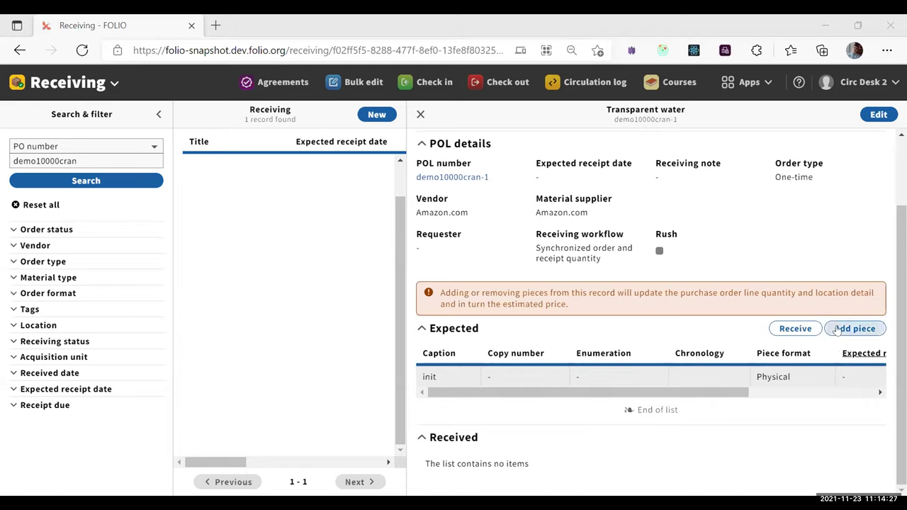
Step: Add an expected piece to Transparent water with caption "capt", copy number "copy", enumeration "enum" and comment "comment"
{"action": "left_click", "coordinate": [838, 329]}
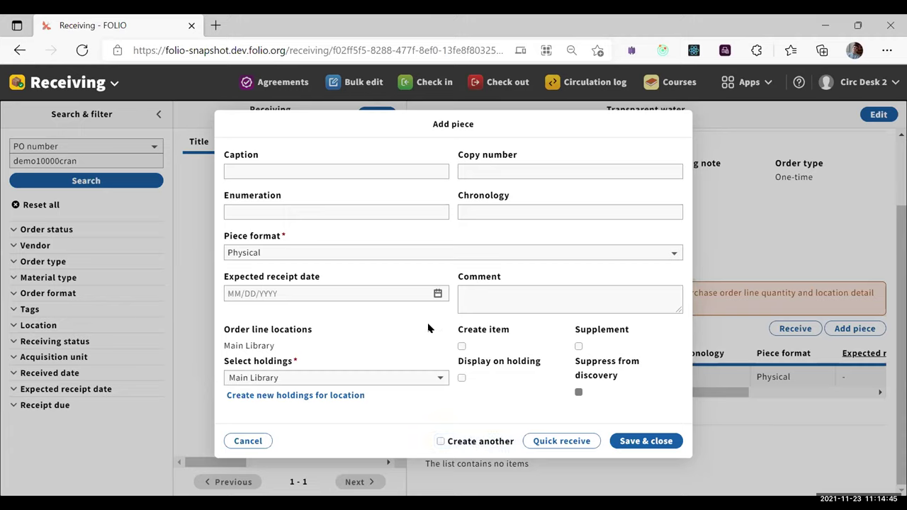
{"action": "left_click", "coordinate": [354, 171]}
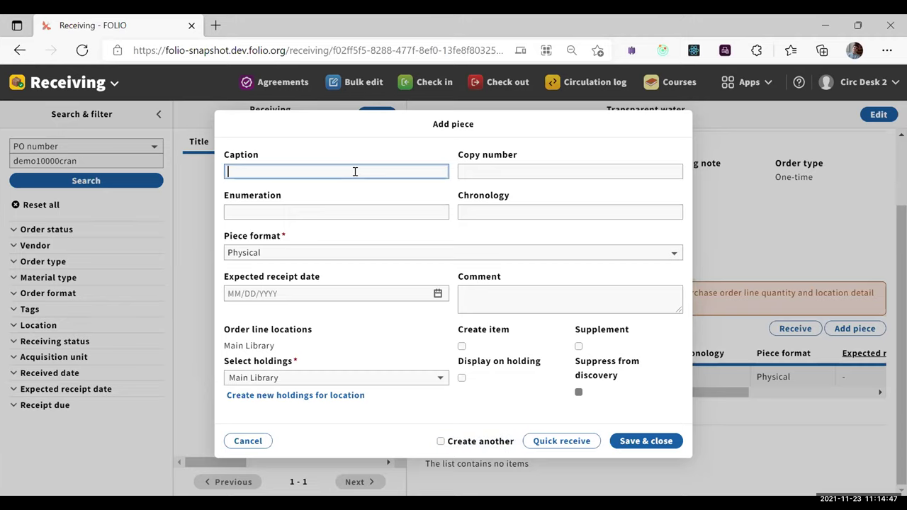
{"action": "type", "text": "capt"}
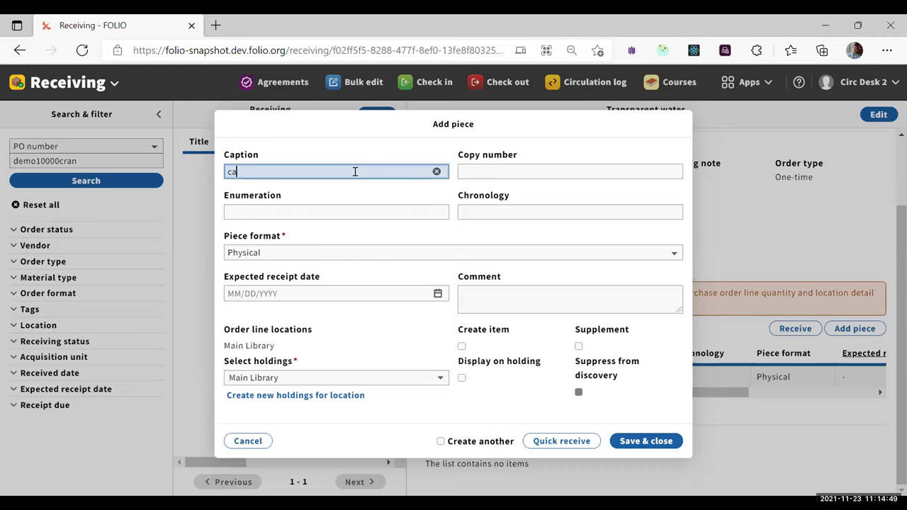
{"action": "key", "text": "Tab"}
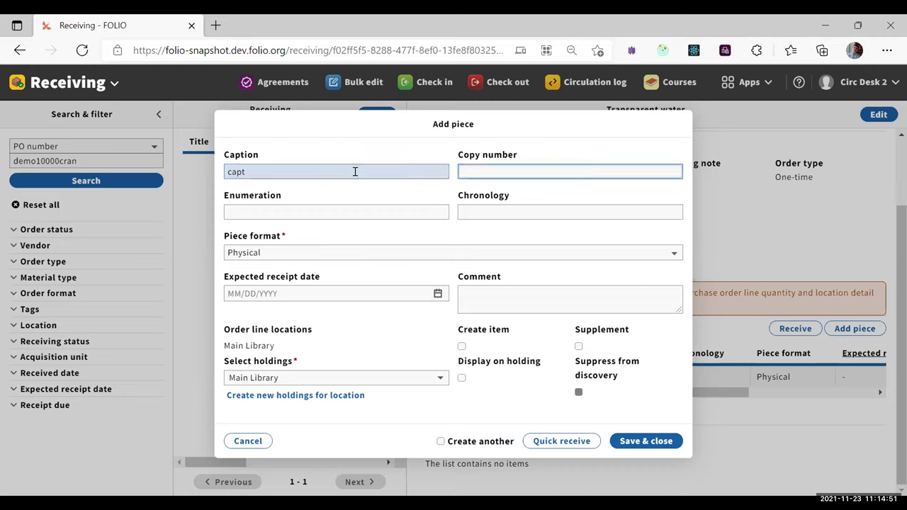
{"action": "type", "text": "copy"}
{"action": "key", "text": "Tab"}
{"action": "type", "text": "enum"}
{"action": "left_click", "coordinate": [490, 302]}
{"action": "type", "text": "comment"}
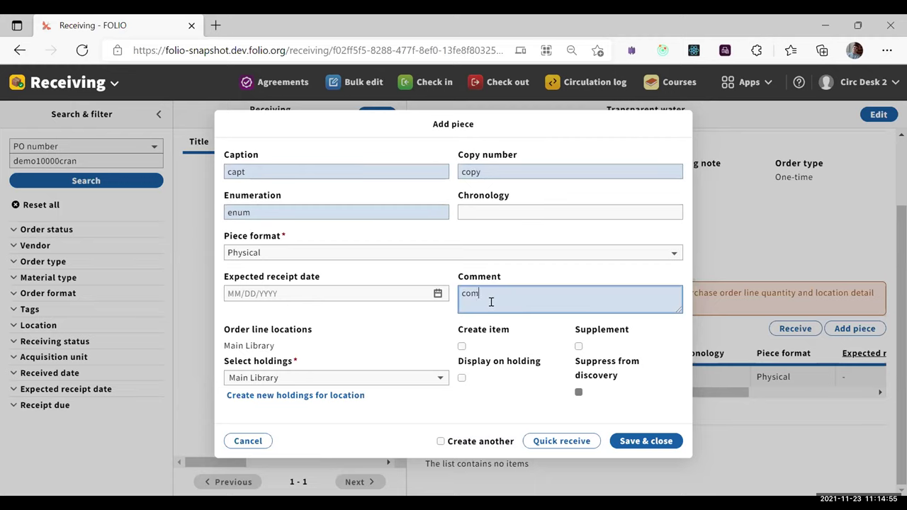
Step: Enable Create item, Display on holding and Create another for the piece, and save it
{"action": "left_click", "coordinate": [462, 345]}
{"action": "left_click", "coordinate": [461, 378]}
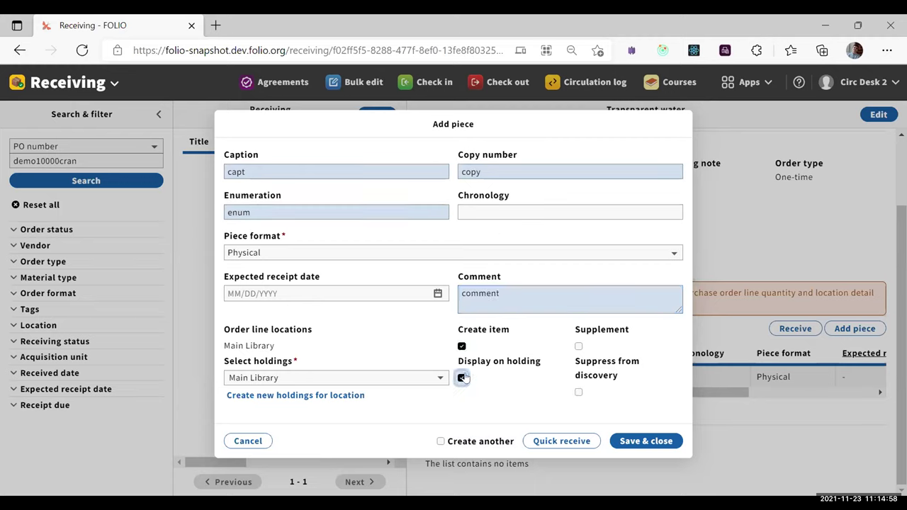
{"action": "left_click", "coordinate": [454, 440]}
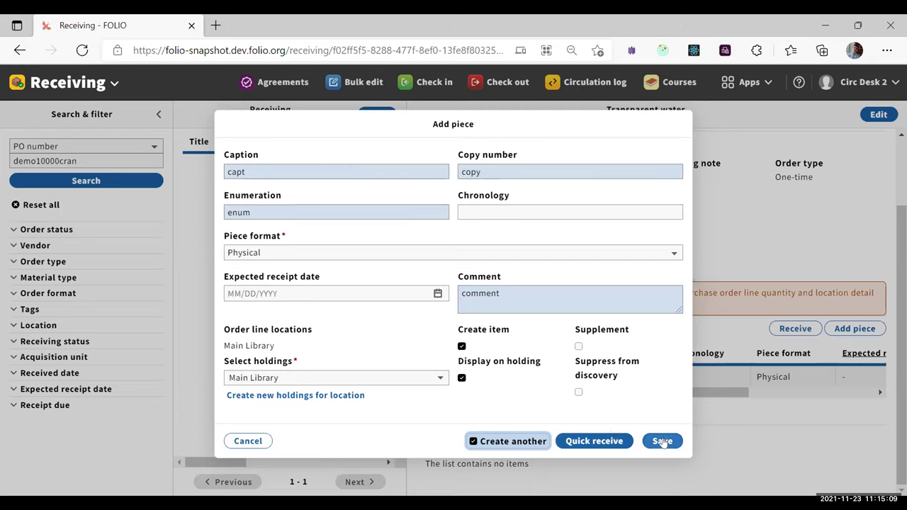
{"action": "left_click", "coordinate": [663, 441]}
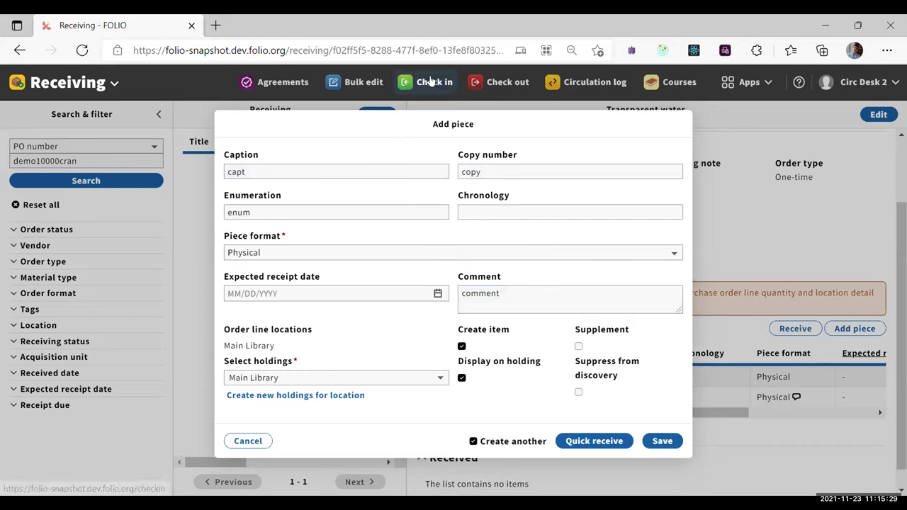
{"action": "left_click", "coordinate": [315, 171]}
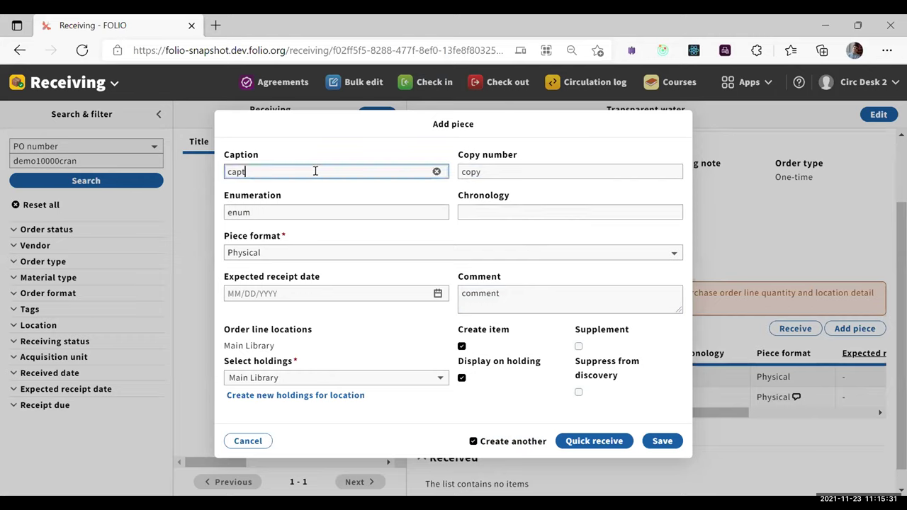
{"action": "type", "text": "2"}
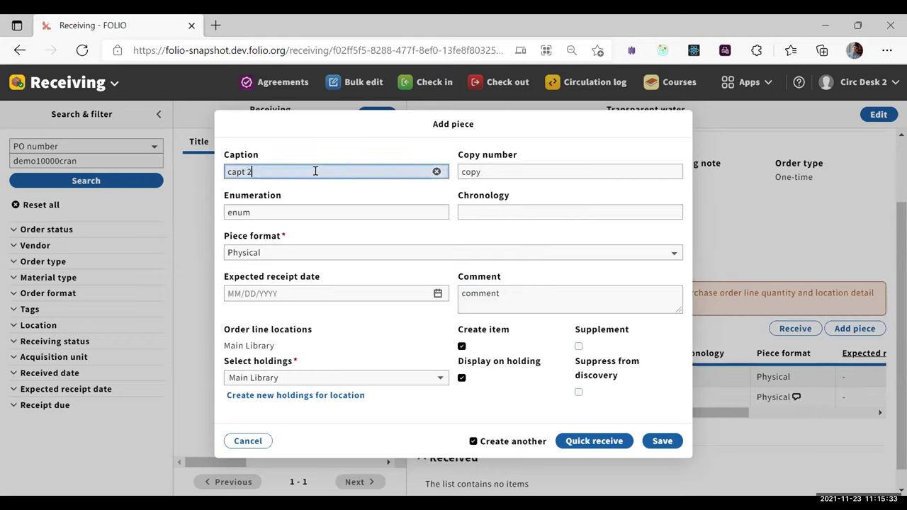
{"action": "left_click", "coordinate": [241, 439]}
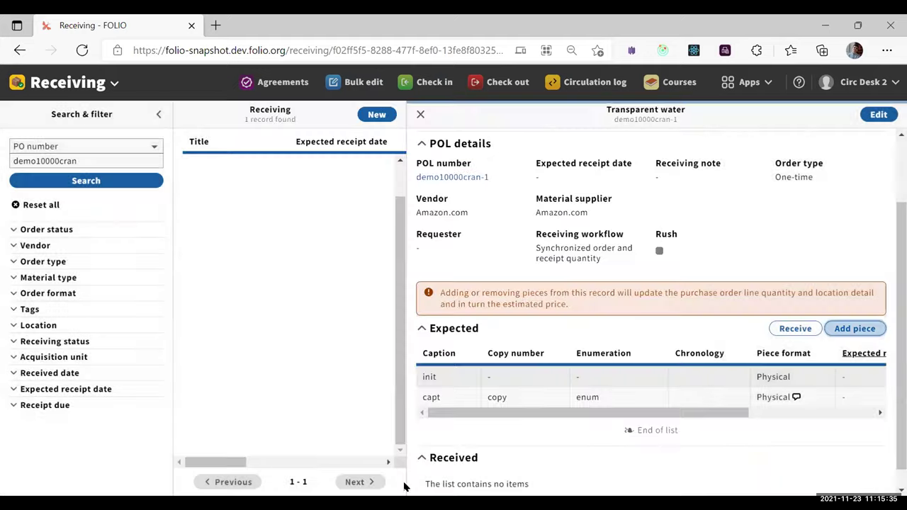
Step: Change the "capt" piece's caption to "capt 2", quick receive it with Create another enabled, and cancel the follow-up piece form
{"action": "left_click", "coordinate": [438, 398]}
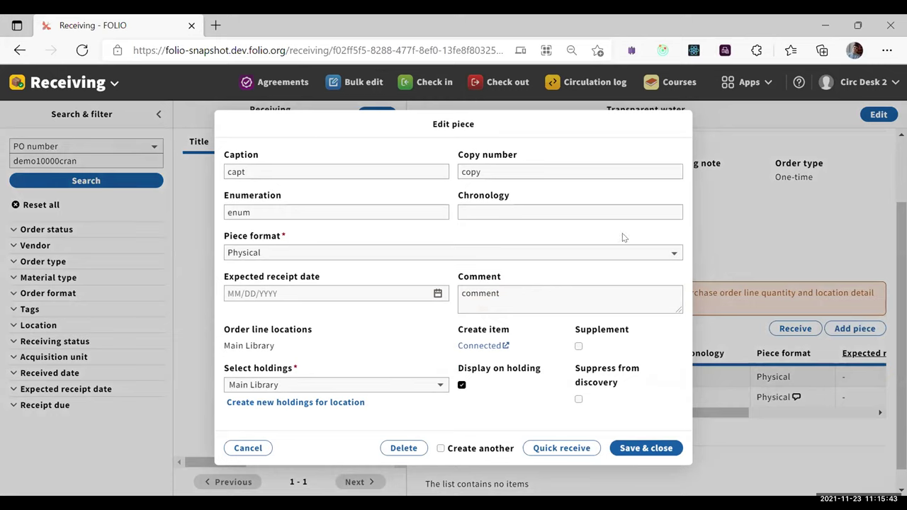
{"action": "left_click", "coordinate": [377, 173]}
{"action": "type", "text": "2"}
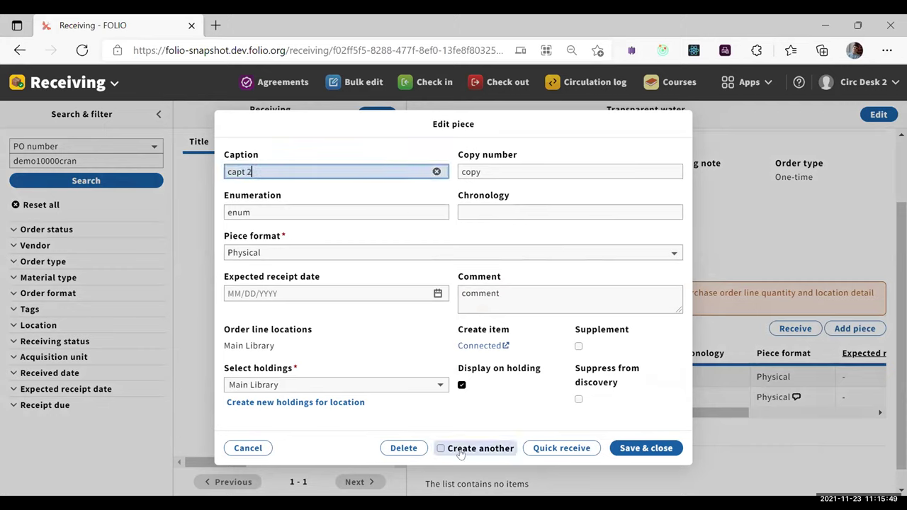
{"action": "left_click", "coordinate": [471, 448]}
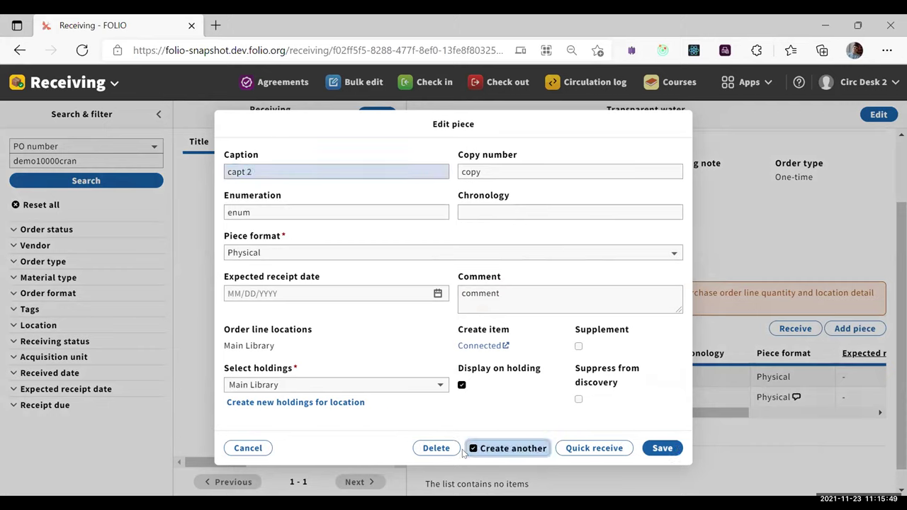
{"action": "left_click", "coordinate": [588, 452]}
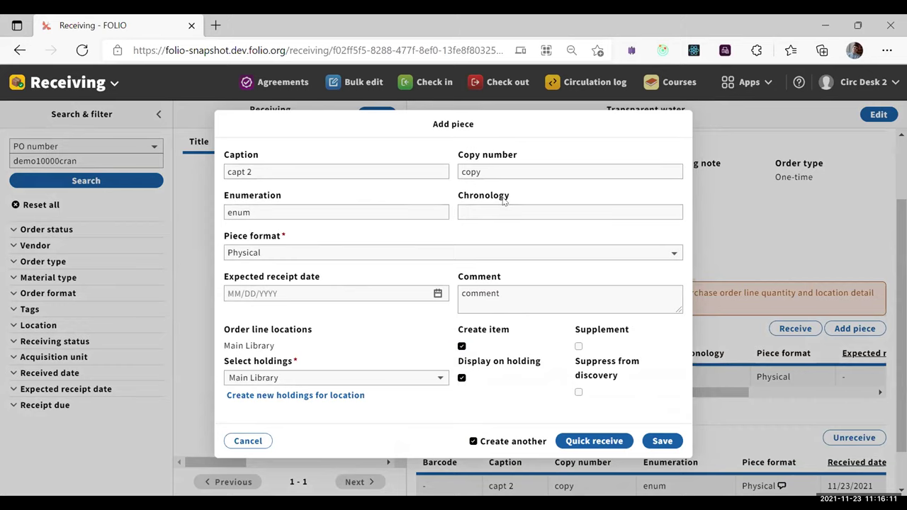
{"action": "left_click", "coordinate": [257, 442]}
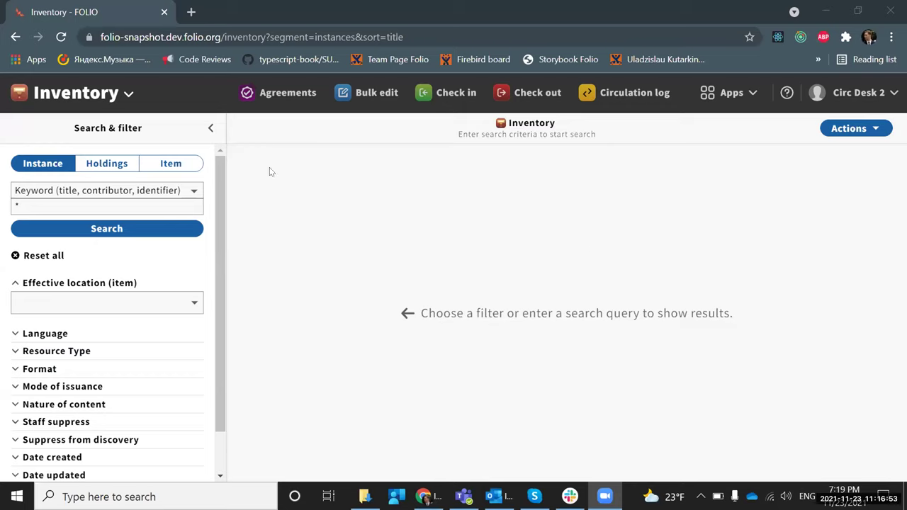
Step: Search Inventory holdings for "*", save the holdings UUIDs as a CSV file, and close the opened file
{"action": "left_click", "coordinate": [97, 164]}
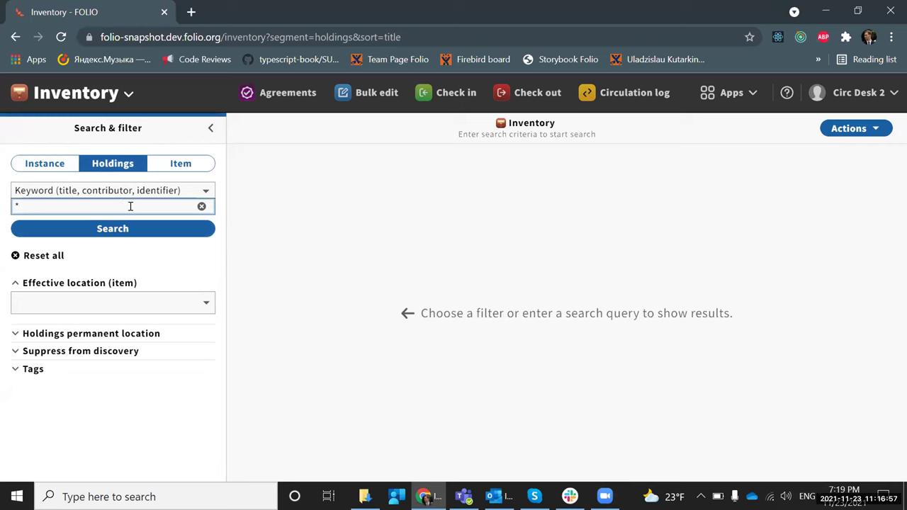
{"action": "key", "text": "Return"}
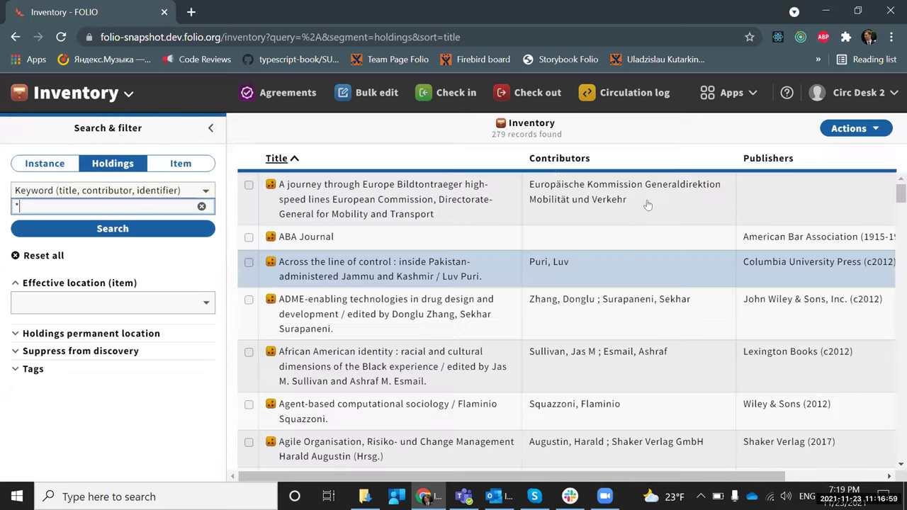
{"action": "left_click", "coordinate": [870, 132]}
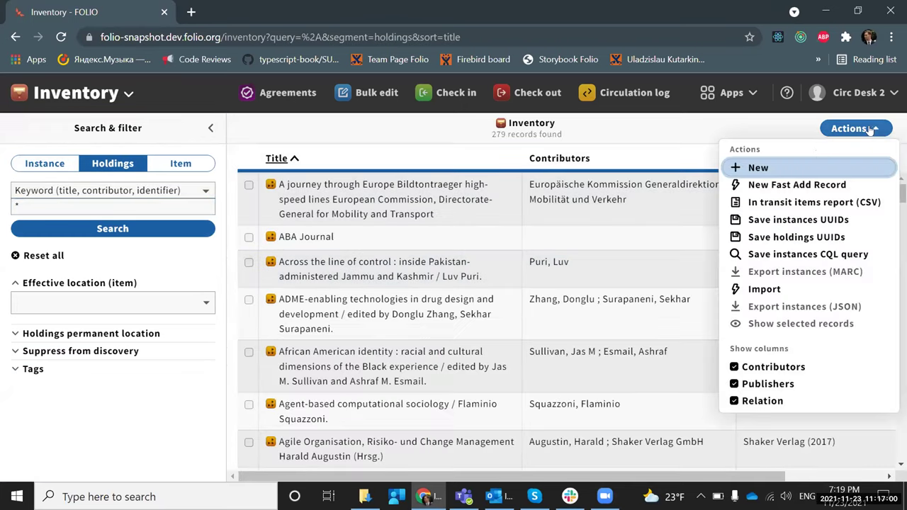
{"action": "left_click", "coordinate": [806, 242]}
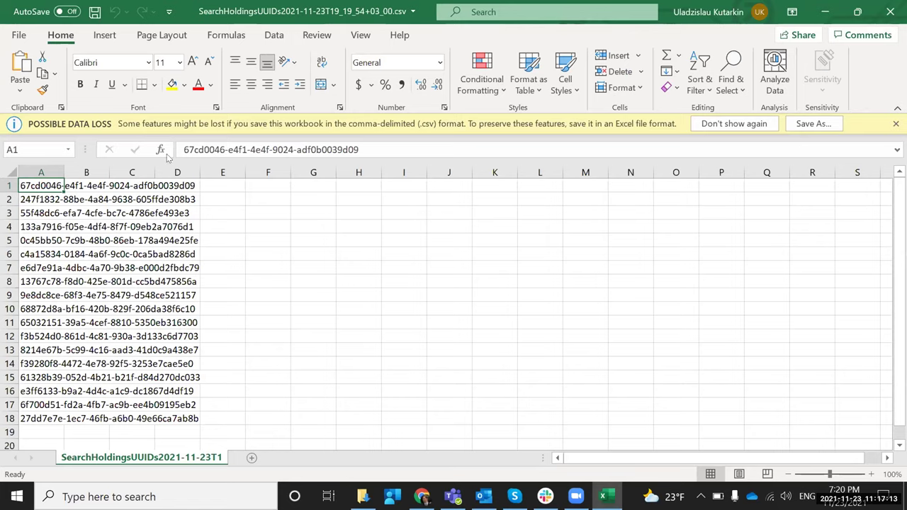
{"action": "left_click", "coordinate": [887, 15]}
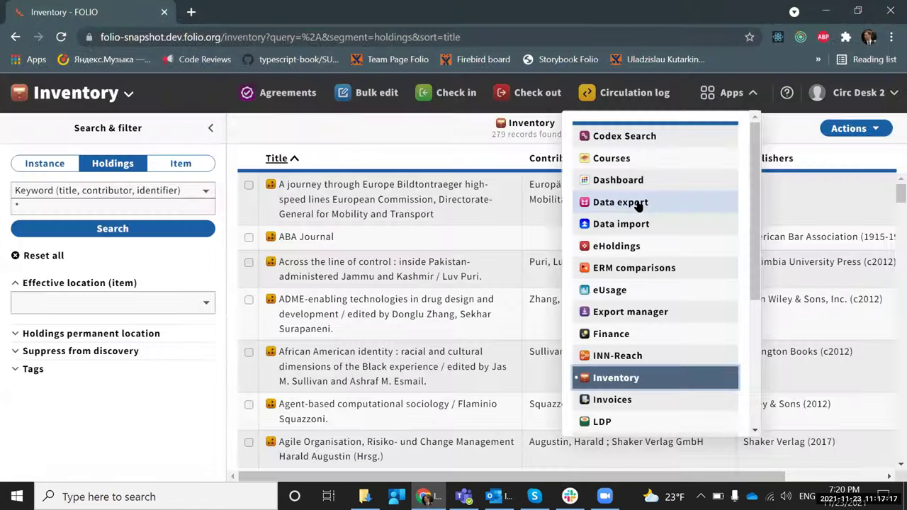
Step: Switch to the Data export app and upload the saved SearchHoldingsUUIDs CSV file
{"action": "left_click", "coordinate": [636, 206]}
{"action": "left_click", "coordinate": [117, 200]}
{"action": "double_click", "coordinate": [229, 122]}
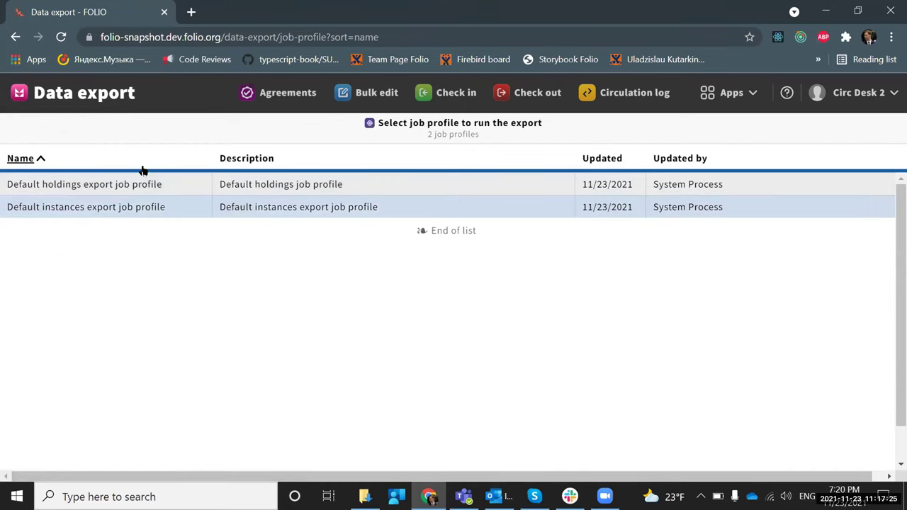
Step: Run the export with the Default holdings export job profile and Holdings UUIDs, and review its log entry
{"action": "left_click", "coordinate": [292, 183]}
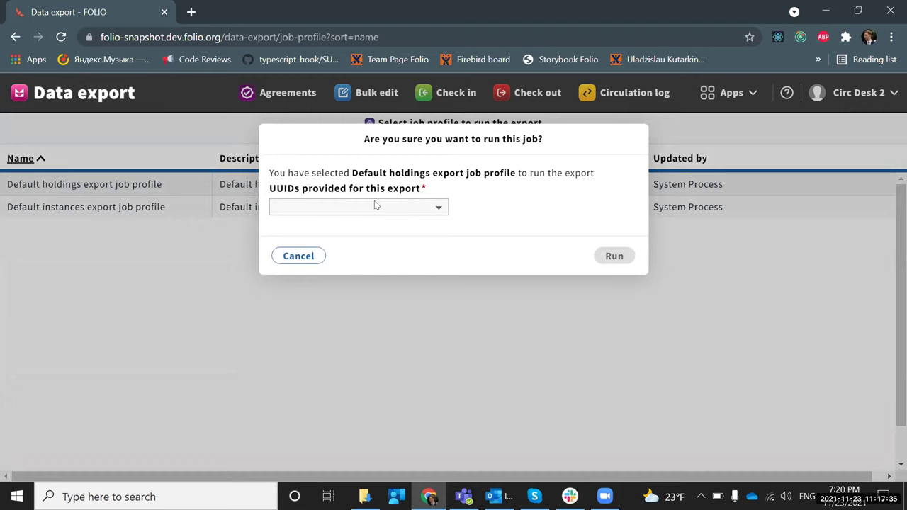
{"action": "left_click", "coordinate": [374, 203]}
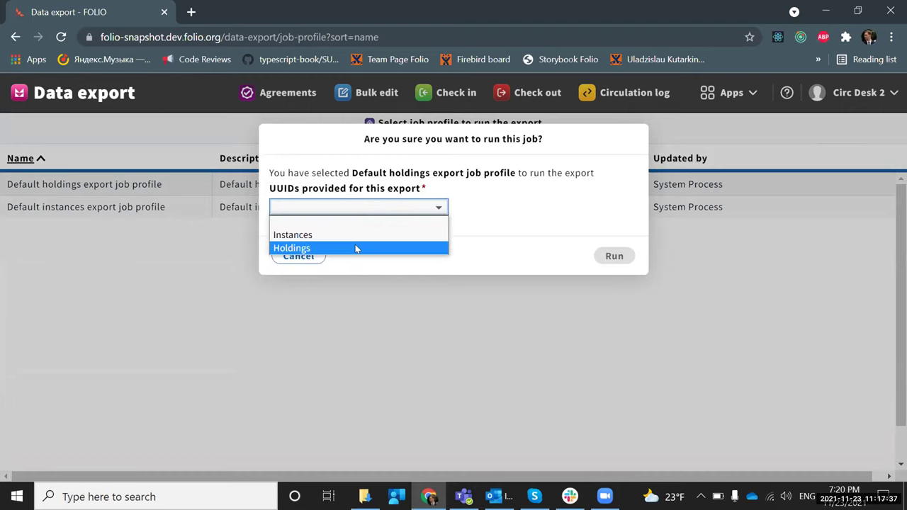
{"action": "left_click", "coordinate": [354, 246]}
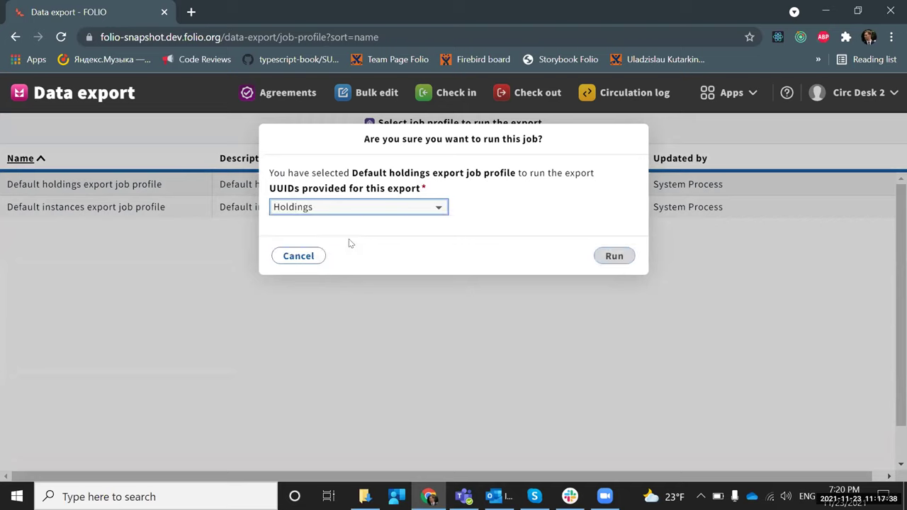
{"action": "left_click", "coordinate": [615, 257]}
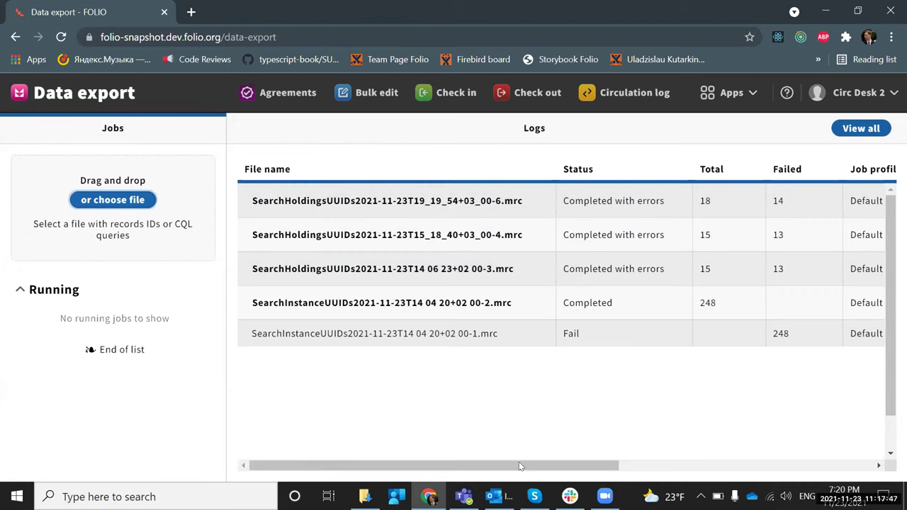
{"action": "left_click_drag", "start_coordinate": [519, 466], "coordinate": [593, 465]}
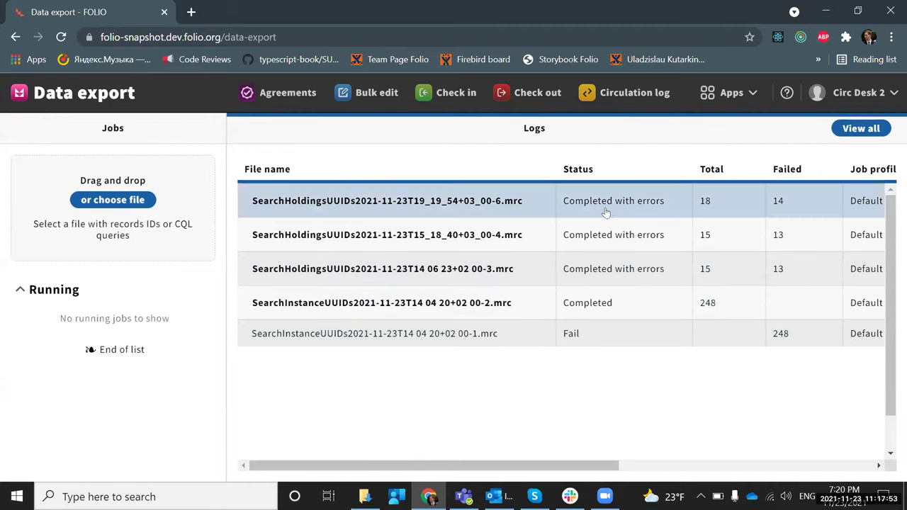
Step: Open the Data export job profiles in the Settings app
{"action": "left_click", "coordinate": [730, 92]}
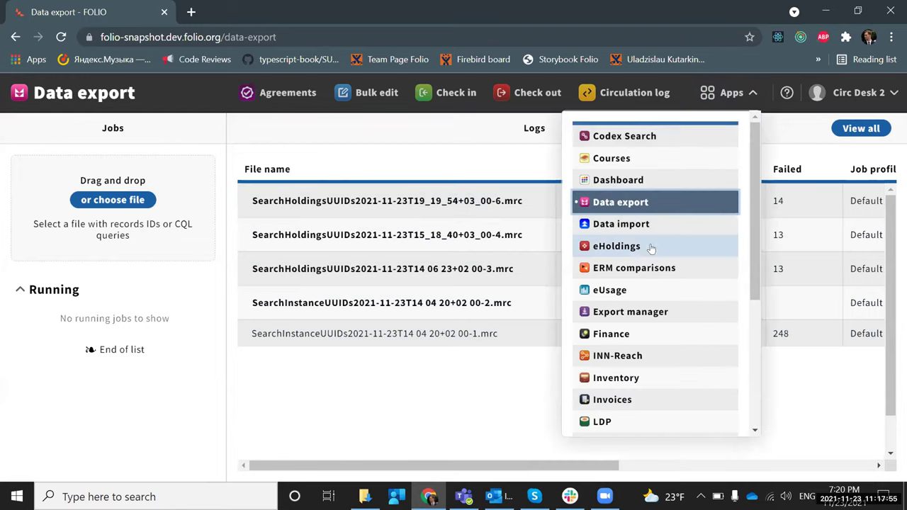
{"action": "scroll", "coordinate": [634, 283], "scroll_direction": "down", "scroll_amount": 2}
{"action": "scroll", "coordinate": [627, 300], "scroll_direction": "down", "scroll_amount": 2}
{"action": "left_click", "coordinate": [609, 389]}
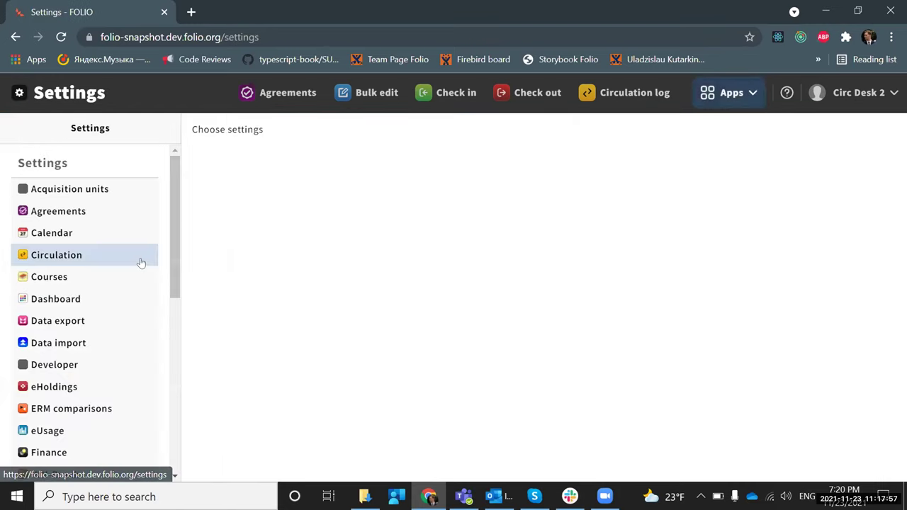
{"action": "scroll", "coordinate": [98, 292], "scroll_direction": "down", "scroll_amount": 1}
{"action": "left_click", "coordinate": [92, 249]}
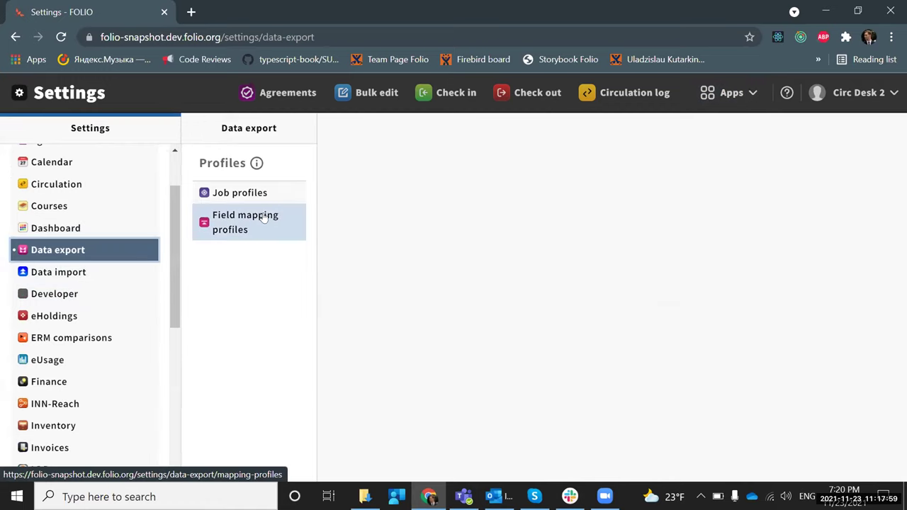
{"action": "left_click", "coordinate": [244, 196]}
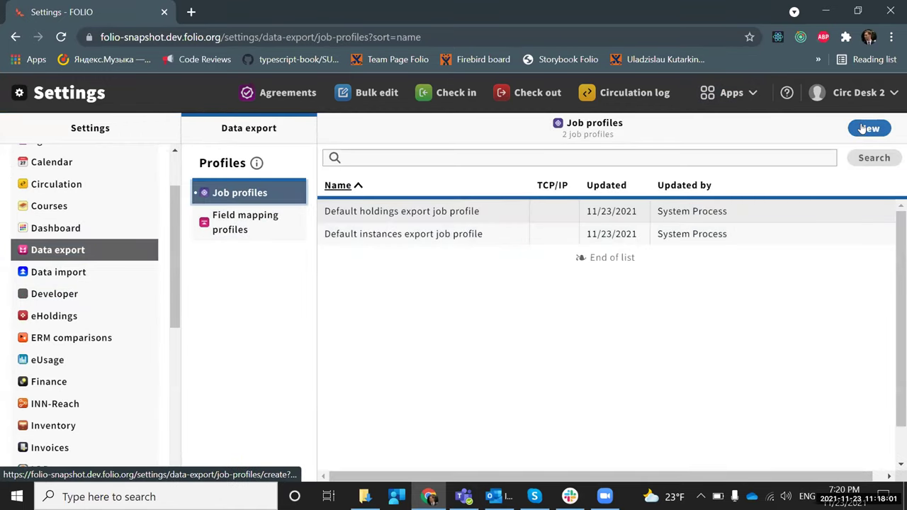
Step: Create a job profile named "Test" using the Default holdings mapping profile and save it
{"action": "left_click", "coordinate": [862, 129]}
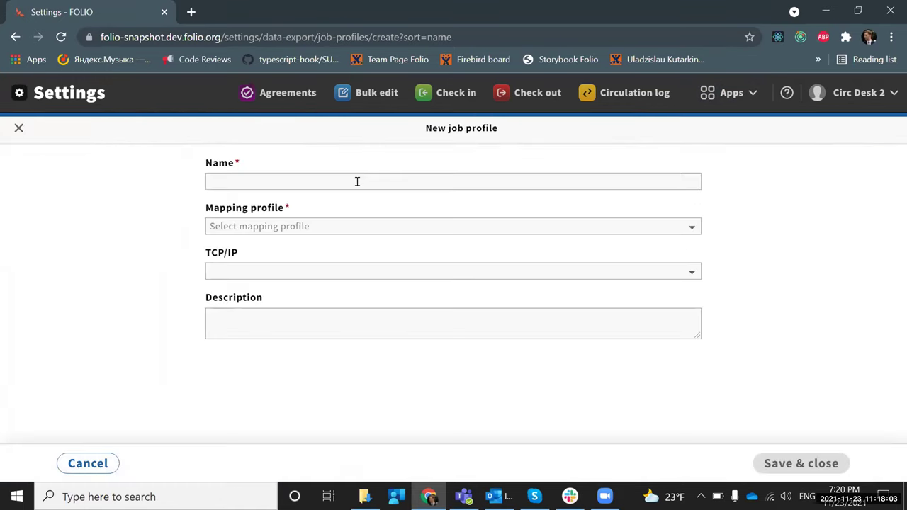
{"action": "left_click", "coordinate": [356, 181]}
{"action": "type", "text": "Test"}
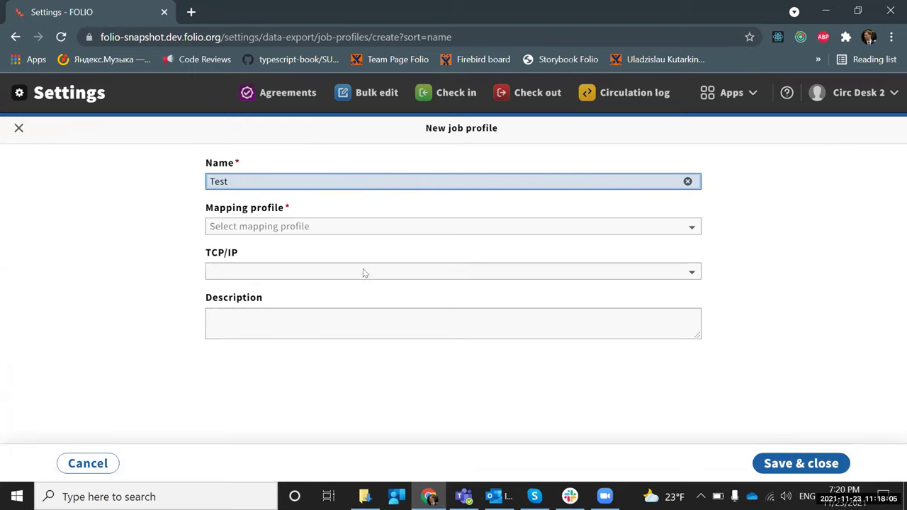
{"action": "left_click", "coordinate": [362, 230]}
{"action": "left_click", "coordinate": [329, 258]}
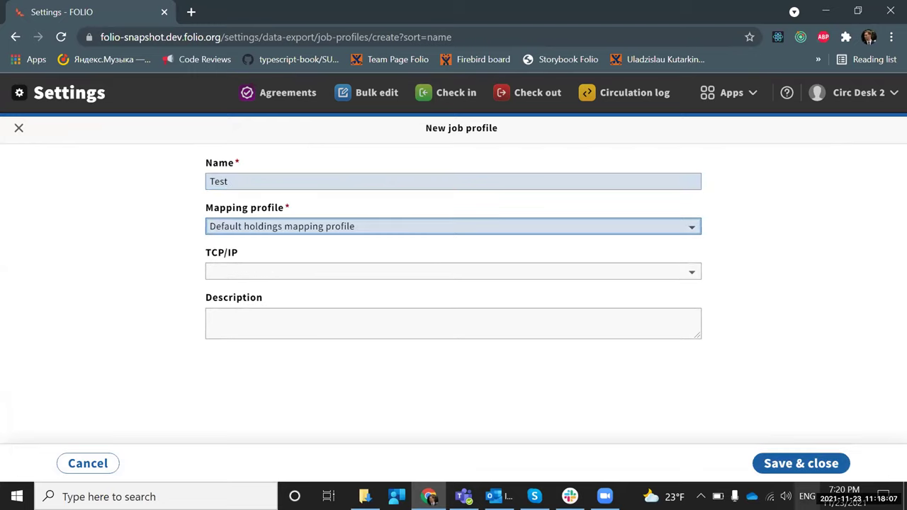
{"action": "left_click", "coordinate": [785, 464]}
Step: Rename the Test job profile to "Test1", set its description to "test1", save it, and reopen its details
{"action": "left_click", "coordinate": [360, 257]}
{"action": "left_click", "coordinate": [859, 128]}
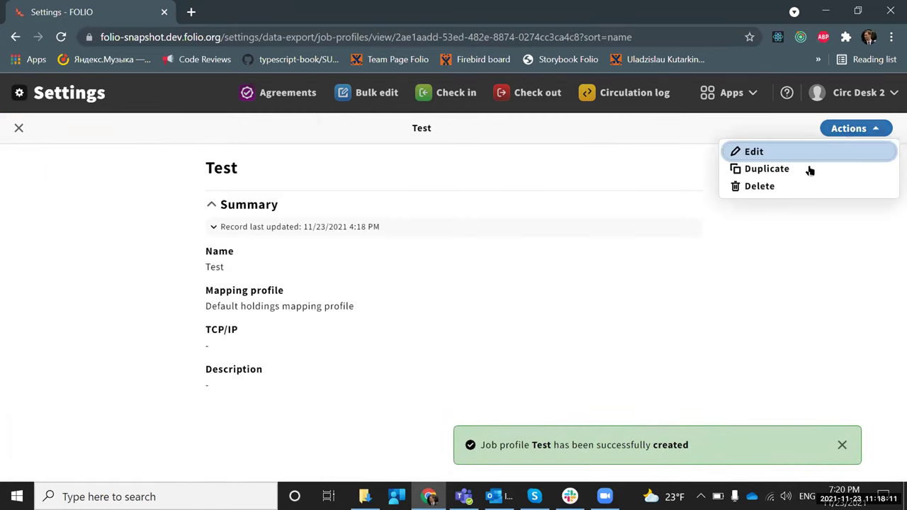
{"action": "left_click", "coordinate": [753, 152]}
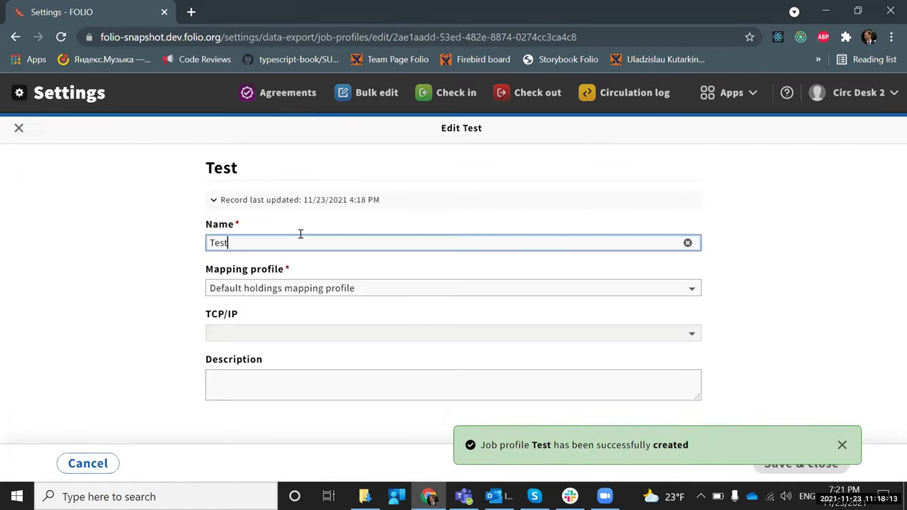
{"action": "type", "text": "1"}
{"action": "left_click", "coordinate": [286, 373]}
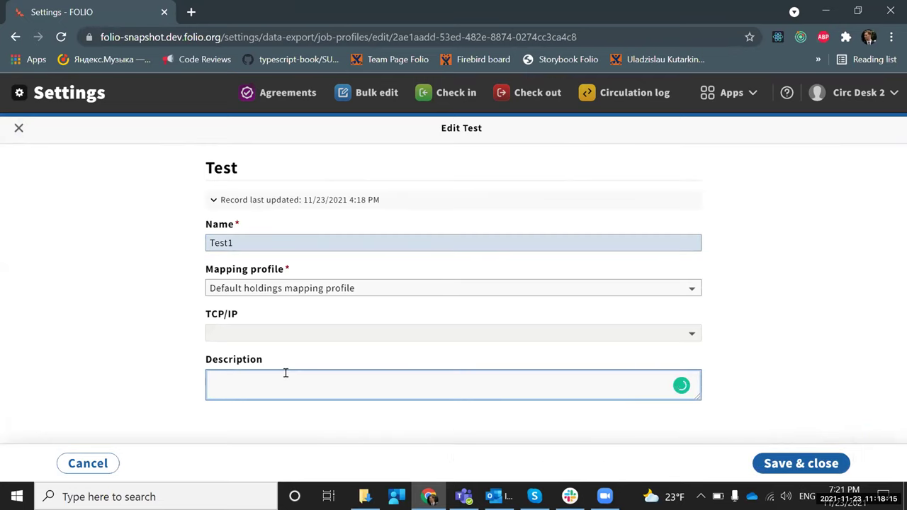
{"action": "type", "text": "test1"}
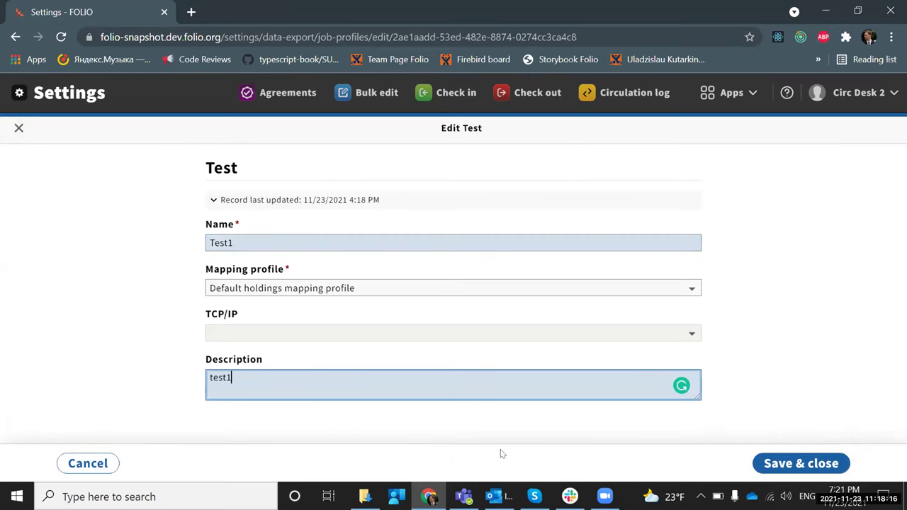
{"action": "left_click", "coordinate": [802, 464]}
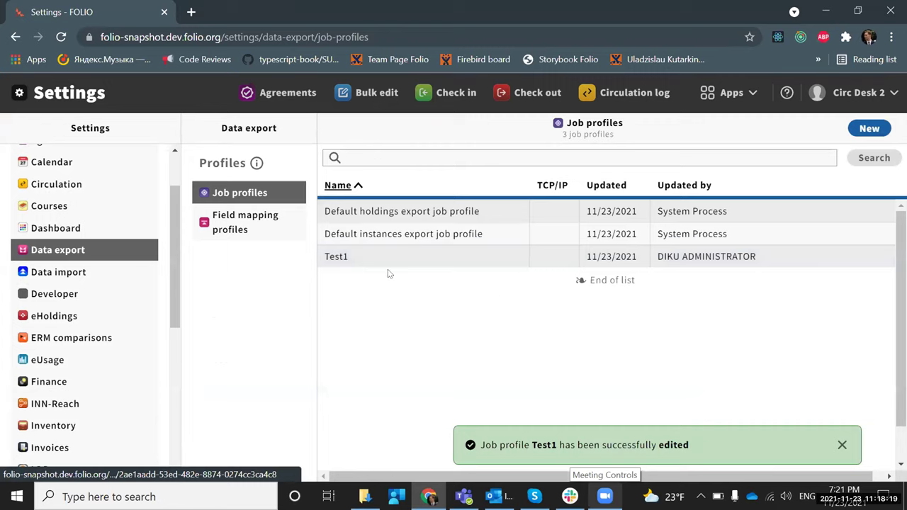
{"action": "left_click", "coordinate": [361, 259]}
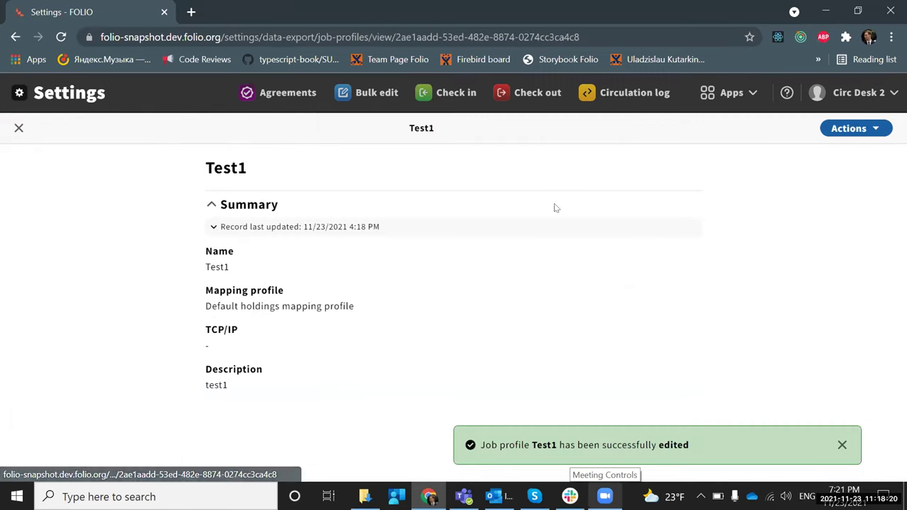
{"action": "left_click", "coordinate": [857, 128]}
{"action": "left_click", "coordinate": [783, 187]}
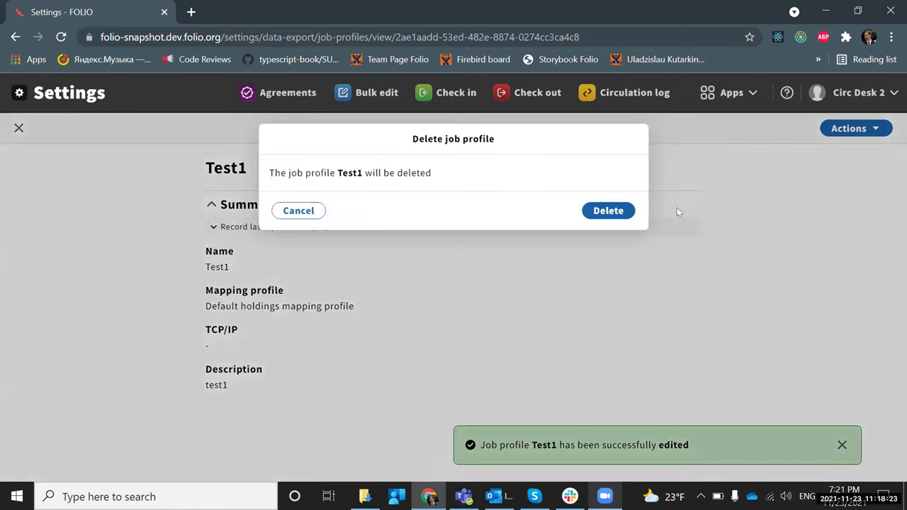
{"action": "left_click", "coordinate": [276, 211]}
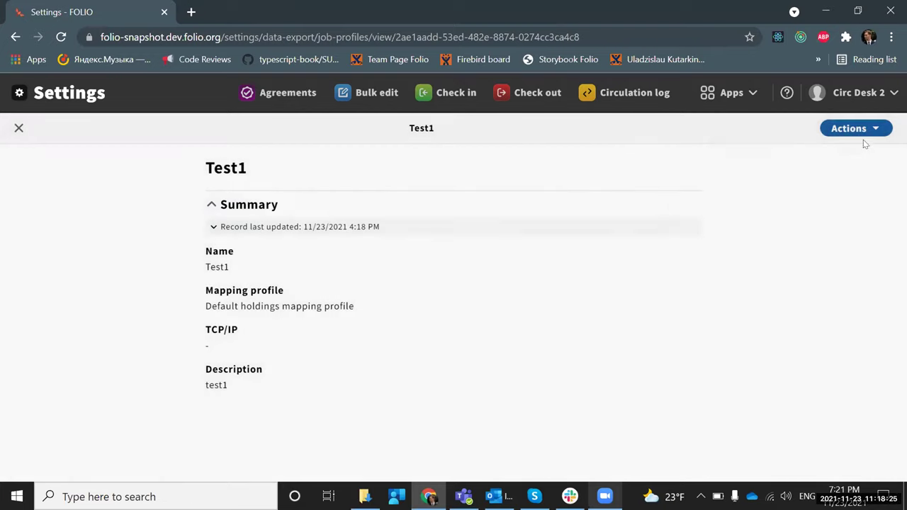
Step: Duplicate the Test1 job profile as "Test12" with the description "test12", save it, and review its details
{"action": "left_click", "coordinate": [854, 128]}
{"action": "left_click", "coordinate": [789, 169]}
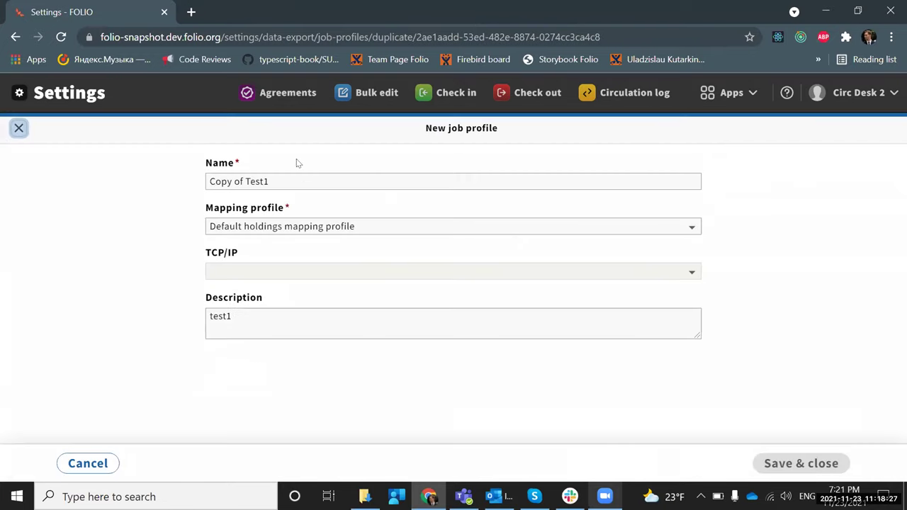
{"action": "left_click_drag", "start_coordinate": [241, 177], "coordinate": [203, 179]}
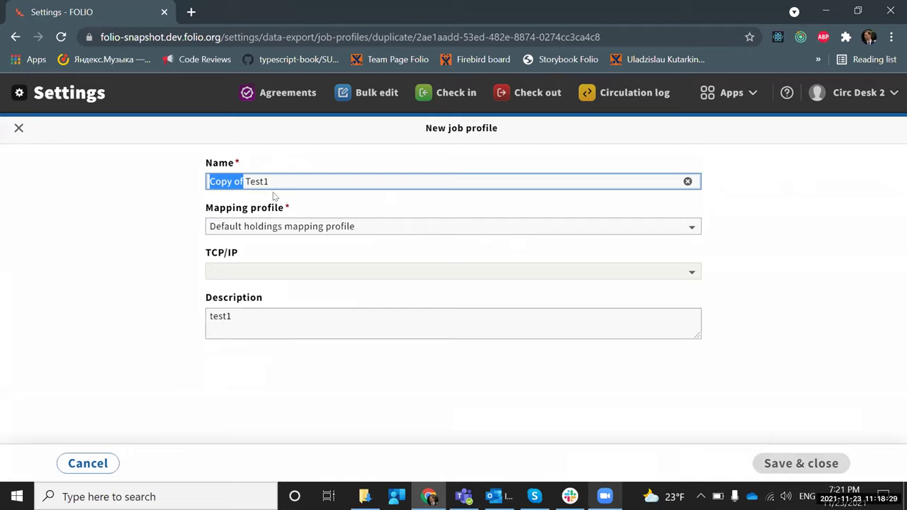
{"action": "key", "text": "BackSpace"}
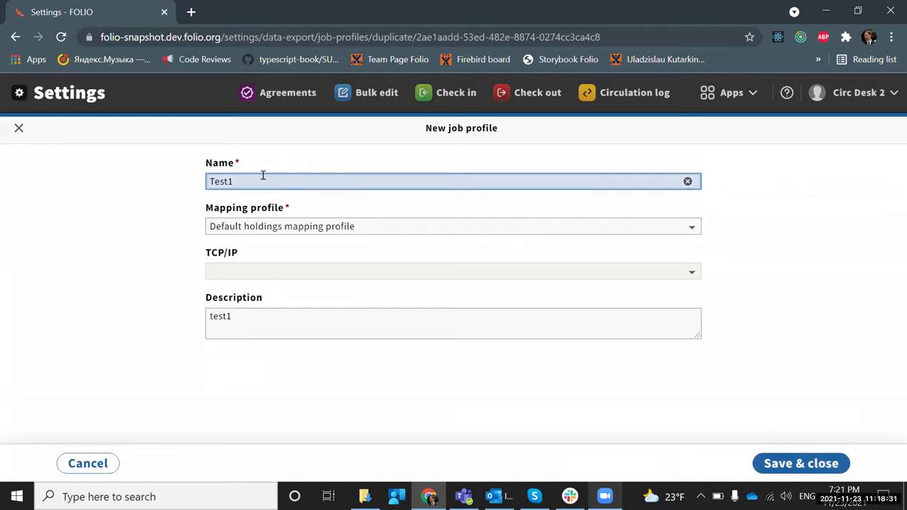
{"action": "left_click", "coordinate": [262, 175]}
{"action": "type", "text": "2"}
{"action": "left_click", "coordinate": [277, 318]}
{"action": "type", "text": "2"}
{"action": "left_click", "coordinate": [796, 462]}
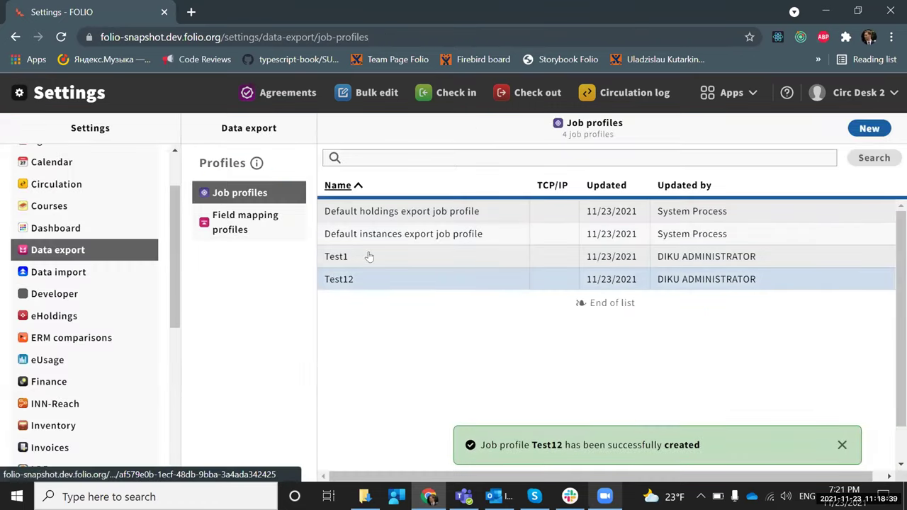
{"action": "left_click", "coordinate": [360, 278]}
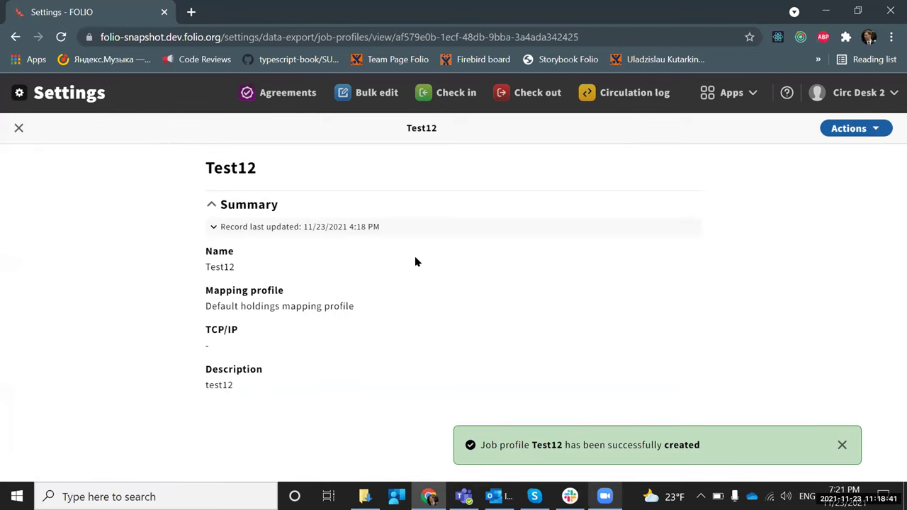
{"action": "left_click", "coordinate": [18, 128]}
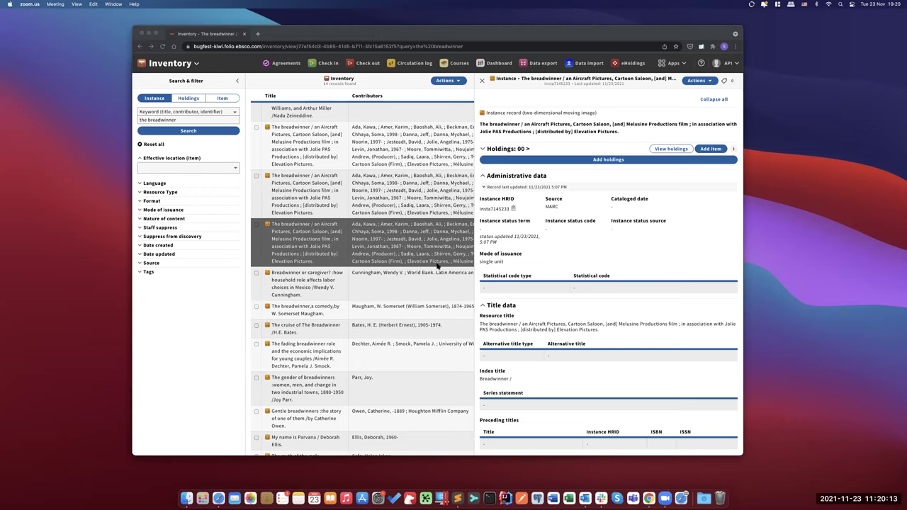
Step: Expand the holdings of the open "The breadwinner" instance and mark that instance in the Inventory results
{"action": "scroll", "coordinate": [437, 267], "scroll_direction": "up", "scroll_amount": 1}
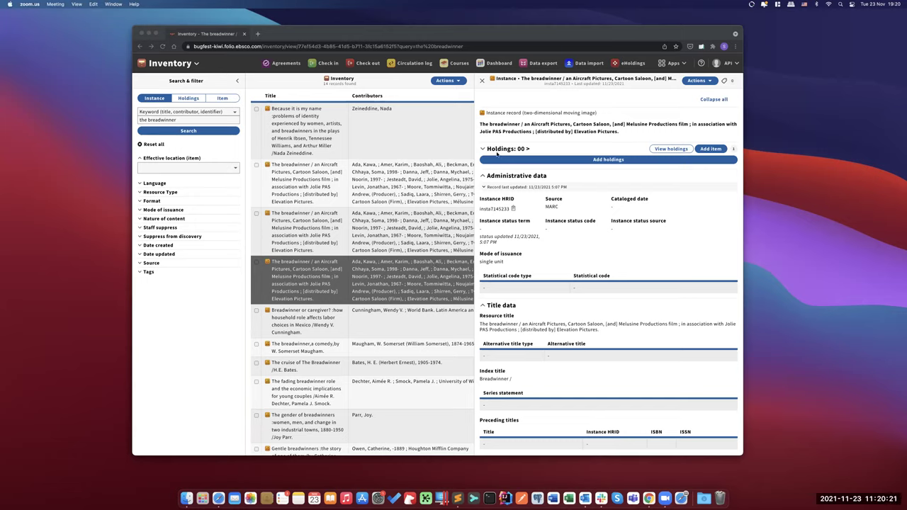
{"action": "left_click", "coordinate": [538, 152]}
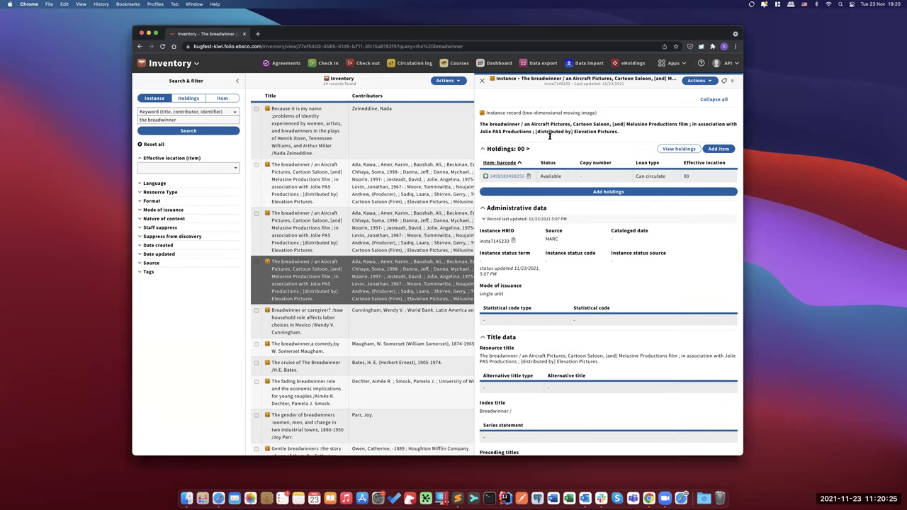
{"action": "left_click", "coordinate": [256, 262]}
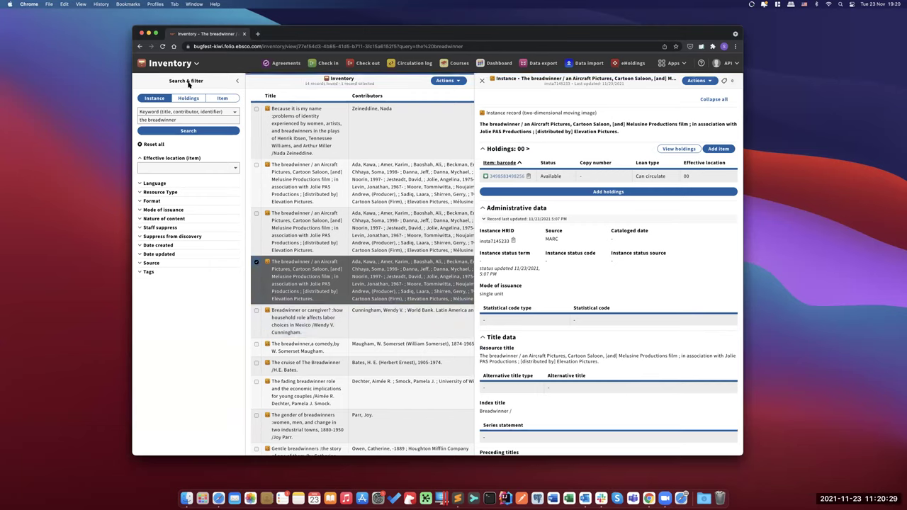
Step: Check the available list and instance actions, reopen the breadwinner instance, and try to edit its MARC bibliographic record
{"action": "left_click", "coordinate": [448, 80]}
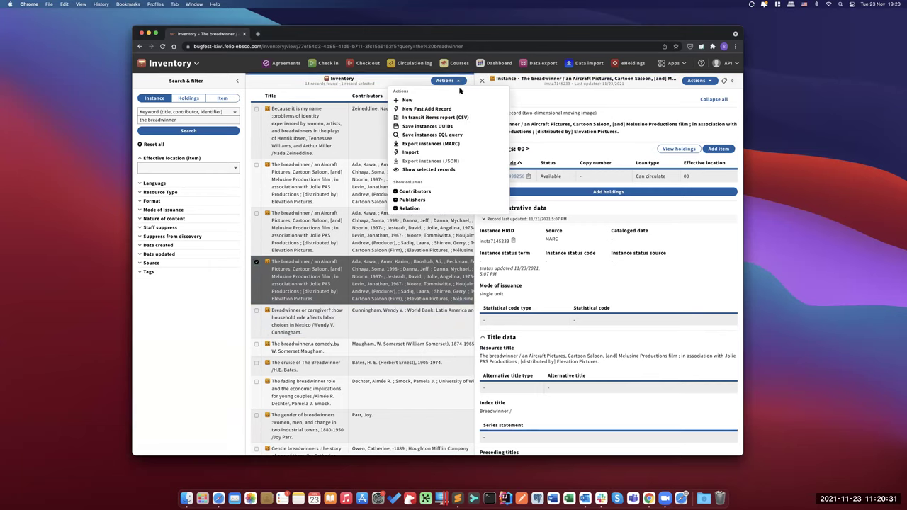
{"action": "left_click", "coordinate": [698, 81]}
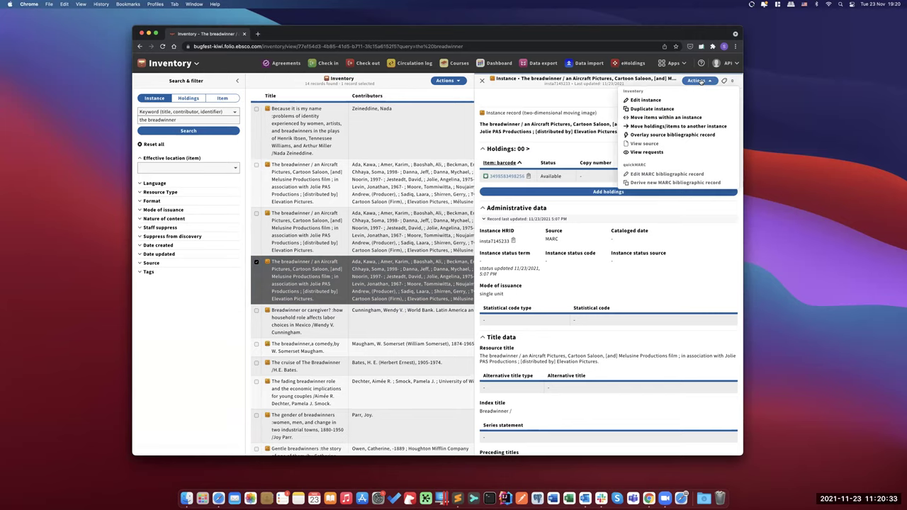
{"action": "left_click", "coordinate": [454, 276]}
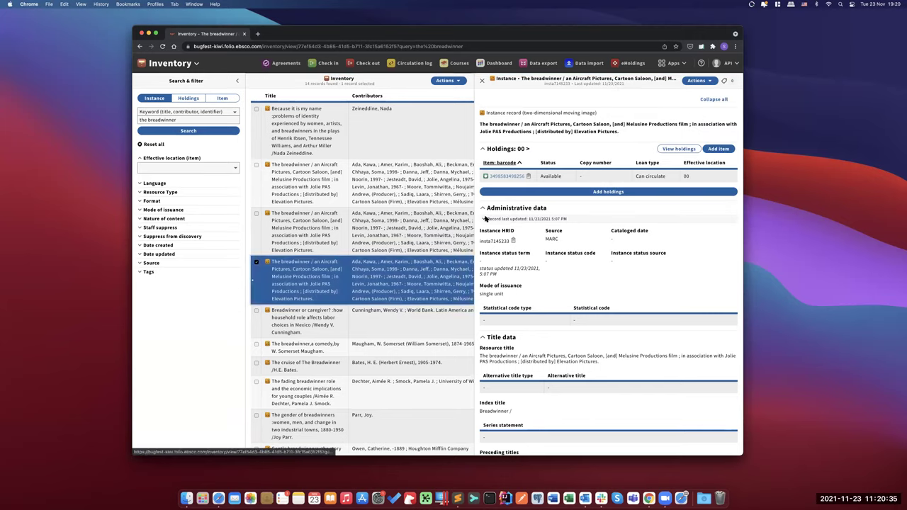
{"action": "left_click", "coordinate": [481, 81]}
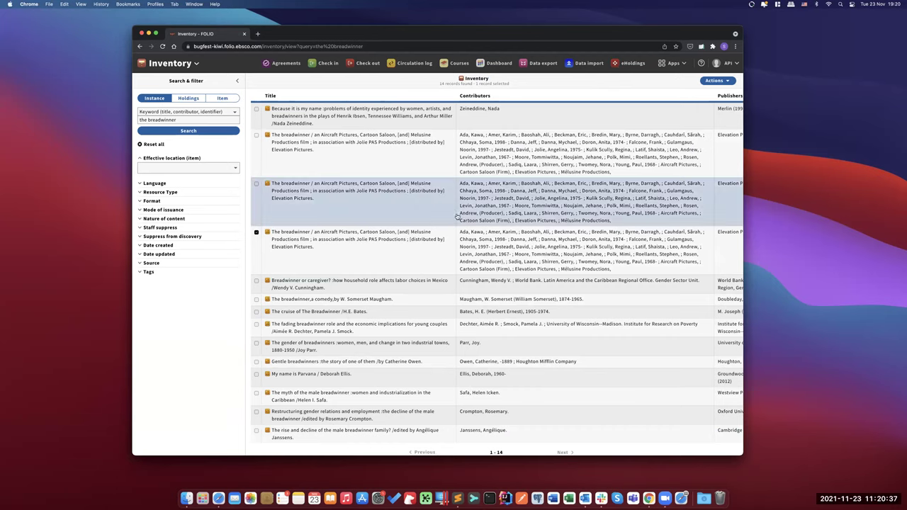
{"action": "left_click", "coordinate": [306, 240]}
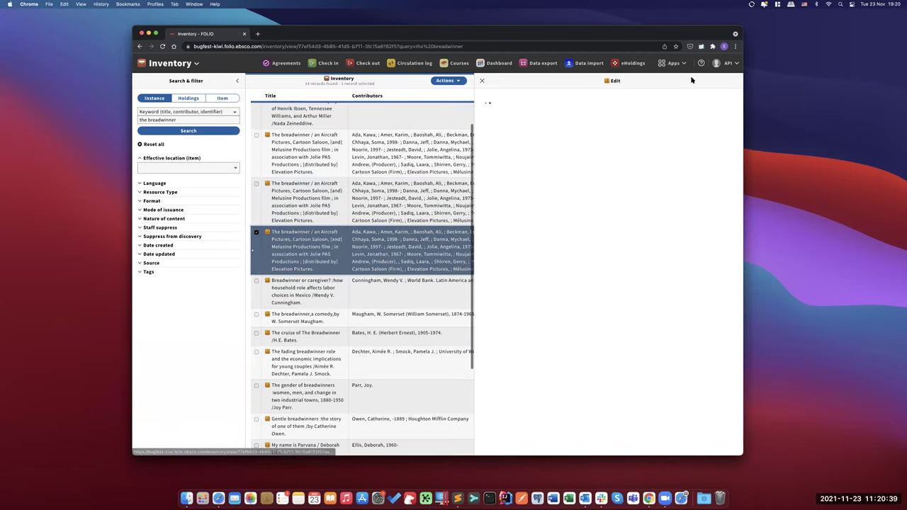
{"action": "left_click", "coordinate": [696, 80]}
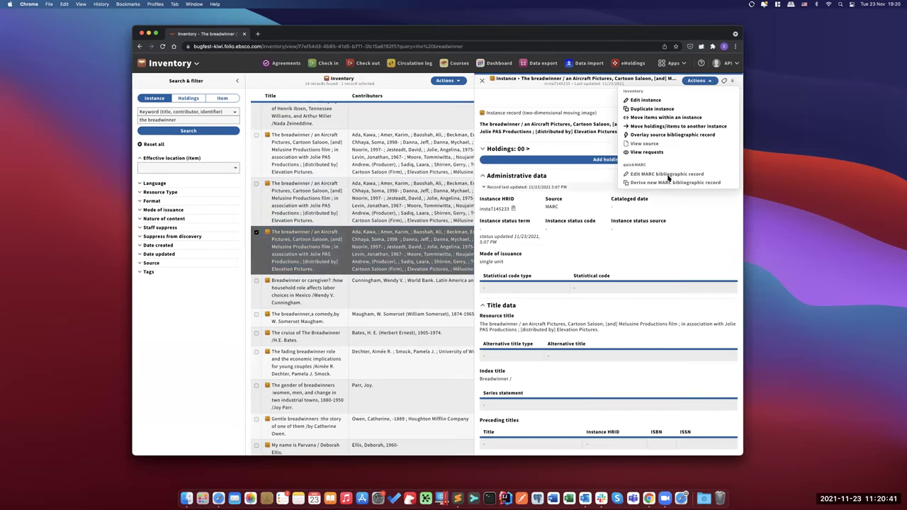
{"action": "double_click", "coordinate": [667, 175]}
{"action": "left_click", "coordinate": [667, 175]}
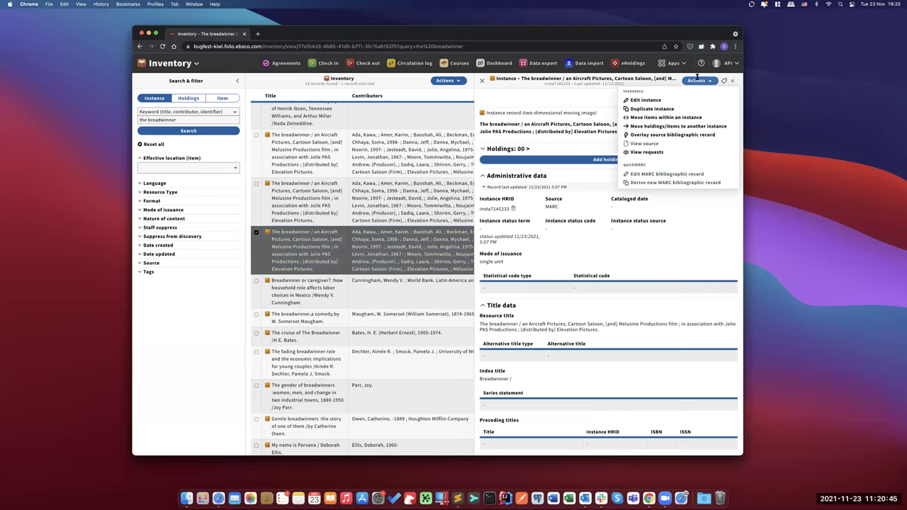
Step: Export the marked instance in MARC format and check its job in the Data export logs
{"action": "left_click", "coordinate": [445, 80]}
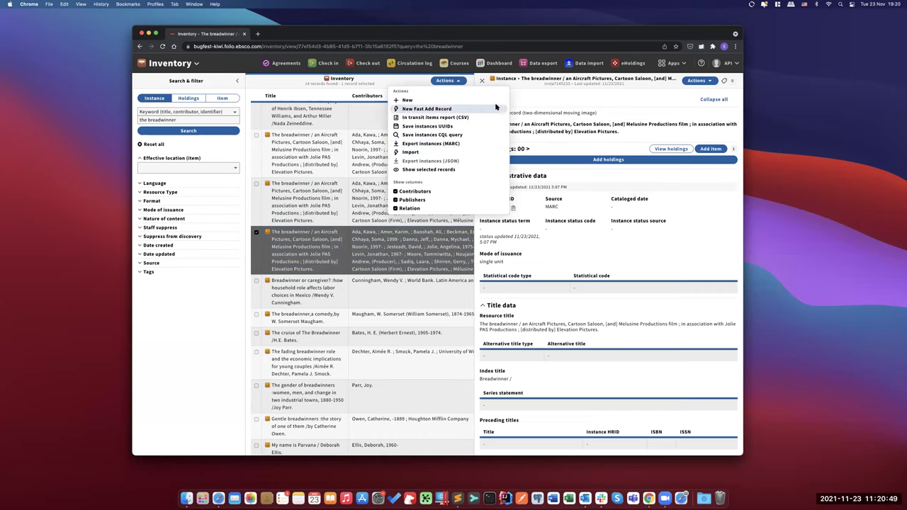
{"action": "left_click", "coordinate": [486, 143]}
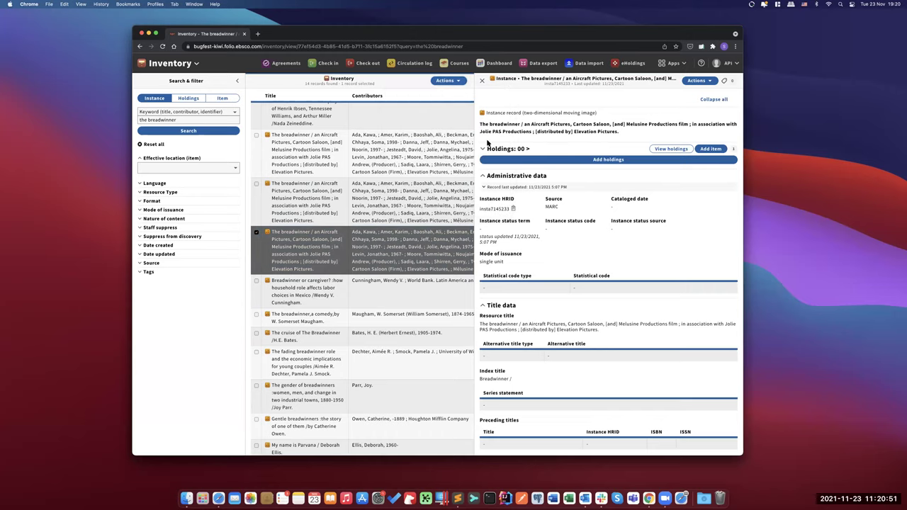
{"action": "left_click", "coordinate": [547, 66]}
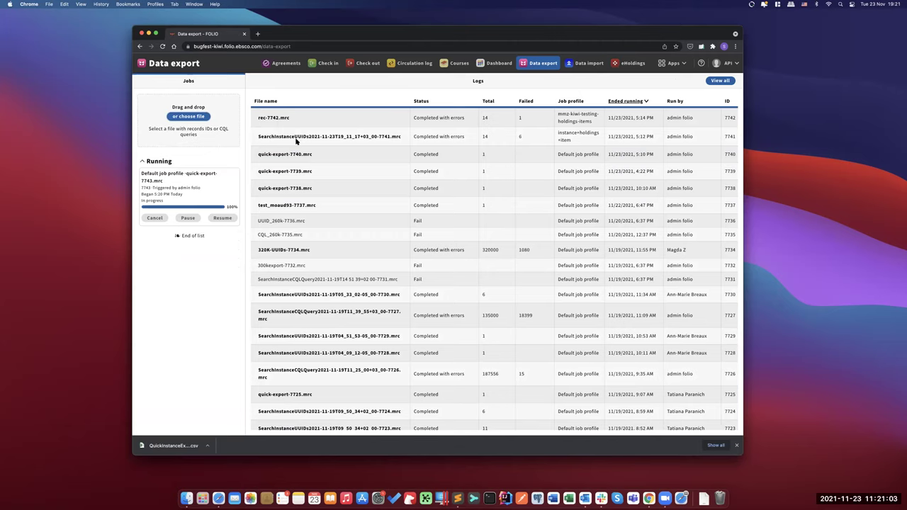
{"action": "scroll", "coordinate": [297, 143], "scroll_direction": "up", "scroll_amount": 5}
{"action": "scroll", "coordinate": [309, 180], "scroll_direction": "down", "scroll_amount": 5}
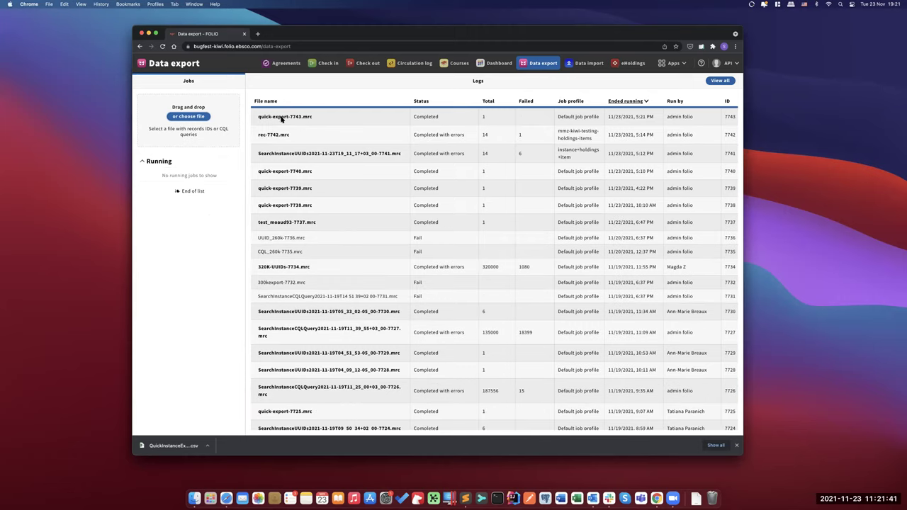
Step: Download quick-export-7743.mrc from the logs, review its contents in Sublime Text, and close the file
{"action": "left_click", "coordinate": [283, 117]}
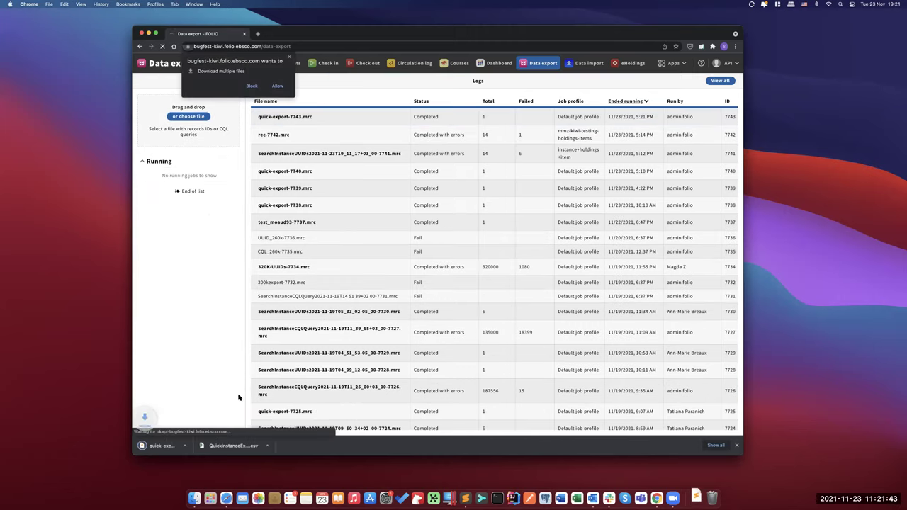
{"action": "left_click", "coordinate": [189, 448]}
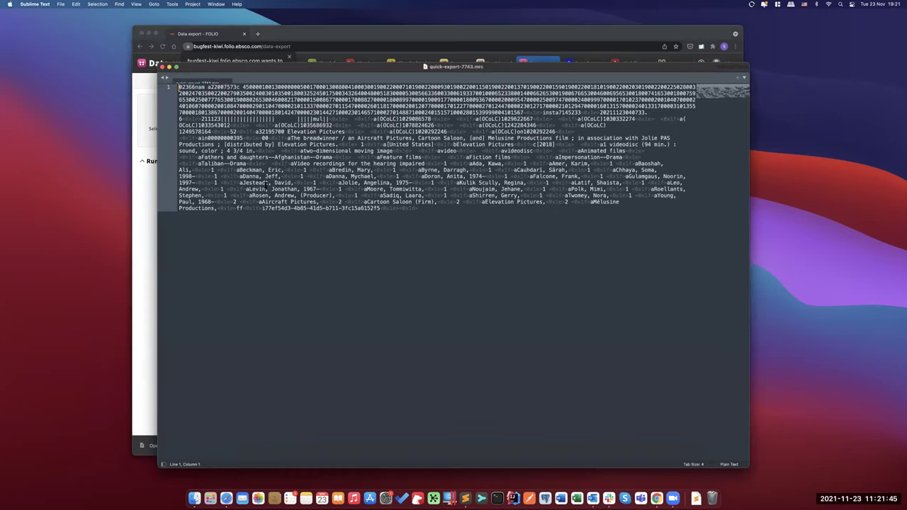
{"action": "left_click", "coordinate": [227, 119]}
{"action": "key", "text": "BackSpace"}
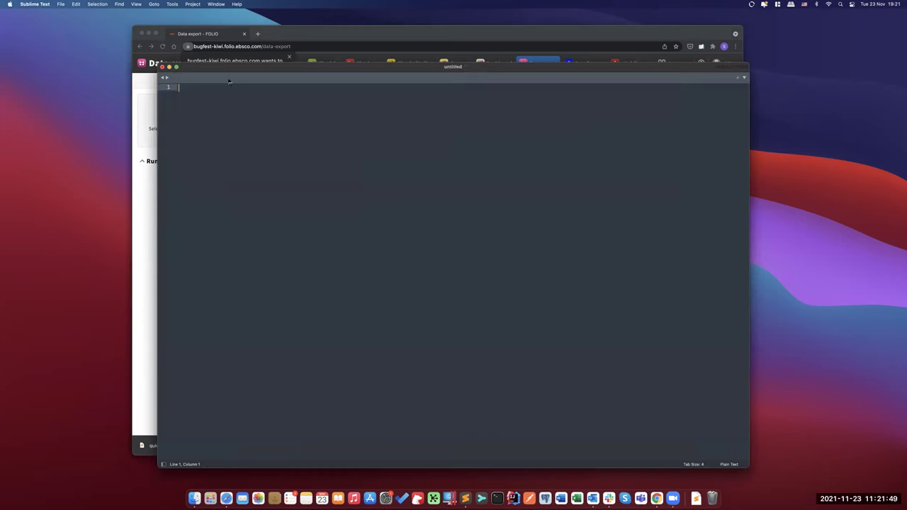
{"action": "left_click", "coordinate": [163, 67]}
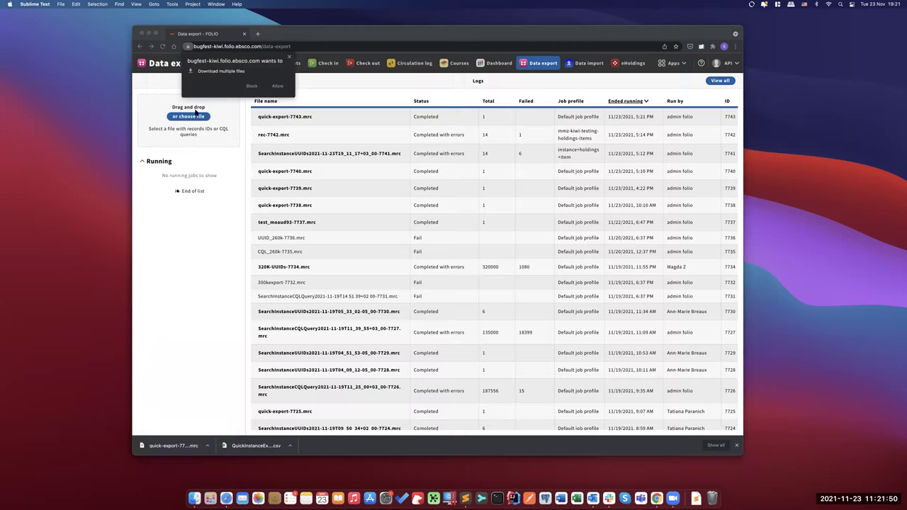
Step: Request the download of quick-export-7740.mrc from the logs and recheck the already downloaded quick-export-7743.mrc
{"action": "left_click", "coordinate": [354, 136]}
{"action": "left_click", "coordinate": [355, 124]}
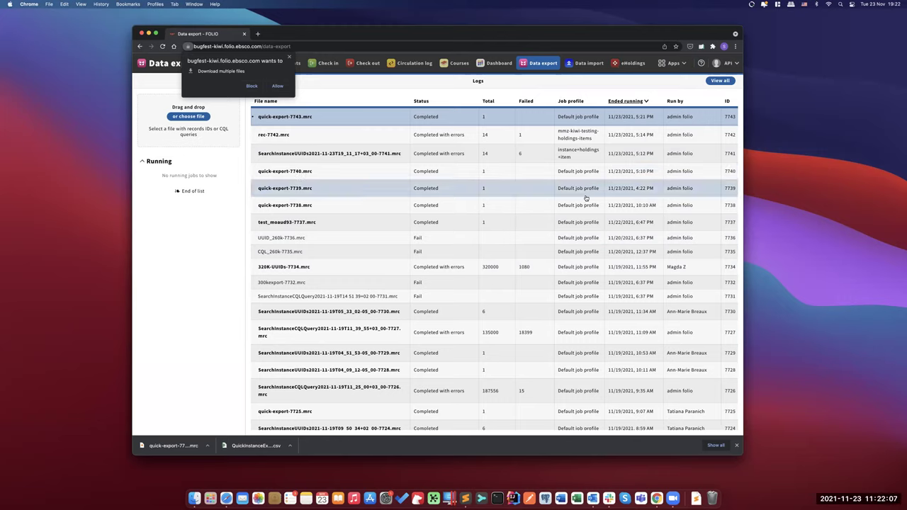
{"action": "left_click", "coordinate": [293, 171]}
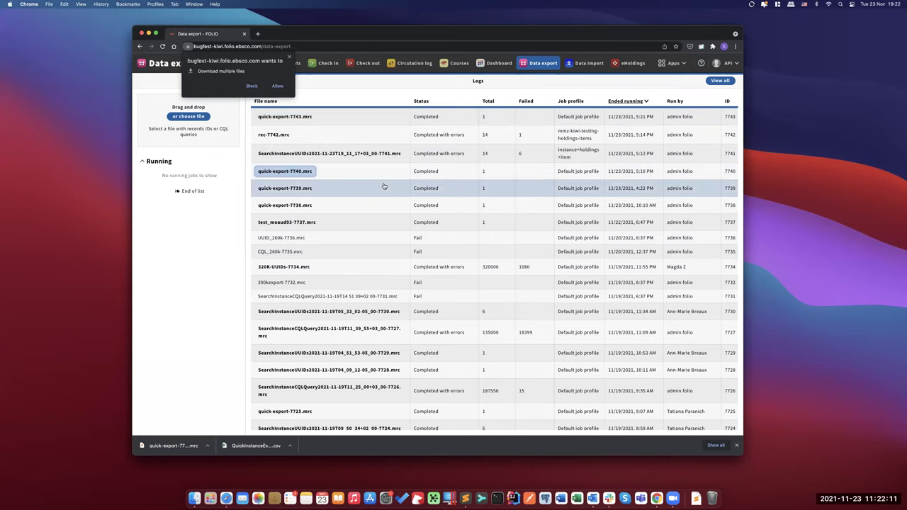
{"action": "scroll", "coordinate": [367, 187], "scroll_direction": "up", "scroll_amount": 5}
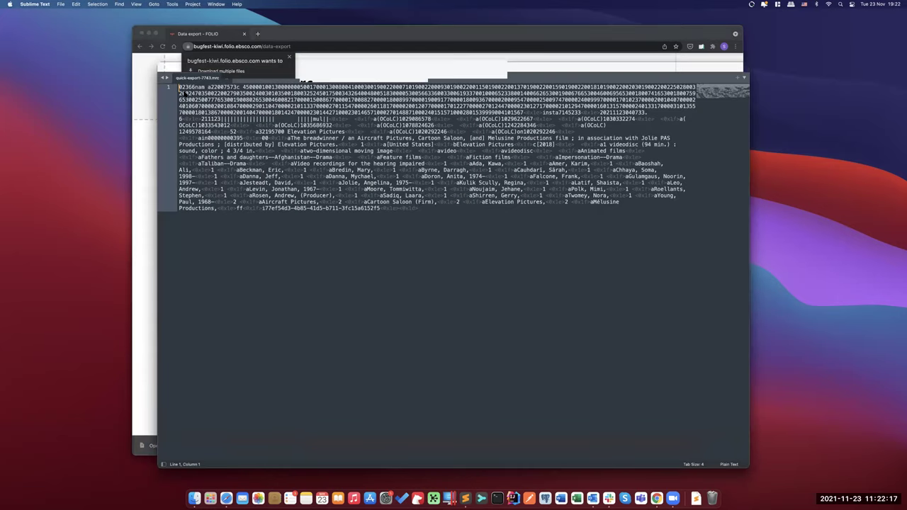
{"action": "left_click", "coordinate": [162, 67]}
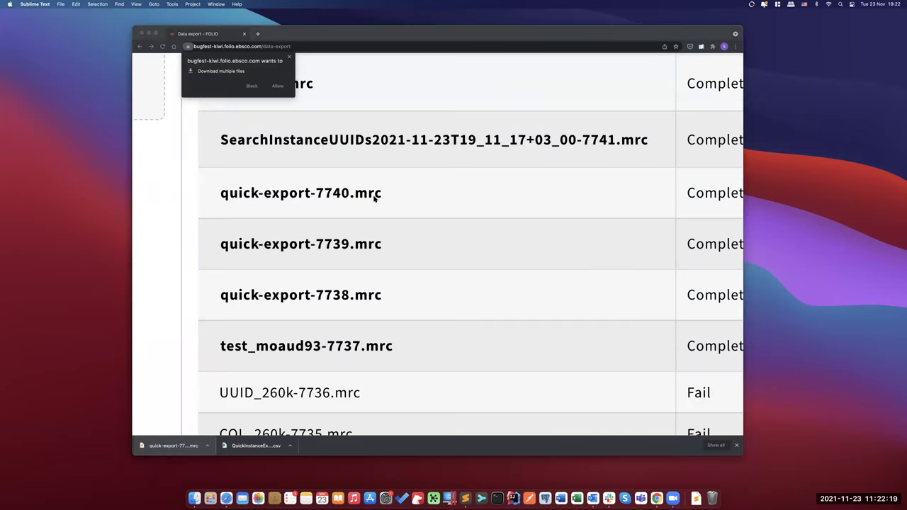
{"action": "left_click", "coordinate": [401, 206]}
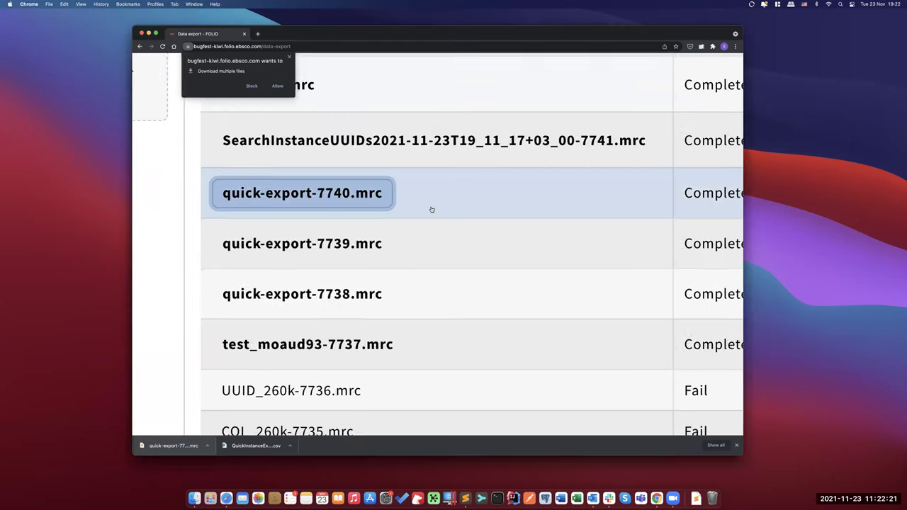
Step: Download quick-export-7739.mrc and quick-export-7738.mrc, allowing multiple downloads from the site, and open quick-export-7739.mrc in Sublime Text
{"action": "scroll", "coordinate": [431, 209], "scroll_direction": "down", "scroll_amount": 5}
{"action": "left_click", "coordinate": [283, 189]}
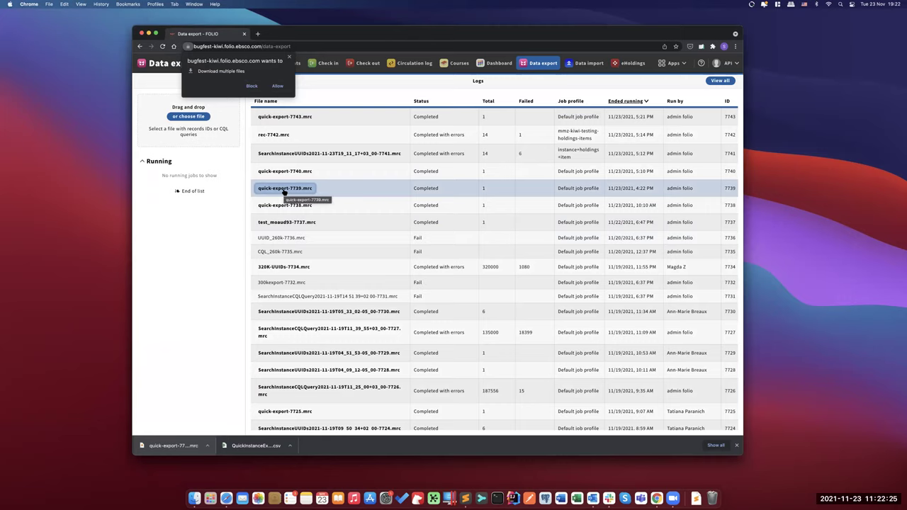
{"action": "scroll", "coordinate": [286, 193], "scroll_direction": "right", "scroll_amount": 1}
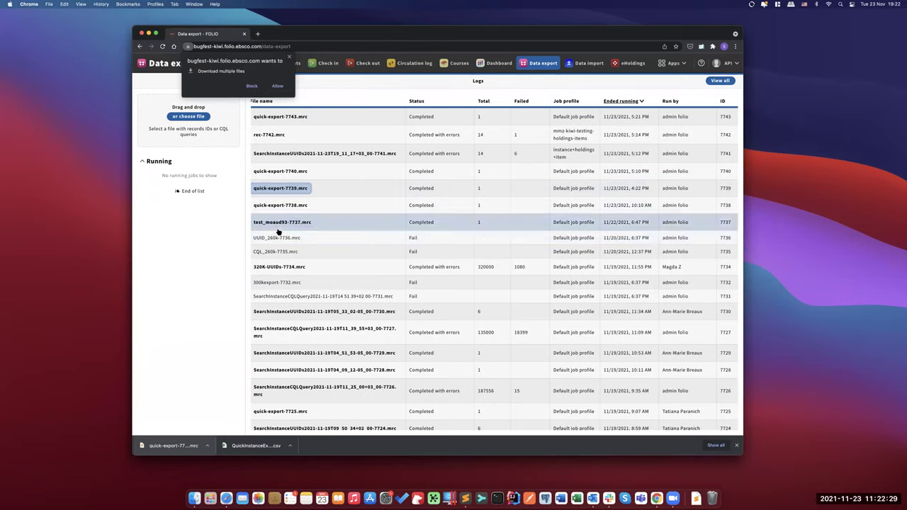
{"action": "left_click", "coordinate": [281, 189]}
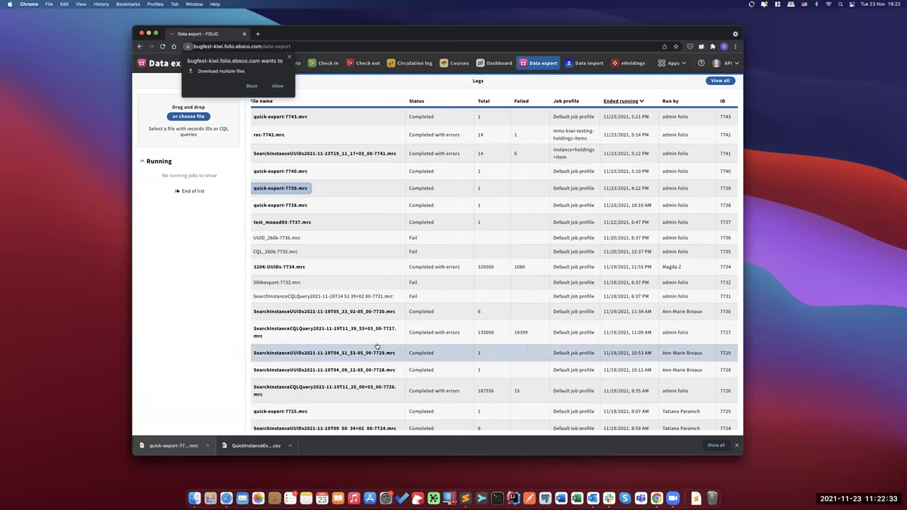
{"action": "left_click", "coordinate": [279, 206]}
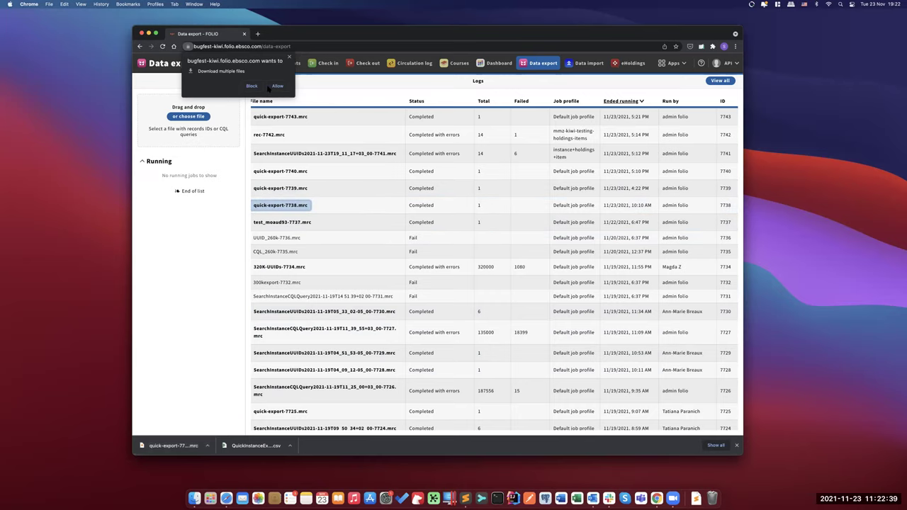
{"action": "left_click", "coordinate": [277, 86]}
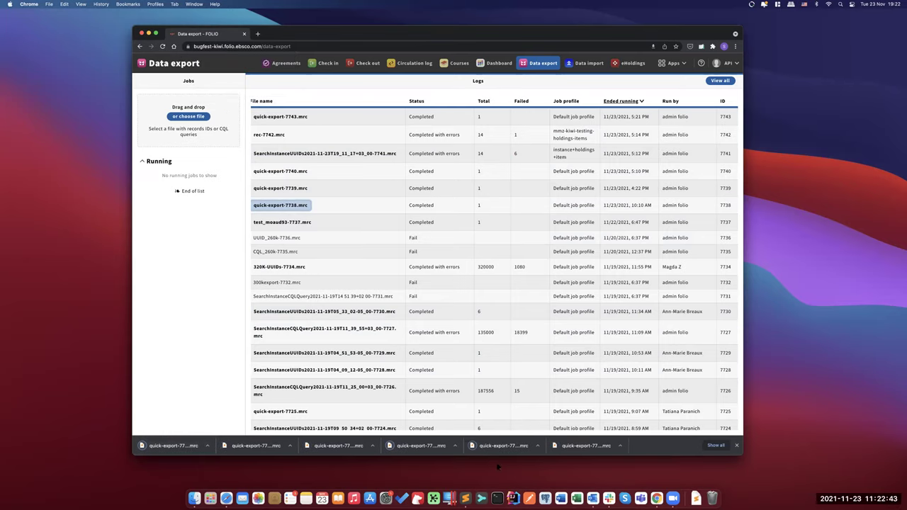
{"action": "left_click", "coordinate": [421, 446]}
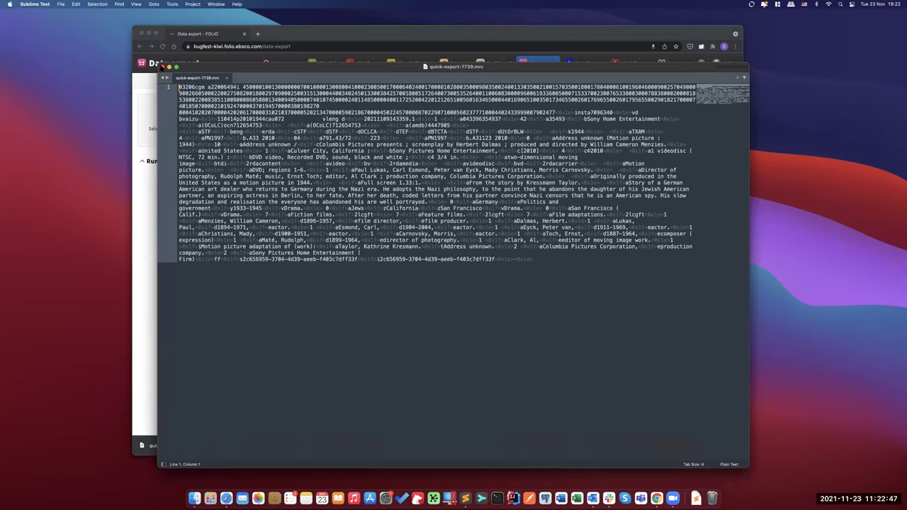
Step: Reopen quick-export-7739.mrc in Sublime Text, examine the start of its record leader, and return to the Data export logs in Chrome
{"action": "left_click", "coordinate": [162, 66]}
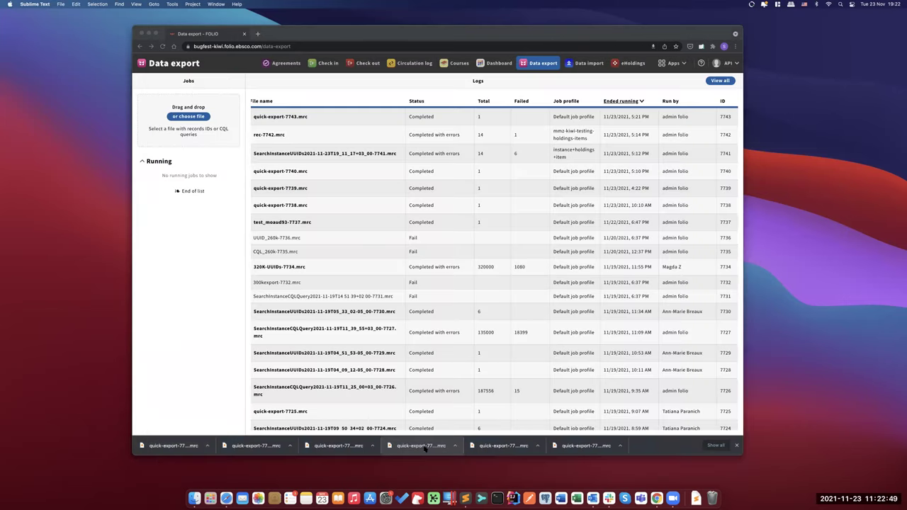
{"action": "left_click", "coordinate": [422, 446]}
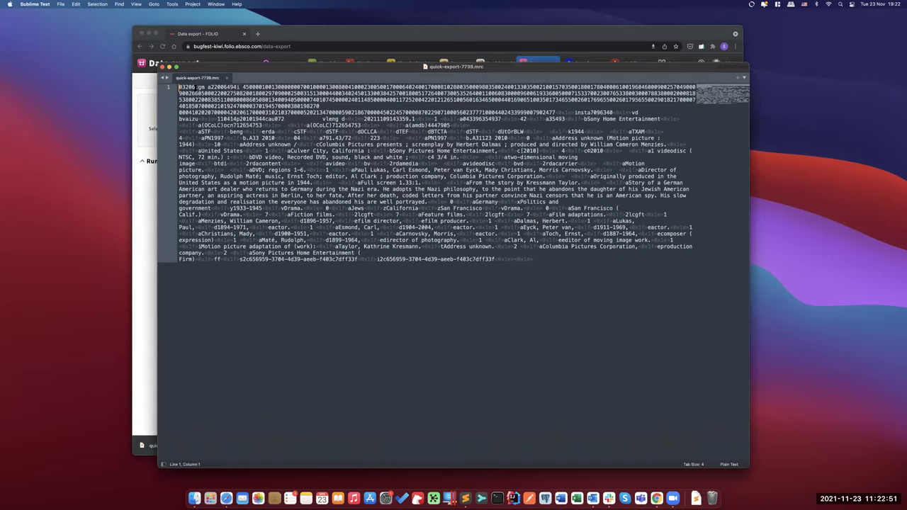
{"action": "left_click_drag", "start_coordinate": [195, 87], "coordinate": [198, 87]}
{"action": "left_click", "coordinate": [202, 93]}
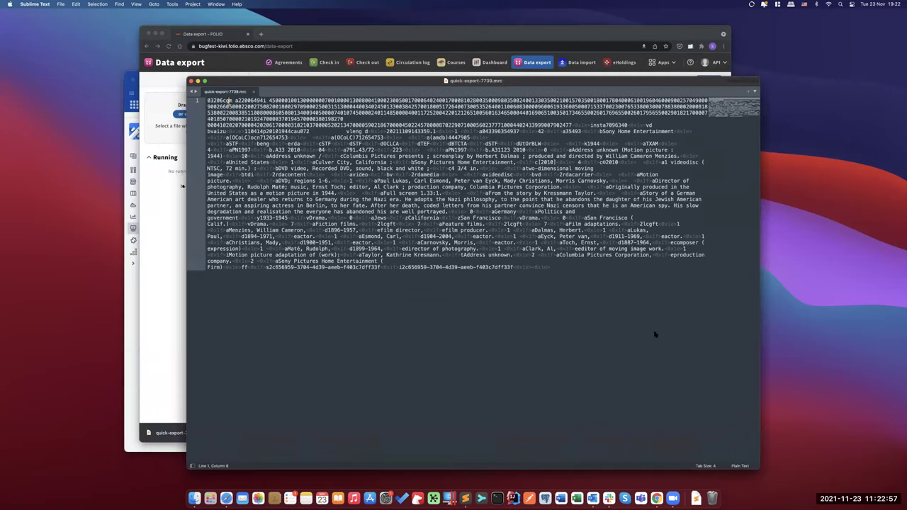
{"action": "key", "text": "ctrl+Up"}
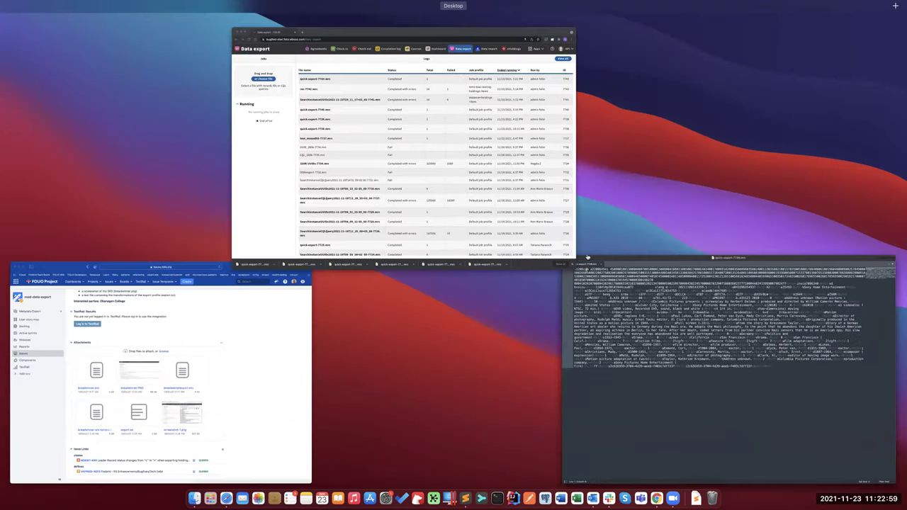
{"action": "key", "text": "ctrl+Up"}
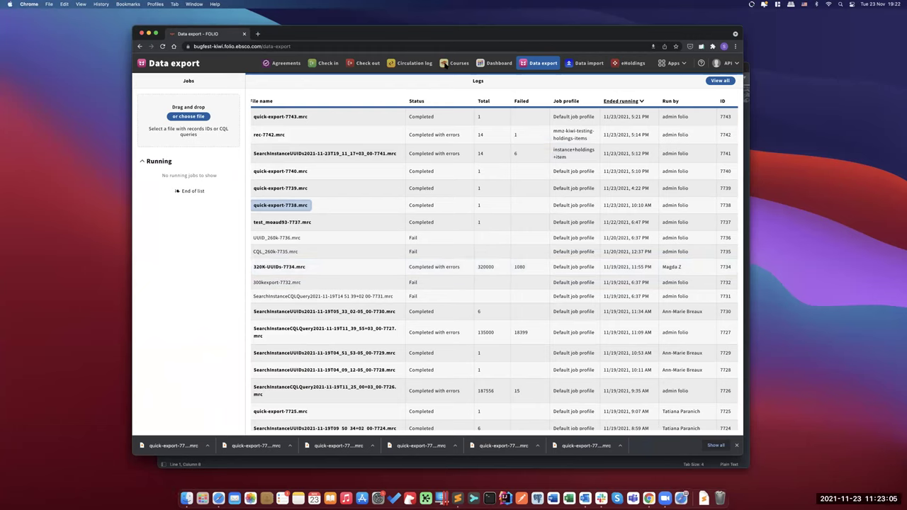
Step: Filter the Circulation log by the Send error notice action and export the results to CSV
{"action": "left_click", "coordinate": [413, 64]}
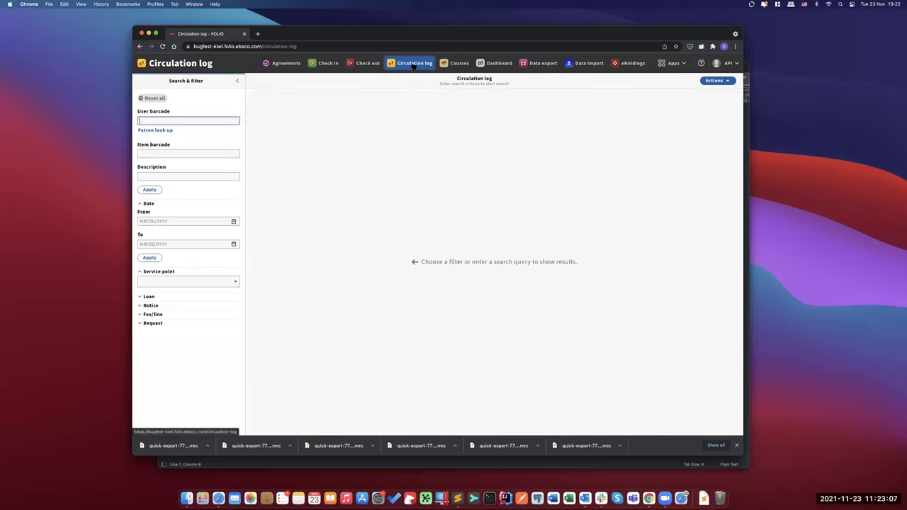
{"action": "left_click", "coordinate": [141, 305]}
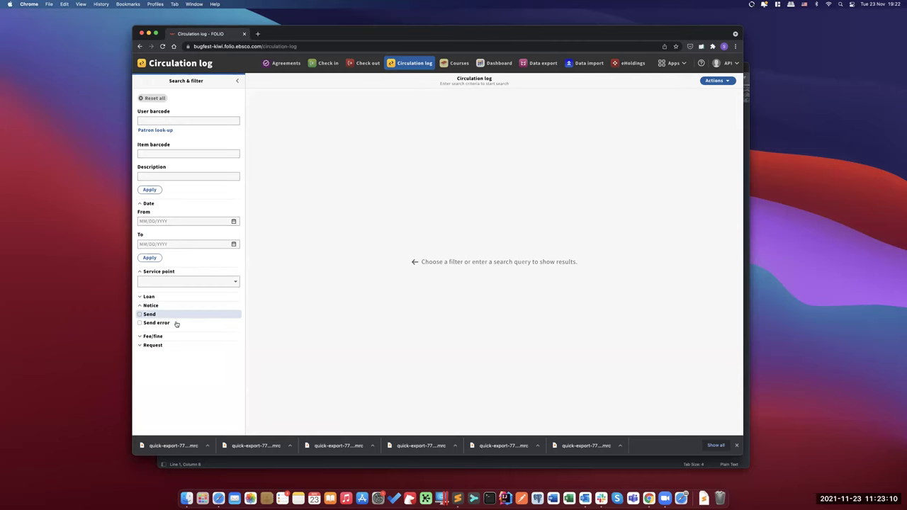
{"action": "left_click", "coordinate": [141, 322]}
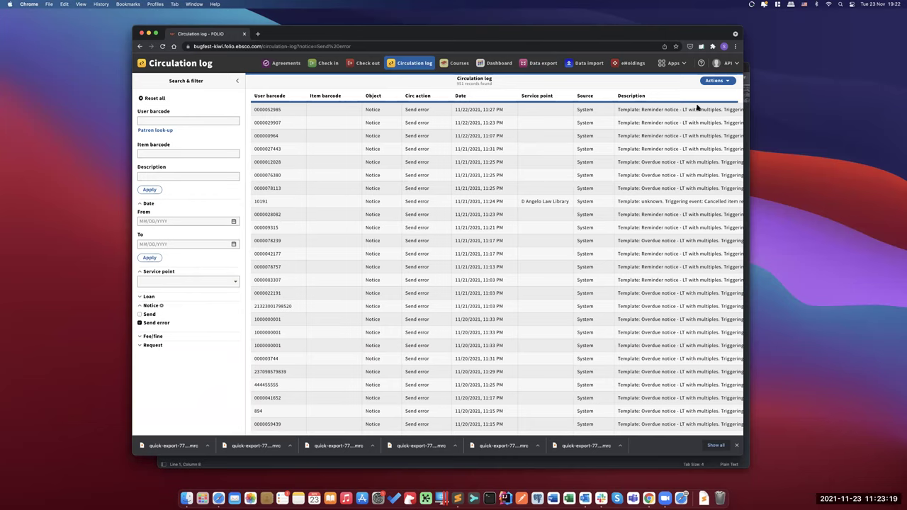
{"action": "left_click", "coordinate": [726, 82]}
{"action": "left_click", "coordinate": [692, 95]}
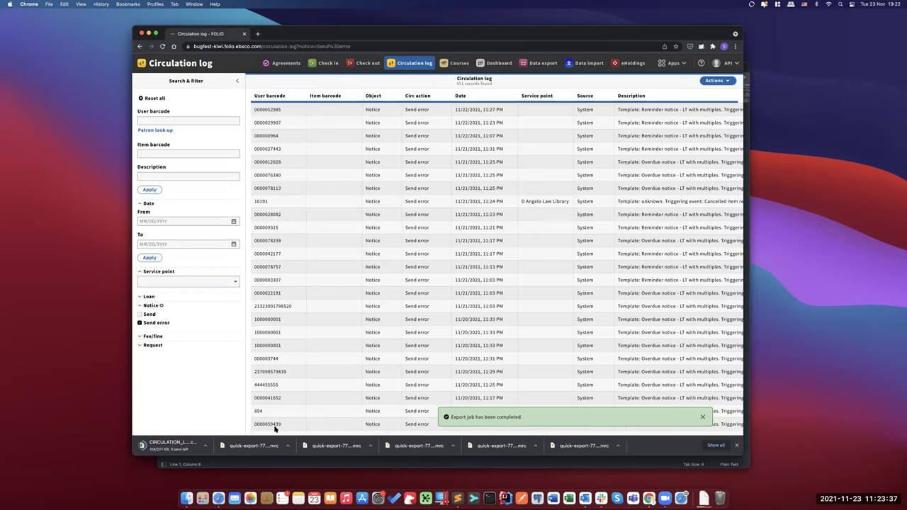
Step: Open the exported circulation log CSV in Sublime Text, close the quick-export-7739.mrc window, and reposition the CSV window
{"action": "left_click", "coordinate": [174, 446]}
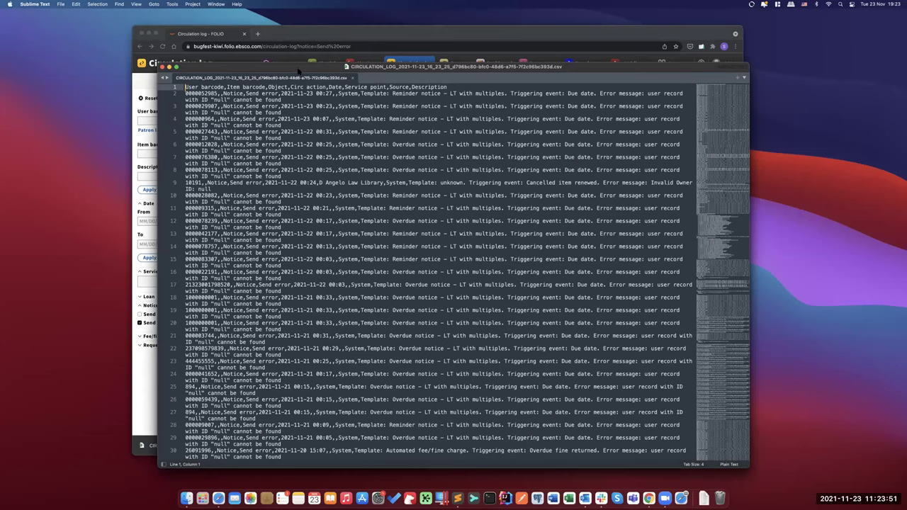
{"action": "left_click_drag", "start_coordinate": [298, 71], "coordinate": [299, 72]}
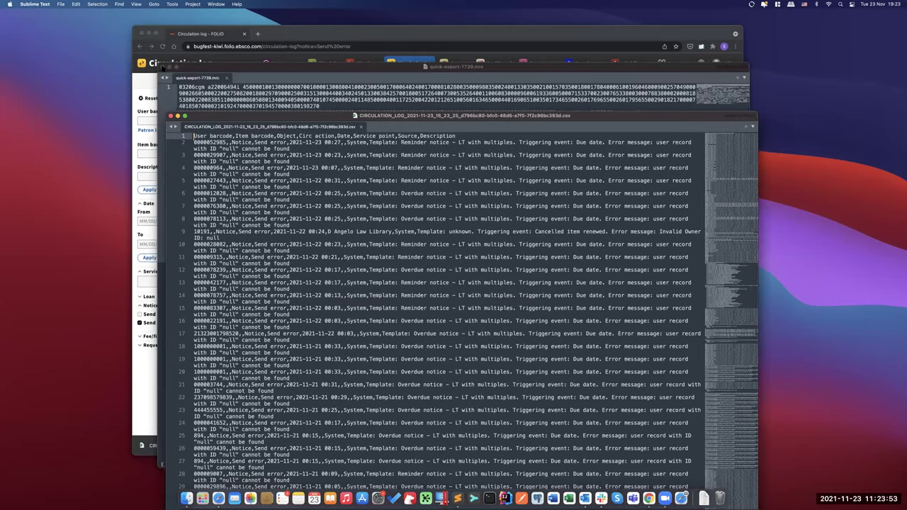
{"action": "left_click_drag", "start_coordinate": [185, 69], "coordinate": [186, 131]}
{"action": "left_click", "coordinate": [324, 131]}
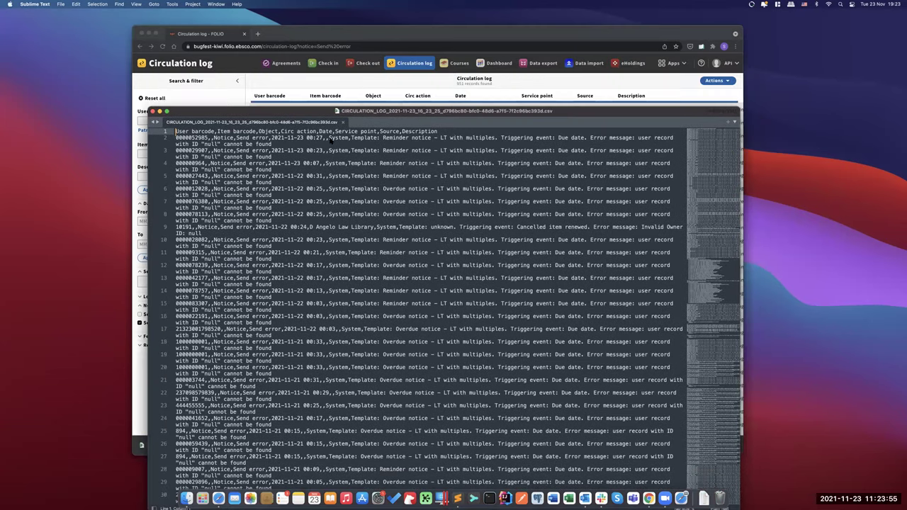
{"action": "left_click_drag", "start_coordinate": [329, 134], "coordinate": [322, 120]}
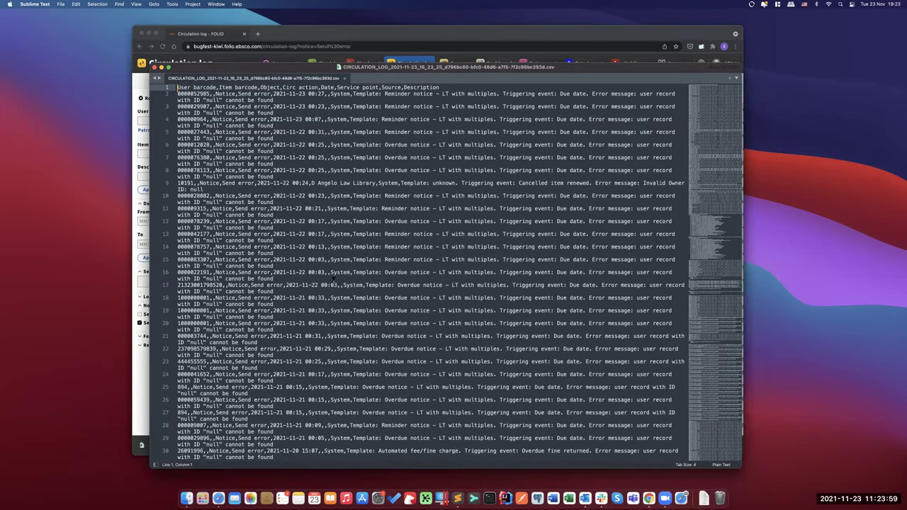
Step: Review the Send error entries in the CSV, highlight the date and time in line 53, and close the file
{"action": "scroll", "coordinate": [334, 280], "scroll_direction": "down", "scroll_amount": 3}
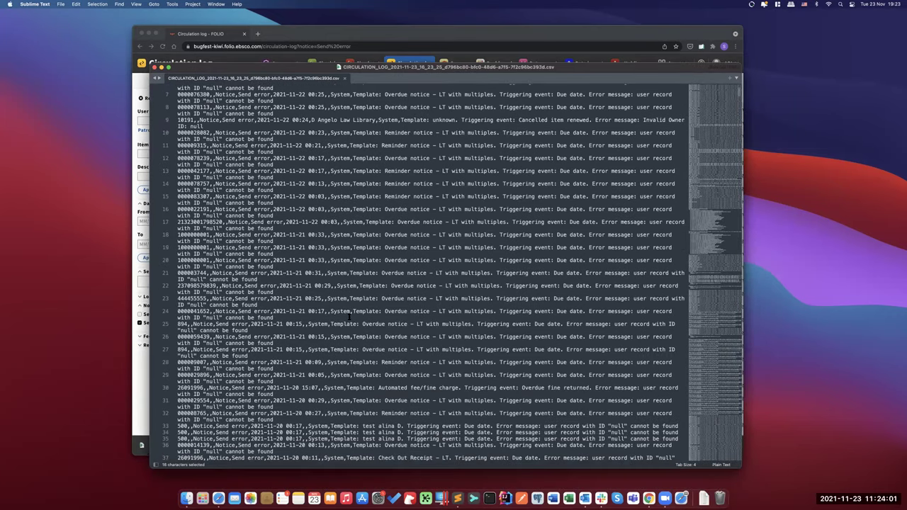
{"action": "scroll", "coordinate": [348, 318], "scroll_direction": "down", "scroll_amount": 6}
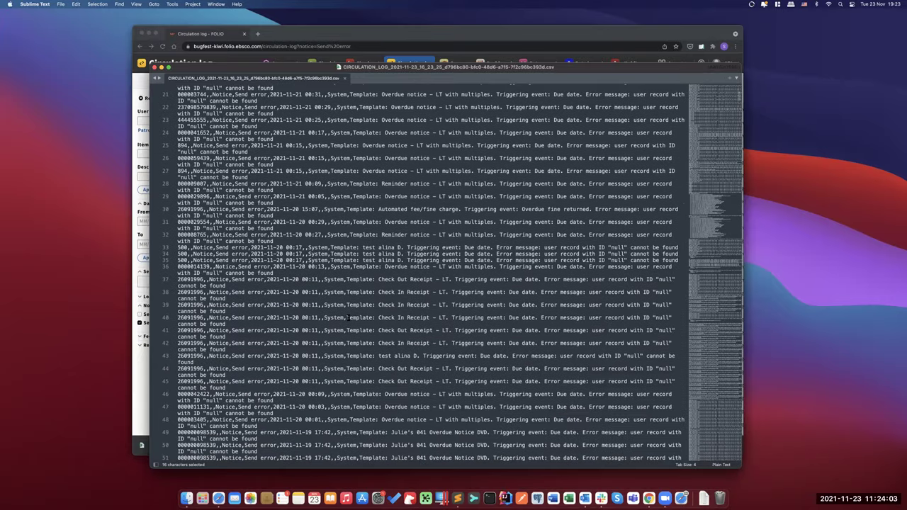
{"action": "scroll", "coordinate": [258, 340], "scroll_direction": "down", "scroll_amount": 1}
{"action": "scroll", "coordinate": [268, 384], "scroll_direction": "down", "scroll_amount": 1}
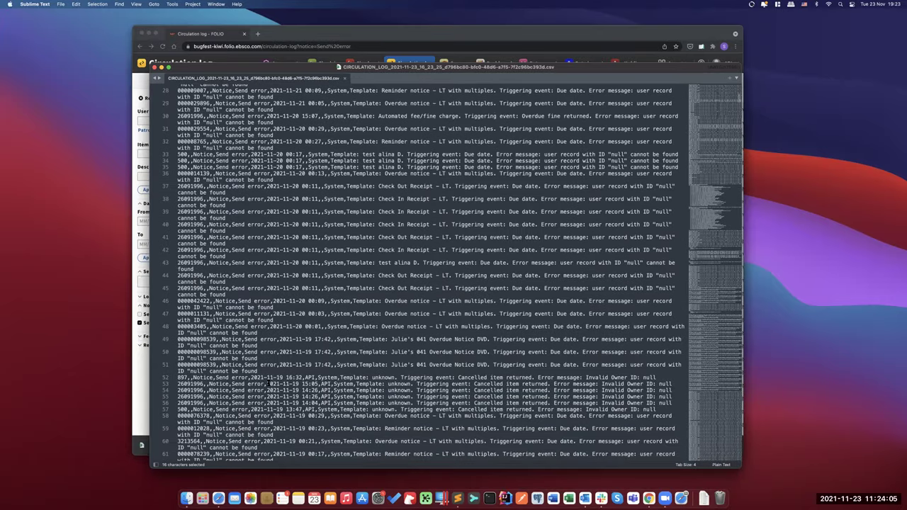
{"action": "left_click_drag", "start_coordinate": [269, 384], "coordinate": [319, 387]}
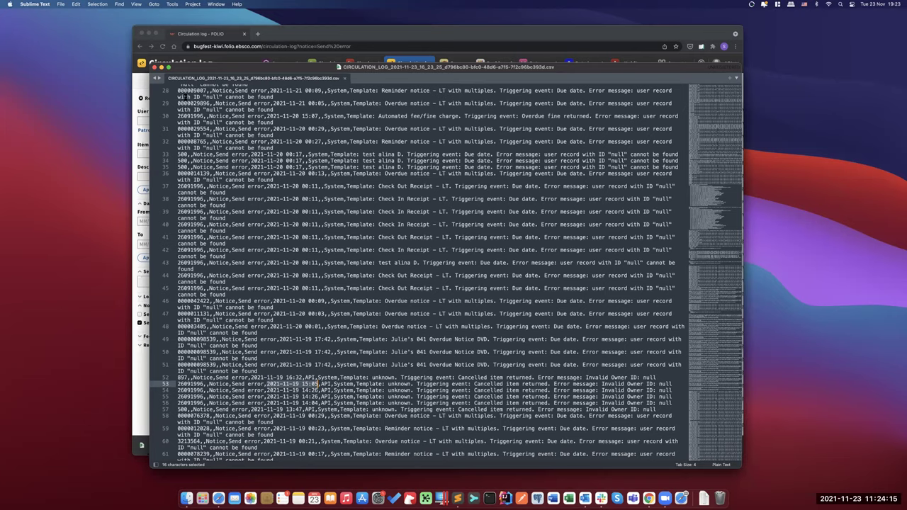
{"action": "left_click", "coordinate": [155, 68]}
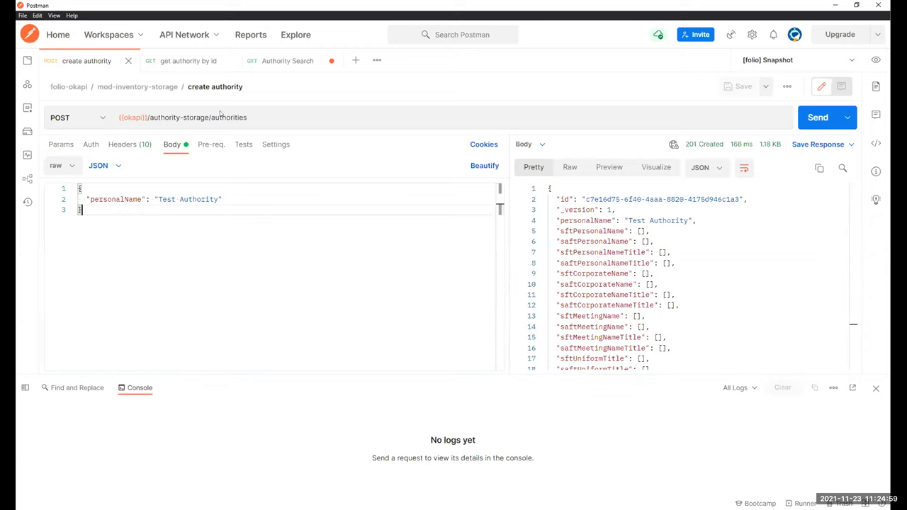
Step: In Postman, set personalName to "Sample Authority" in the create authority request body and send the POST request
{"action": "double_click", "coordinate": [167, 199]}
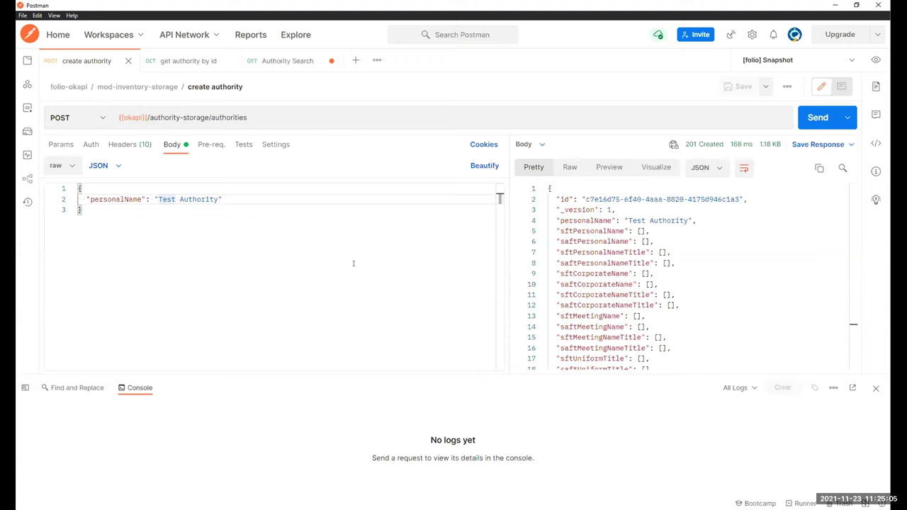
{"action": "double_click", "coordinate": [173, 201]}
{"action": "type", "text": "Sample"}
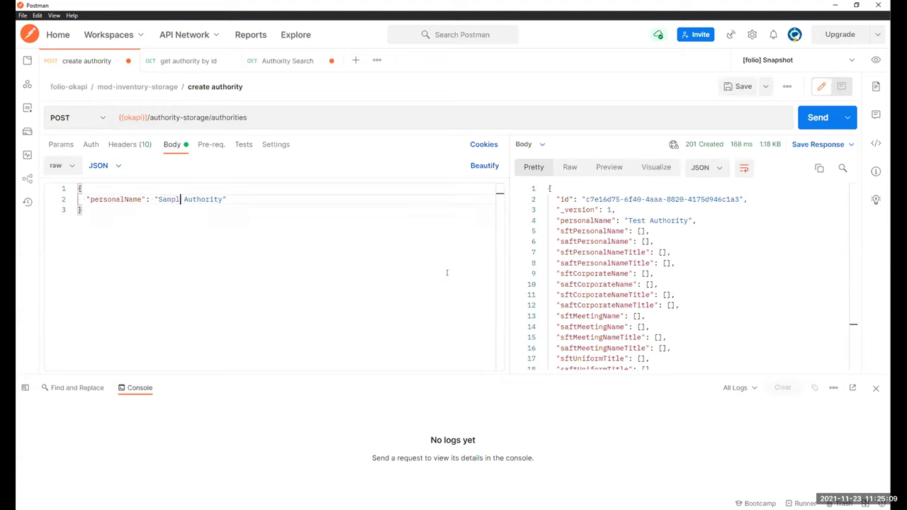
{"action": "double_click", "coordinate": [117, 199]}
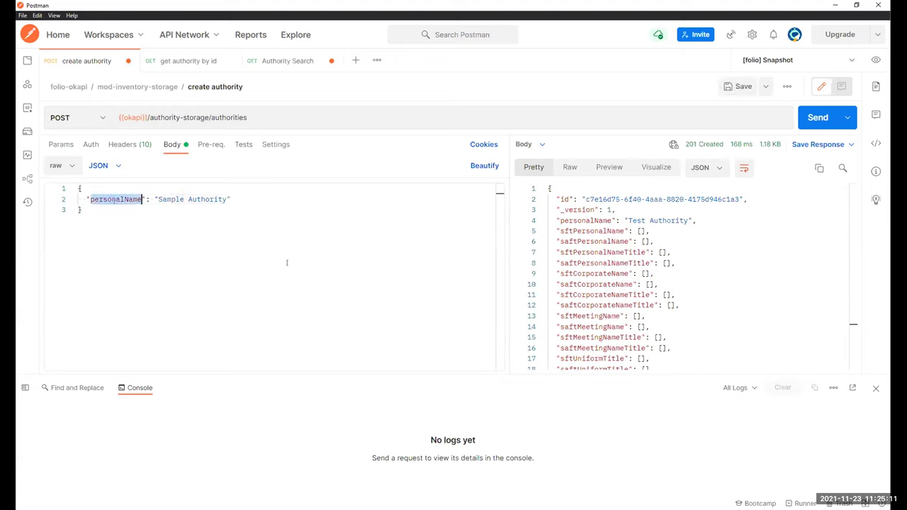
{"action": "left_click", "coordinate": [133, 207]}
{"action": "double_click", "coordinate": [140, 199]}
{"action": "left_click", "coordinate": [234, 212]}
{"action": "left_click", "coordinate": [816, 118]}
Step: Copy the id of the created authority into the get authority by id request URL and send it
{"action": "left_click_drag", "start_coordinate": [582, 199], "coordinate": [752, 202]}
{"action": "key", "text": "ctrl+c"}
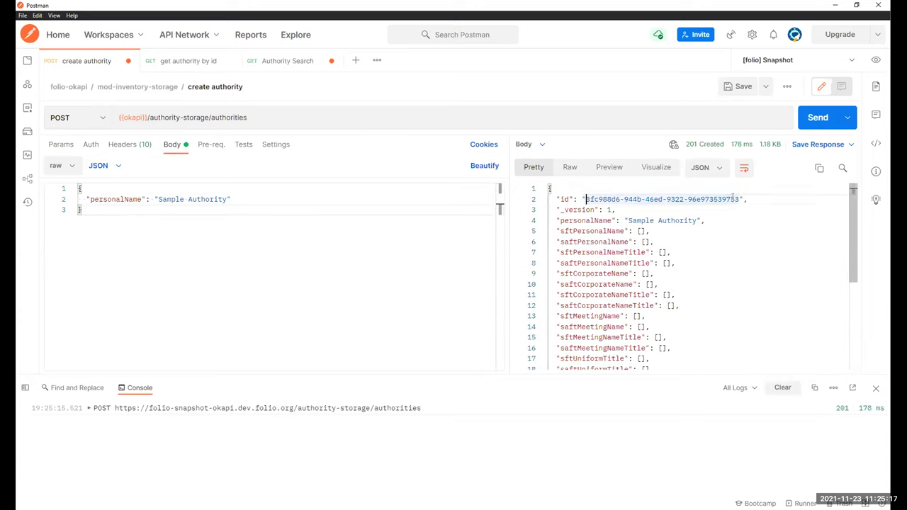
{"action": "left_click", "coordinate": [186, 62]}
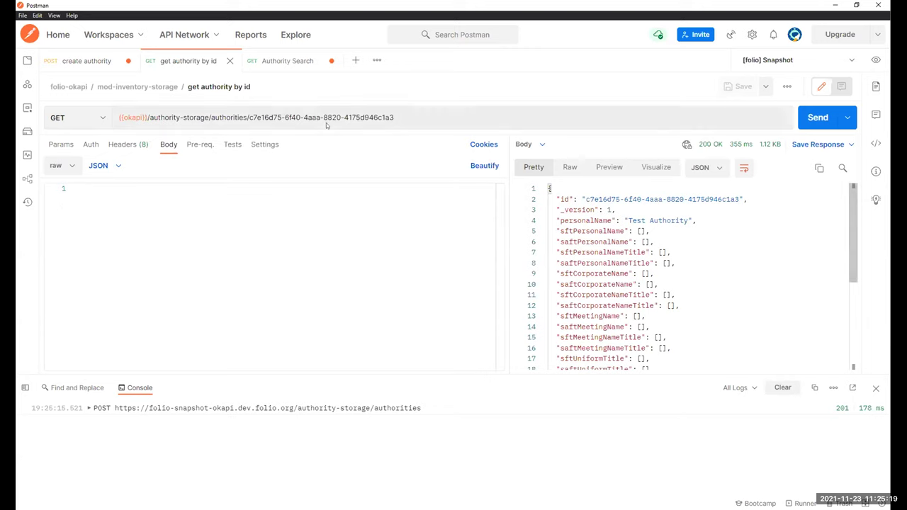
{"action": "left_click_drag", "start_coordinate": [249, 118], "coordinate": [395, 118]}
{"action": "key", "text": "ctrl+v"}
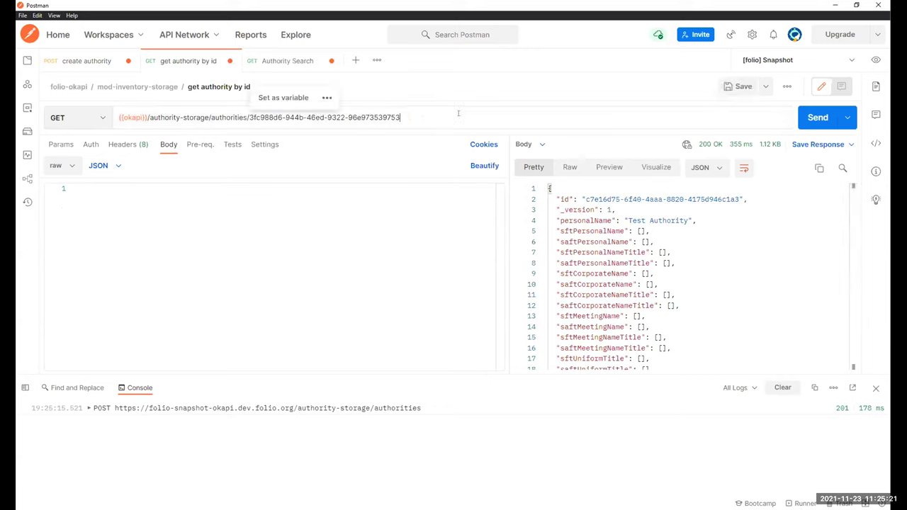
{"action": "key", "text": "Return"}
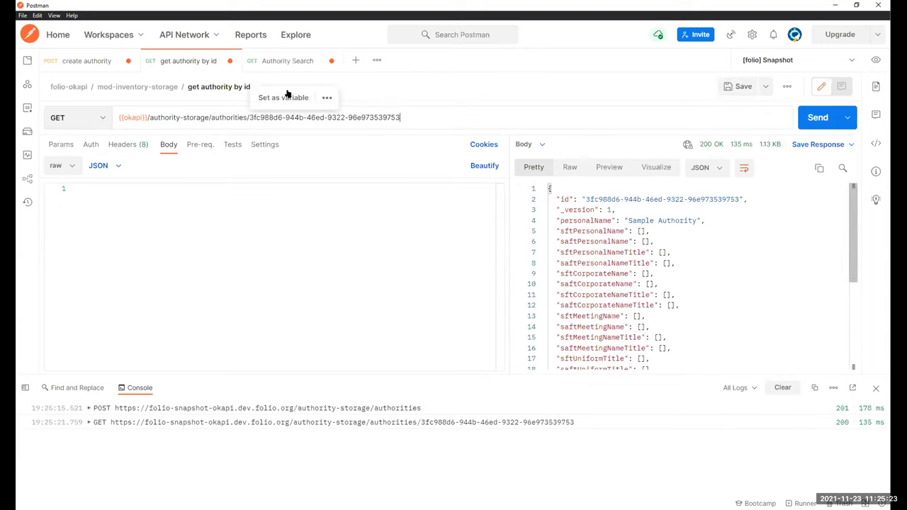
Step: Replace the id in the Authority Search query with the copied one, send the request, and inspect the returned personalName
{"action": "left_click", "coordinate": [284, 61]}
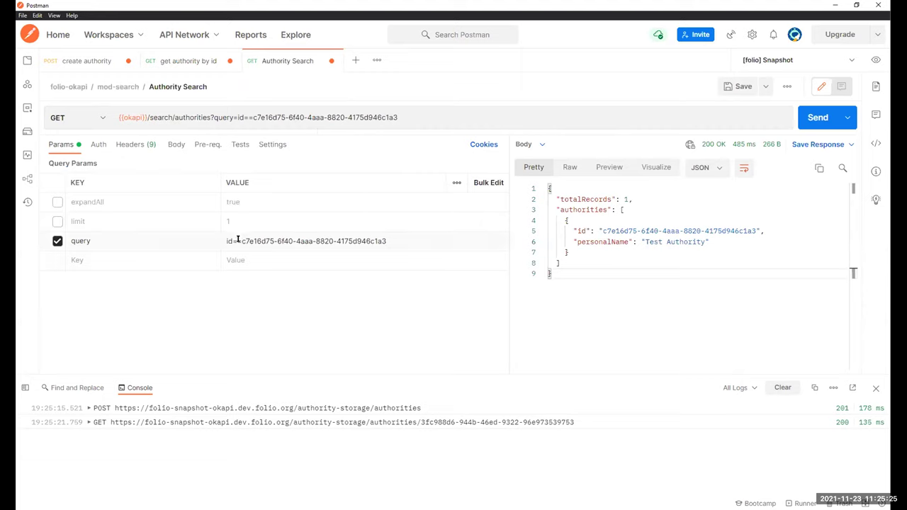
{"action": "left_click_drag", "start_coordinate": [243, 241], "coordinate": [390, 241]}
{"action": "key", "text": "ctrl+v"}
{"action": "key", "text": "ctrl+Return"}
{"action": "left_click", "coordinate": [650, 231]}
{"action": "left_click_drag", "start_coordinate": [645, 242], "coordinate": [672, 242]}
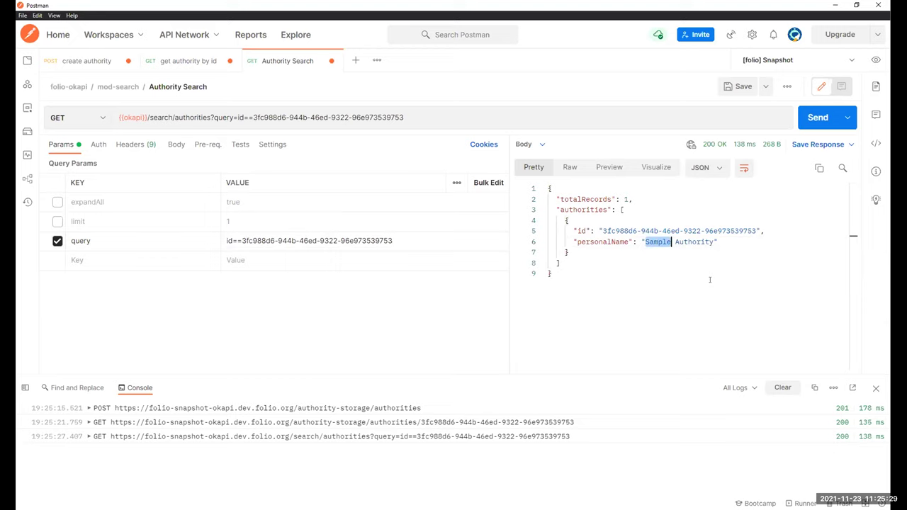
{"action": "left_click", "coordinate": [658, 242]}
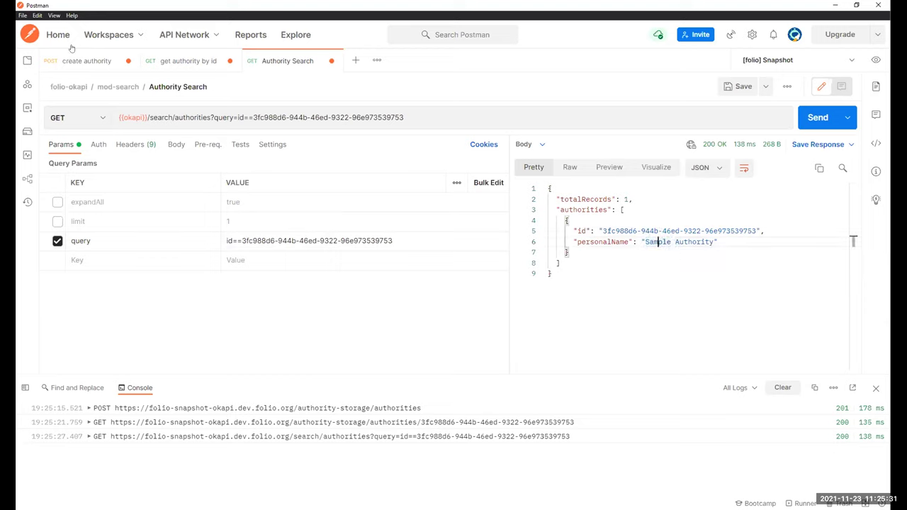
Step: Set the Authority Search query to "personalName = Sample", send the request, and compare the returned personalName with the query
{"action": "left_click", "coordinate": [416, 241]}
{"action": "key", "text": "ctrl+a"}
{"action": "type", "text": "e"}
{"action": "key", "text": "BackSpace"}
{"action": "type", "text": "personal"}
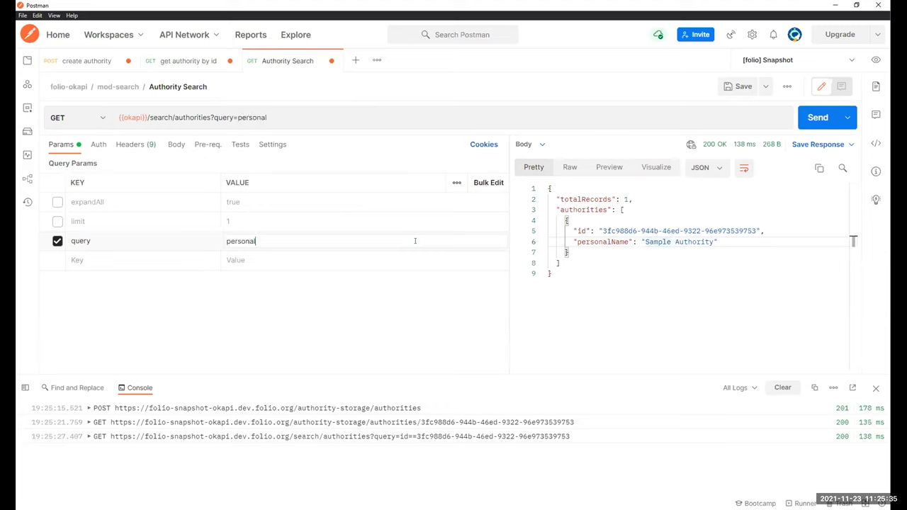
{"action": "type", "text": "Name = Sample"}
{"action": "key", "text": "ctrl+Return"}
{"action": "double_click", "coordinate": [659, 242]}
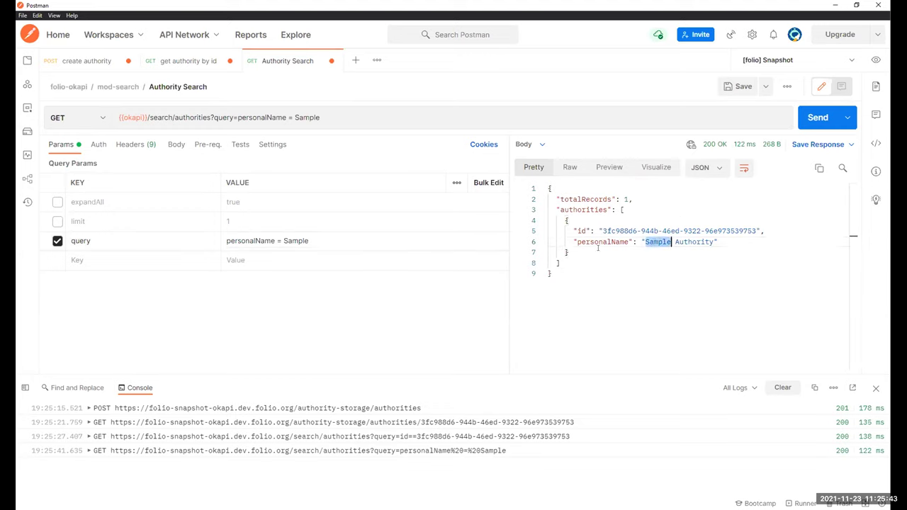
{"action": "left_click", "coordinate": [312, 243]}
{"action": "left_click", "coordinate": [647, 242]}
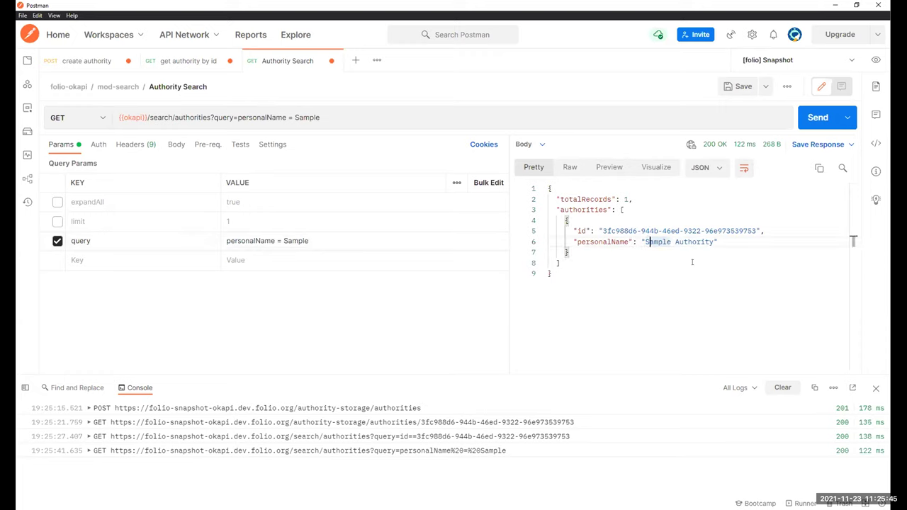
Step: Examine the authority record fields in the create authority response, from the name fields down to the metadata
{"action": "left_click", "coordinate": [77, 65]}
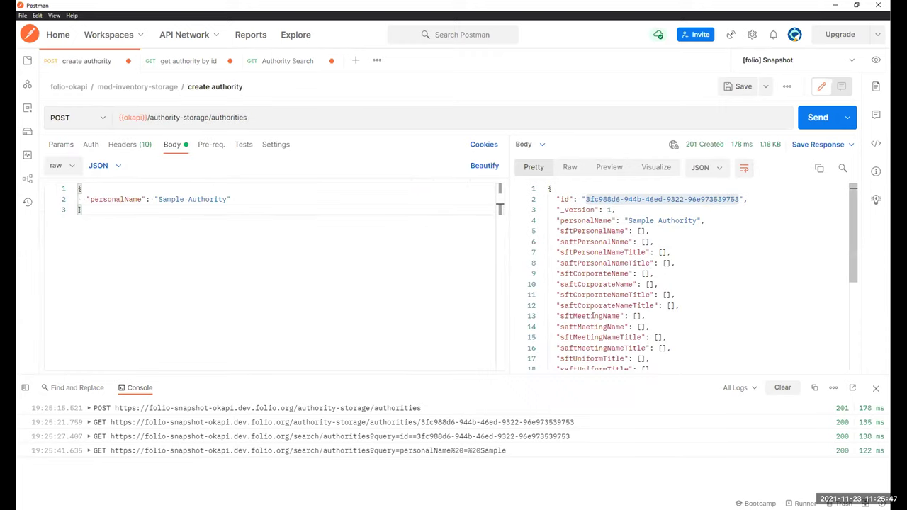
{"action": "scroll", "coordinate": [611, 316], "scroll_direction": "down", "scroll_amount": 5}
{"action": "scroll", "coordinate": [641, 331], "scroll_direction": "up", "scroll_amount": 5}
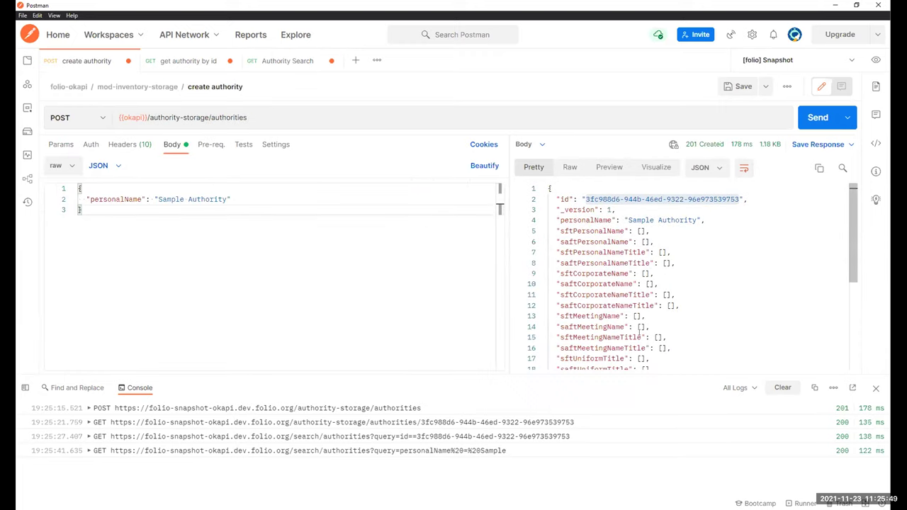
{"action": "scroll", "coordinate": [635, 276], "scroll_direction": "down", "scroll_amount": 5}
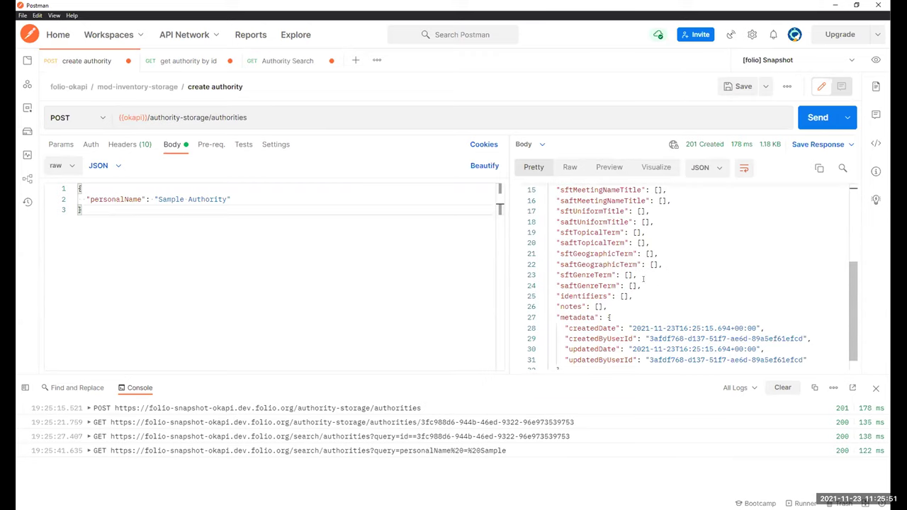
{"action": "scroll", "coordinate": [635, 267], "scroll_direction": "up", "scroll_amount": 3}
{"action": "scroll", "coordinate": [636, 268], "scroll_direction": "up", "scroll_amount": 2}
{"action": "scroll", "coordinate": [598, 255], "scroll_direction": "down", "scroll_amount": 3}
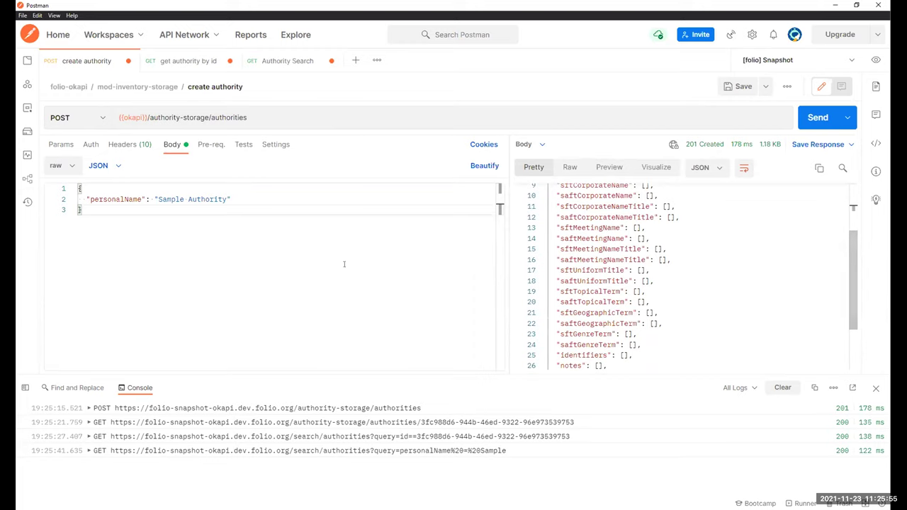
{"action": "scroll", "coordinate": [638, 293], "scroll_direction": "up", "scroll_amount": 3}
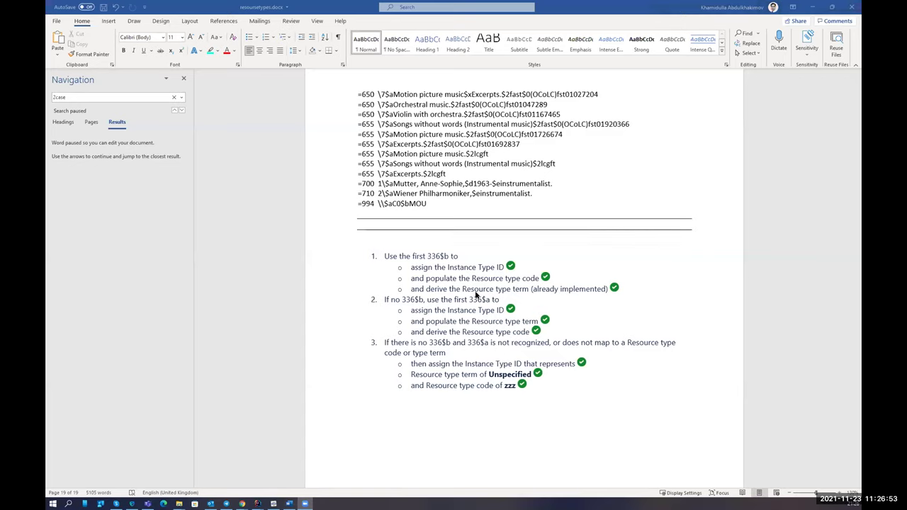
Step: Switch to the bugfest-juniper window in Chrome and look through the Resource types list in the Inventory settings
{"action": "mouse_move", "coordinate": [241, 503]}
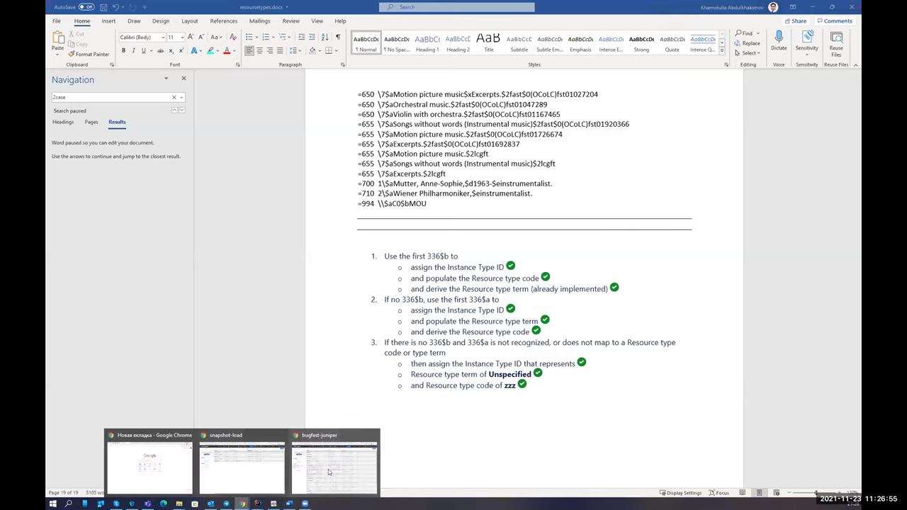
{"action": "left_click", "coordinate": [328, 464]}
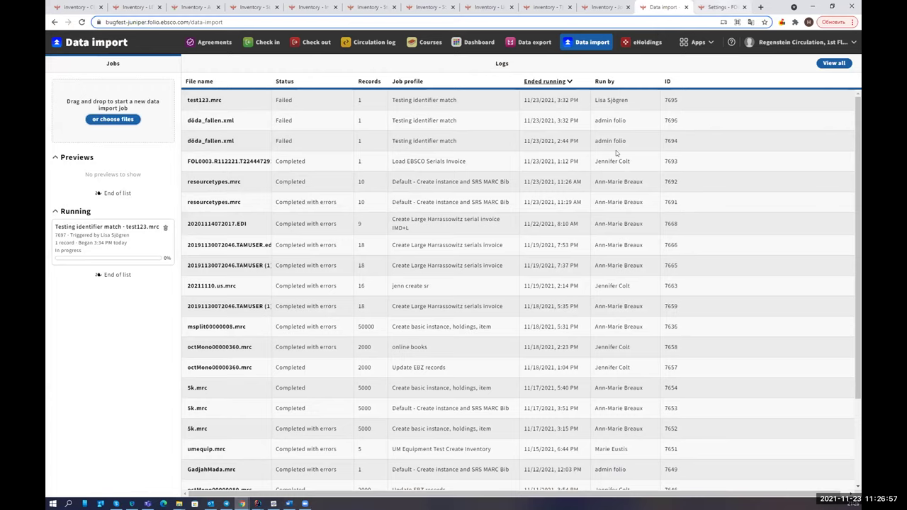
{"action": "left_click", "coordinate": [720, 7]}
{"action": "left_click", "coordinate": [760, 37]}
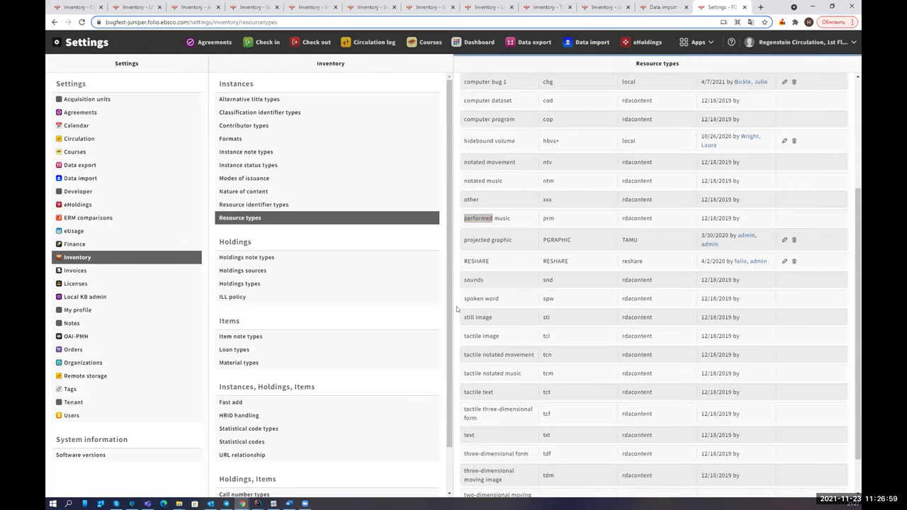
{"action": "middle_click", "coordinate": [498, 228]}
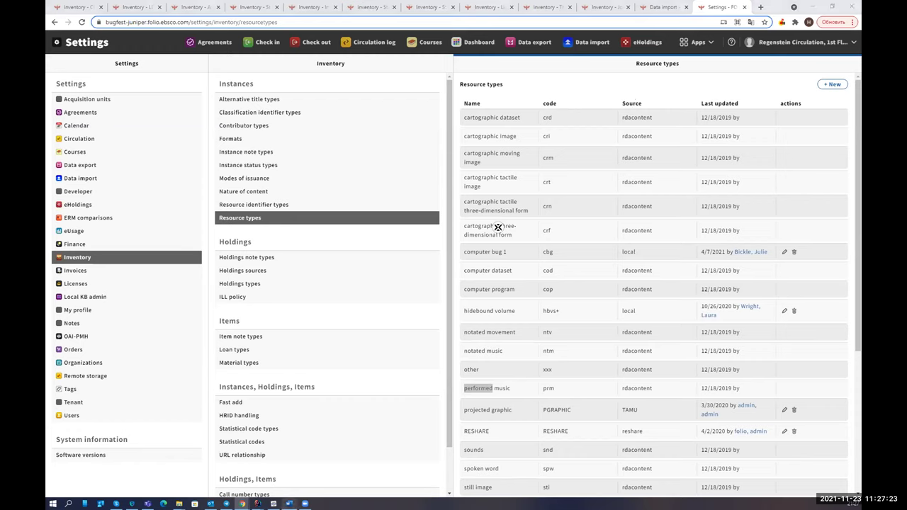
Step: View the Data import logs in bugfest-juniper and snapshot-load, and open the resourcetypes.mrc job summary in snapshot-load
{"action": "left_click", "coordinate": [289, 504]}
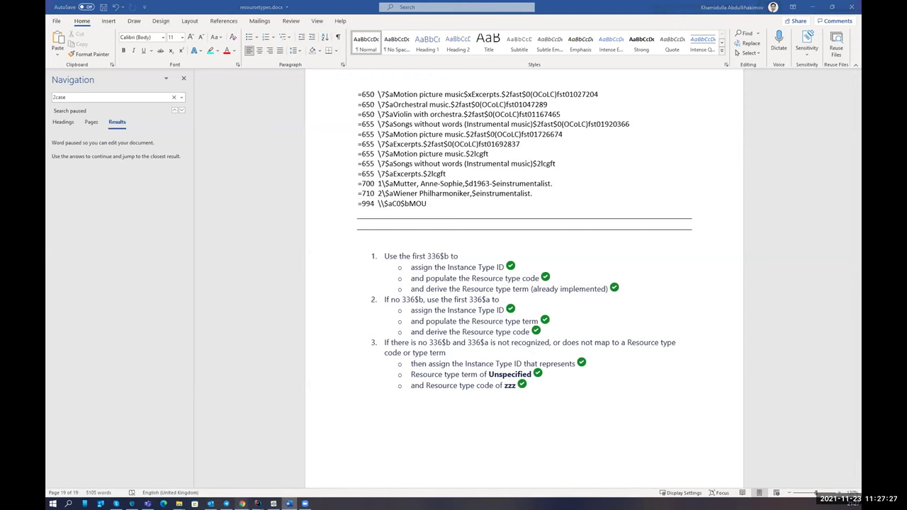
{"action": "mouse_move", "coordinate": [242, 503]}
{"action": "left_click", "coordinate": [335, 473]}
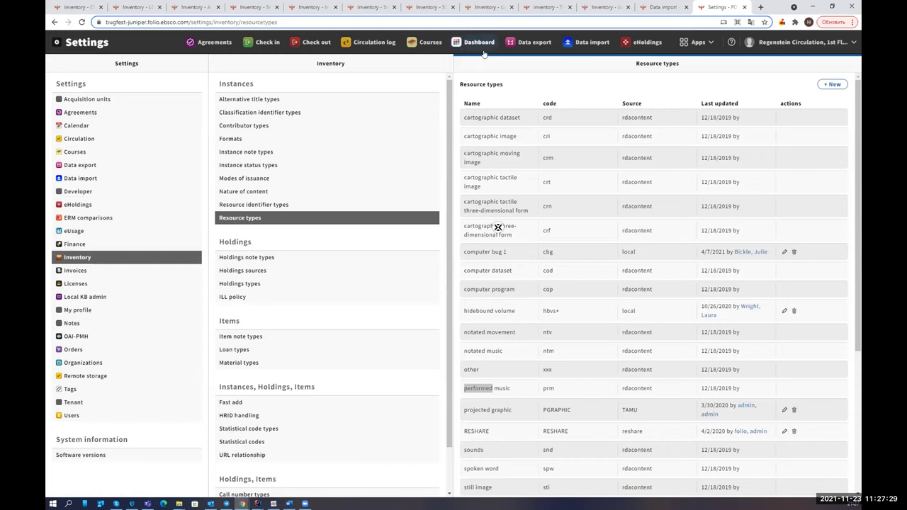
{"action": "left_click", "coordinate": [660, 13]}
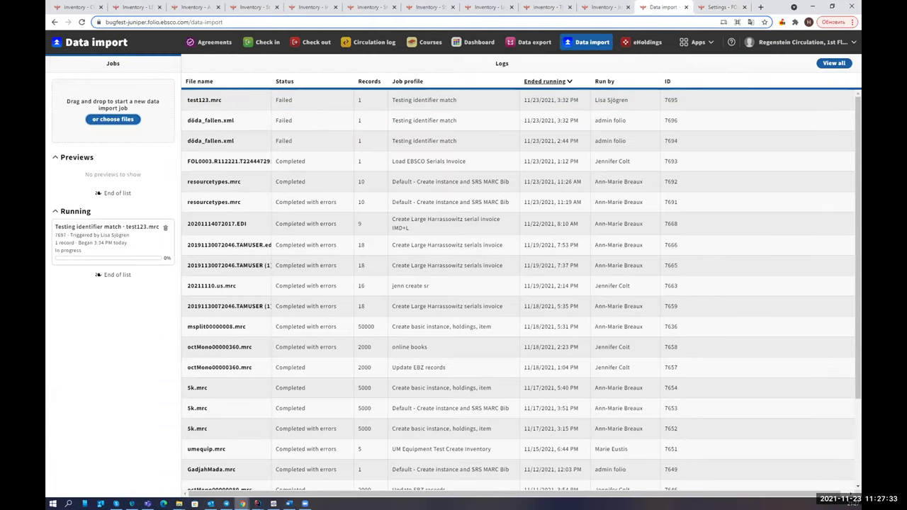
{"action": "left_click", "coordinate": [224, 489]}
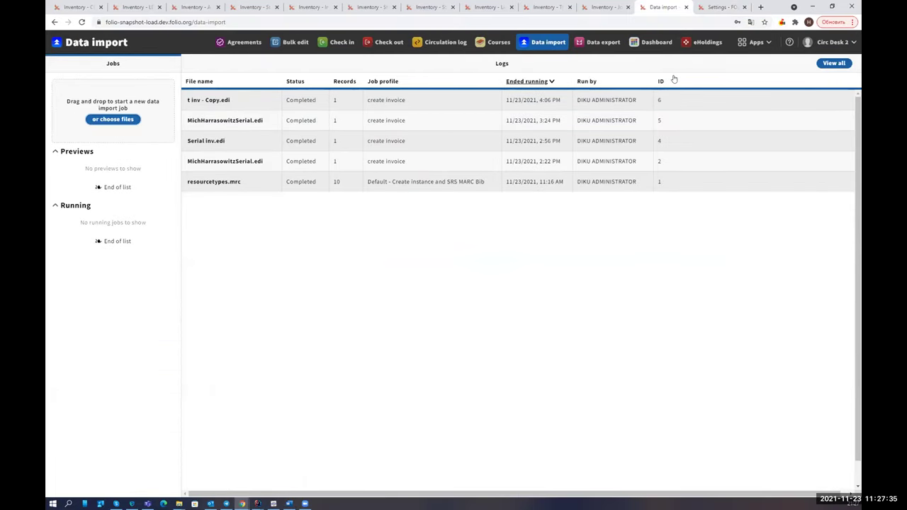
{"action": "left_click", "coordinate": [233, 186]}
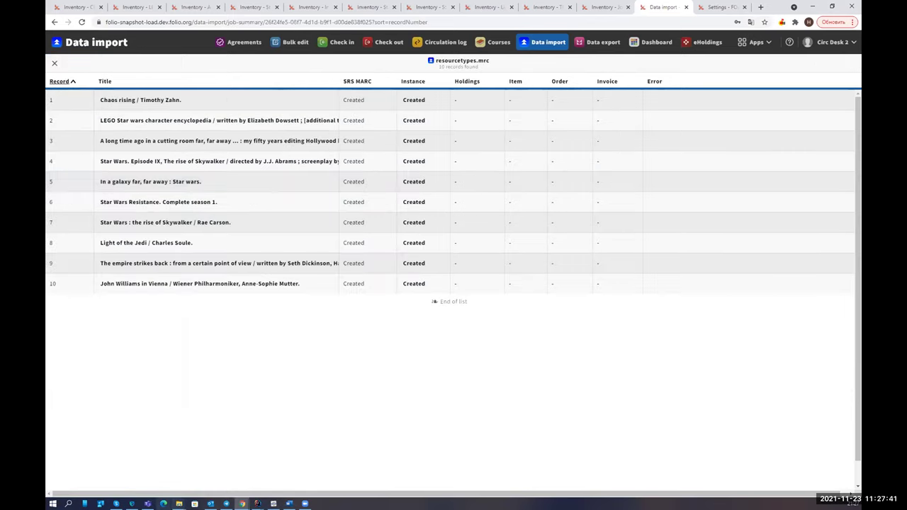
Step: Switch to the resource types document in Word and point out rule 2 on using the first 336$a by selecting it
{"action": "left_click", "coordinate": [289, 504]}
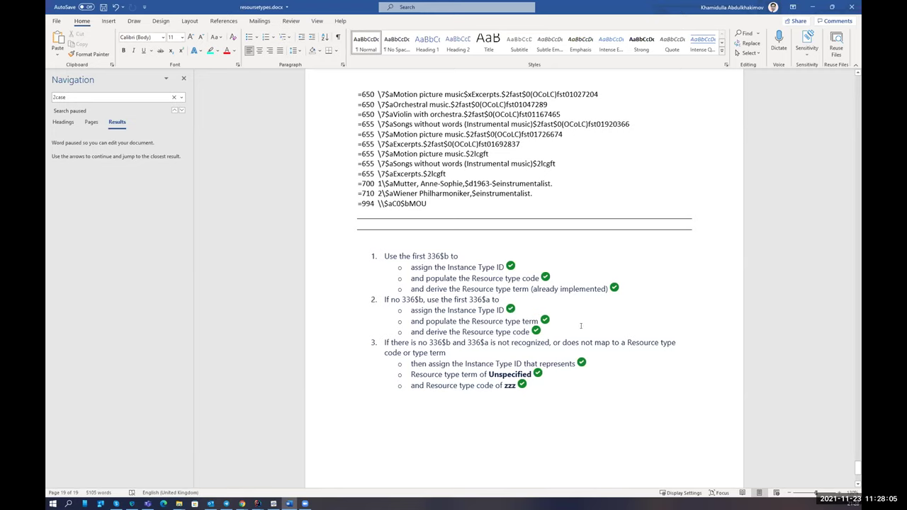
{"action": "left_click_drag", "start_coordinate": [541, 332], "coordinate": [383, 299]}
{"action": "left_click", "coordinate": [640, 328]}
Step: Find the highlighted 336 field marked 1case in the document's first record and select its btxt subfield
{"action": "scroll", "coordinate": [586, 311], "scroll_direction": "up", "scroll_amount": 6}
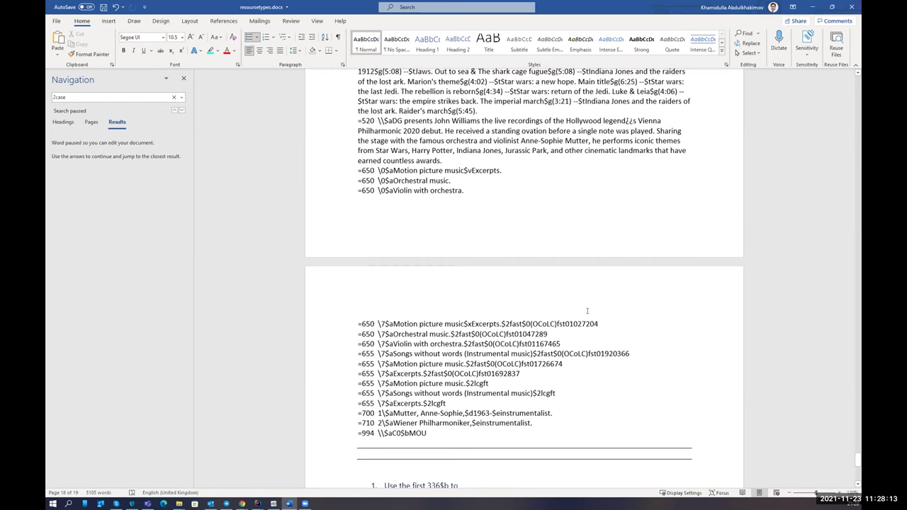
{"action": "scroll", "coordinate": [587, 310], "scroll_direction": "up", "scroll_amount": 5}
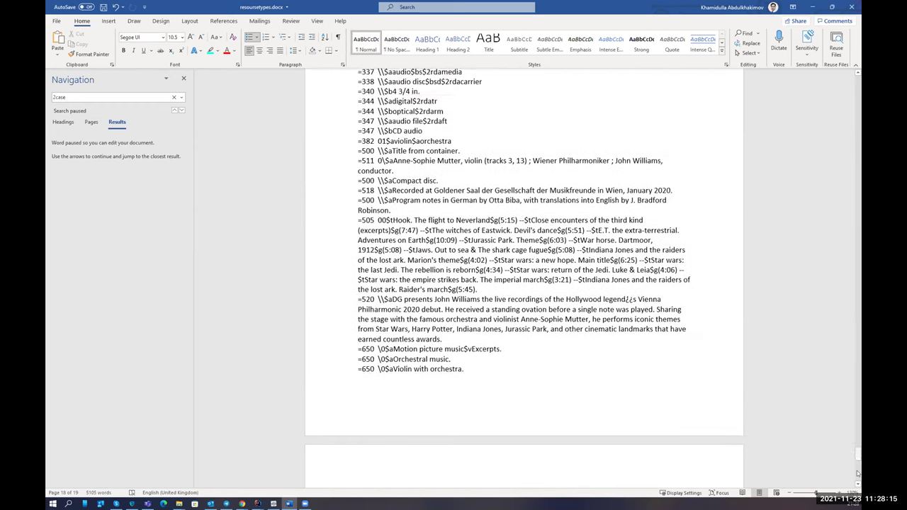
{"action": "left_click_drag", "start_coordinate": [857, 473], "coordinate": [858, 84]}
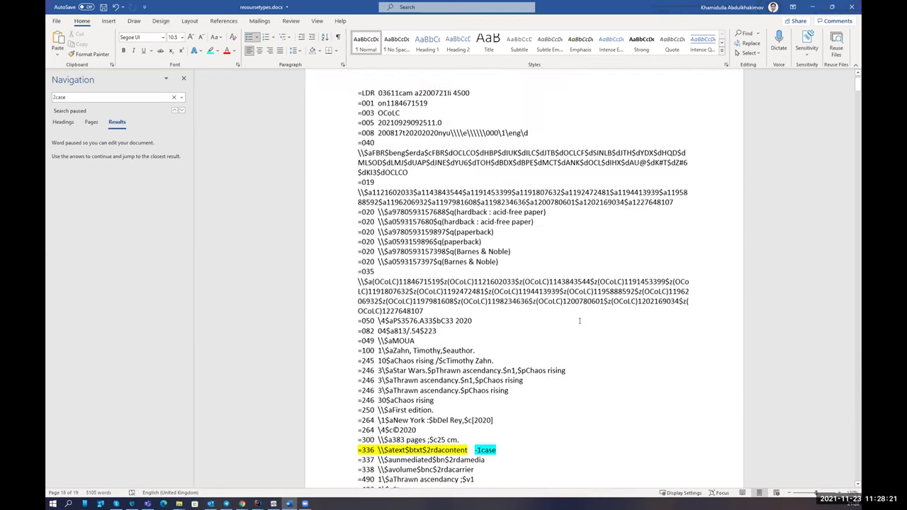
{"action": "scroll", "coordinate": [579, 320], "scroll_direction": "down", "scroll_amount": 5}
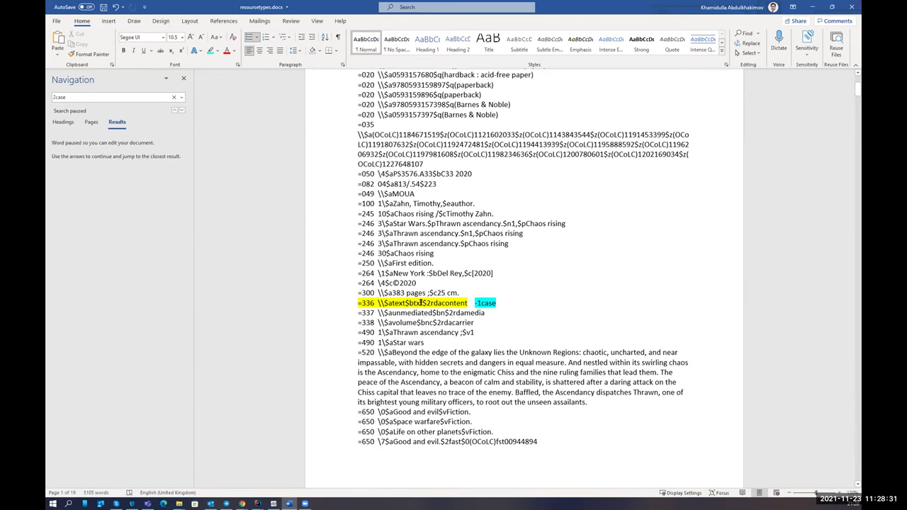
{"action": "left_click_drag", "start_coordinate": [423, 303], "coordinate": [406, 303]}
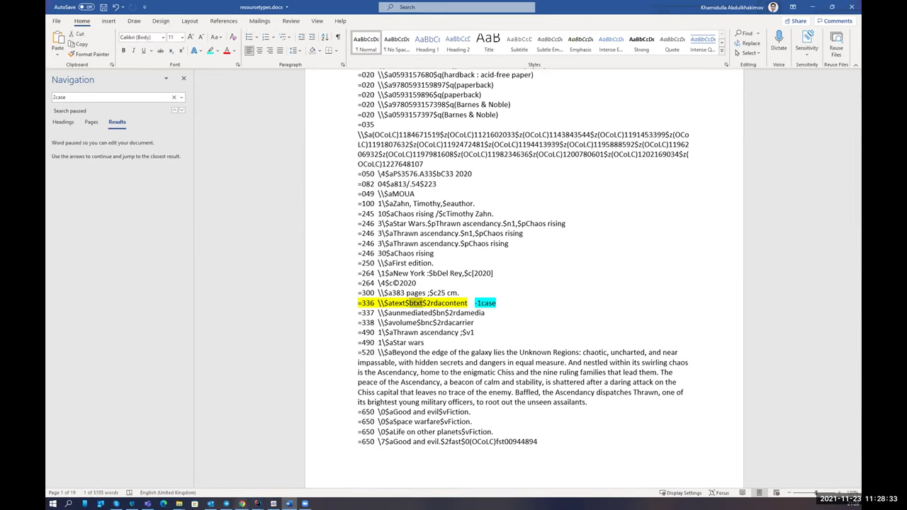
Step: Switch to bugfest-juniper in Chrome and check the resource type term and code of the Chaos rising instance
{"action": "mouse_move", "coordinate": [242, 504]}
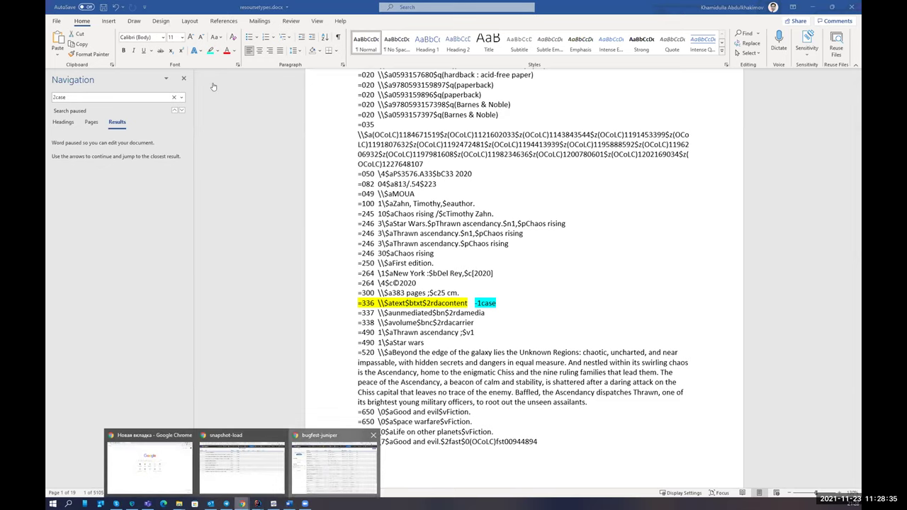
{"action": "left_click", "coordinate": [333, 464]}
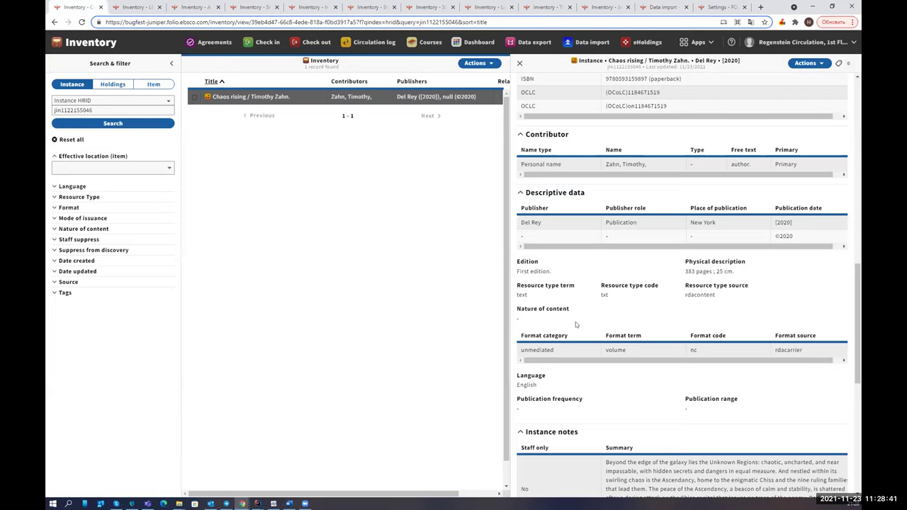
{"action": "scroll", "coordinate": [637, 315], "scroll_direction": "down", "scroll_amount": 1}
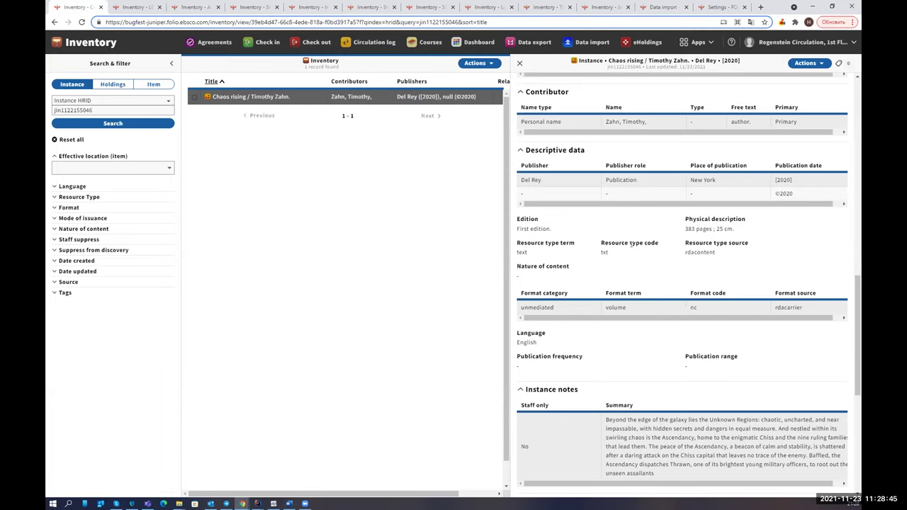
{"action": "double_click", "coordinate": [522, 252]}
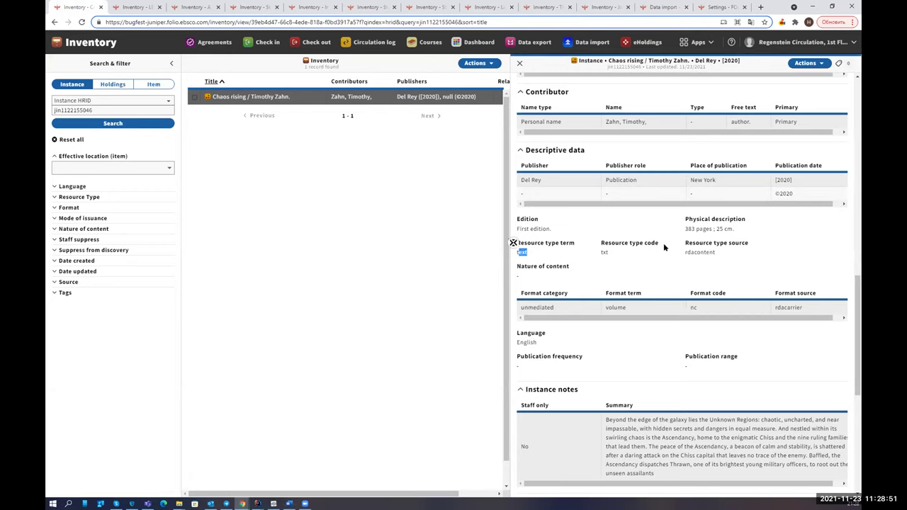
Step: Switch to the snapshot-load window and check the resource type term of the Chaos rising instance there
{"action": "left_click", "coordinate": [242, 503]}
{"action": "left_click", "coordinate": [242, 461]}
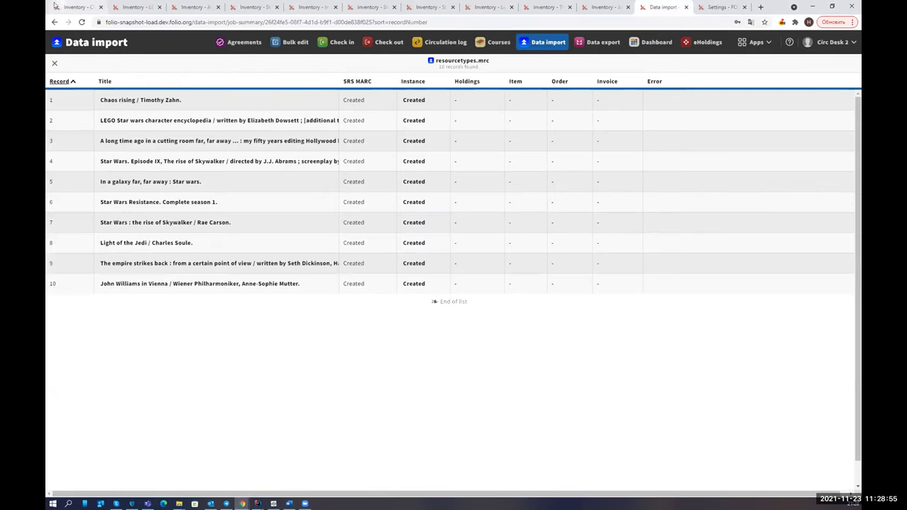
{"action": "left_click", "coordinate": [78, 7]}
{"action": "mouse_move", "coordinate": [538, 321]}
{"action": "left_mouse_down"}
{"action": "mouse_move", "coordinate": [638, 64]}
{"action": "mouse_move", "coordinate": [534, 321]}
{"action": "left_mouse_up"}
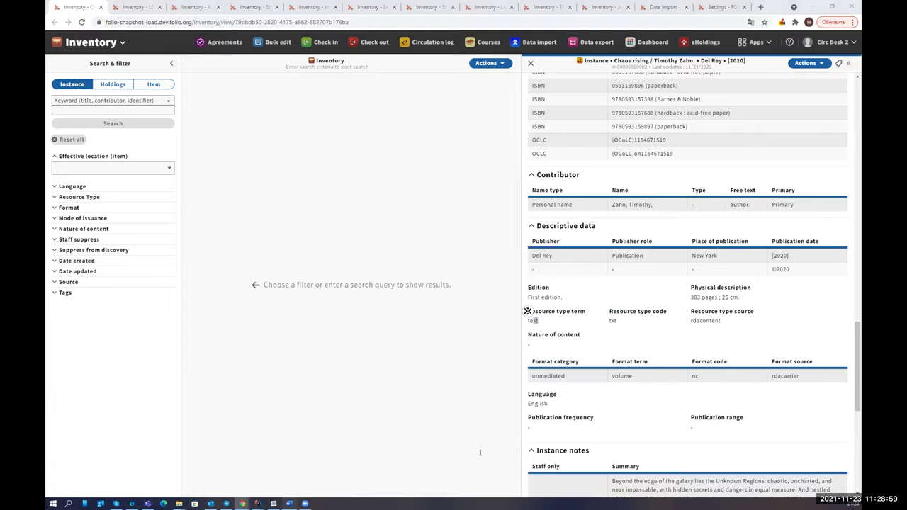
Step: Return to Word and find the highlighted 336 fields marked 2case in the LEGO Star wars character encyclopedia record
{"action": "left_click", "coordinate": [289, 503]}
{"action": "scroll", "coordinate": [511, 322], "scroll_direction": "down", "scroll_amount": 2}
{"action": "scroll", "coordinate": [511, 322], "scroll_direction": "down", "scroll_amount": 10}
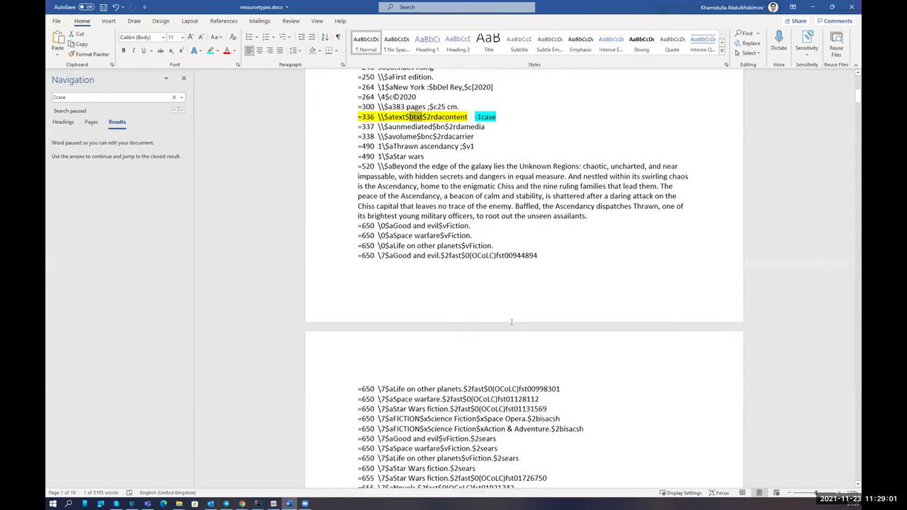
{"action": "scroll", "coordinate": [511, 322], "scroll_direction": "down", "scroll_amount": 6}
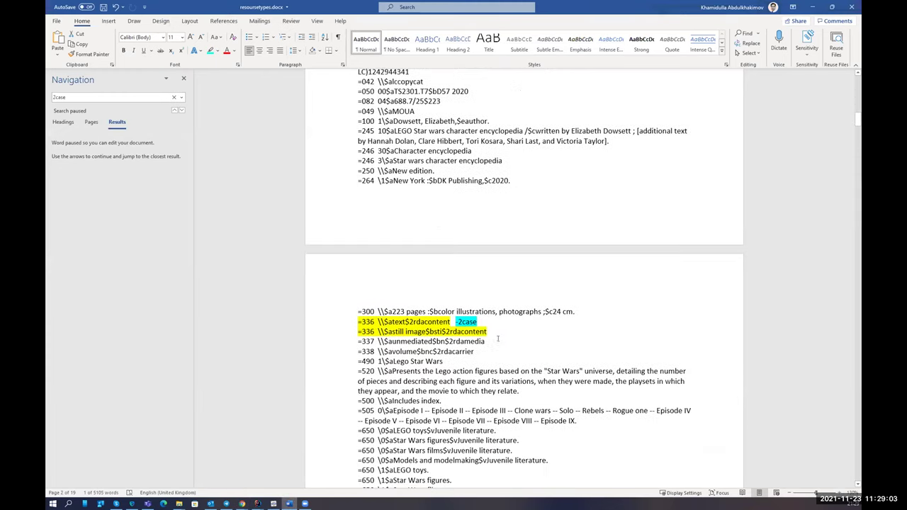
{"action": "left_click", "coordinate": [850, 459]}
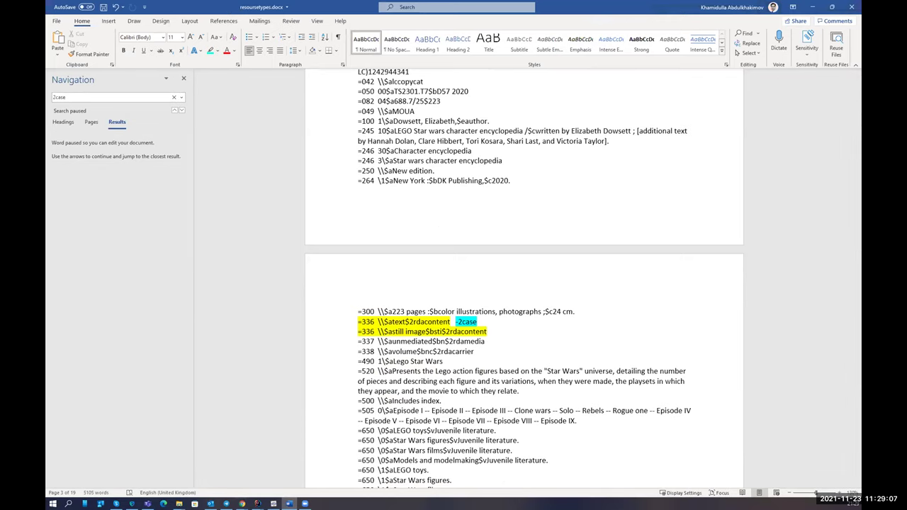
Step: Switch to bugfest-juniper in Chrome and check the resource type term and code of the LEGO Star wars character encyclopedia instance
{"action": "mouse_move", "coordinate": [241, 504]}
{"action": "left_click", "coordinate": [339, 462]}
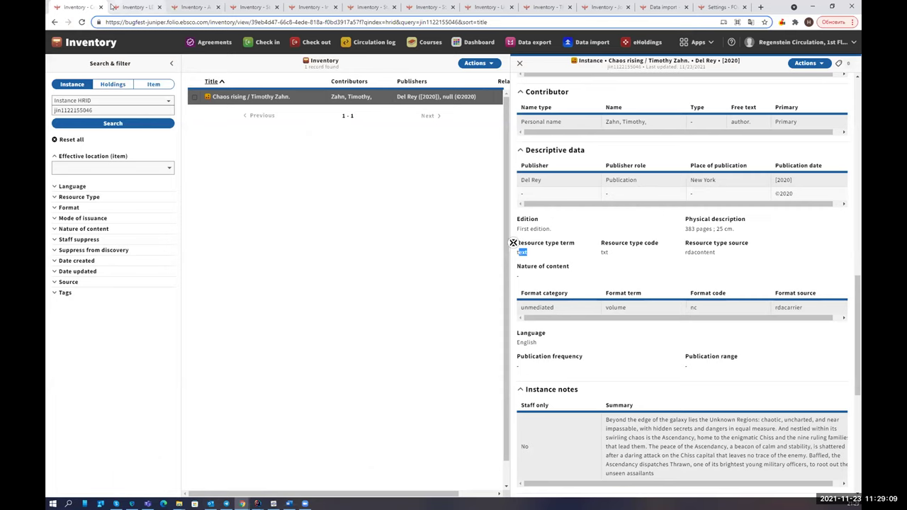
{"action": "left_click", "coordinate": [139, 8]}
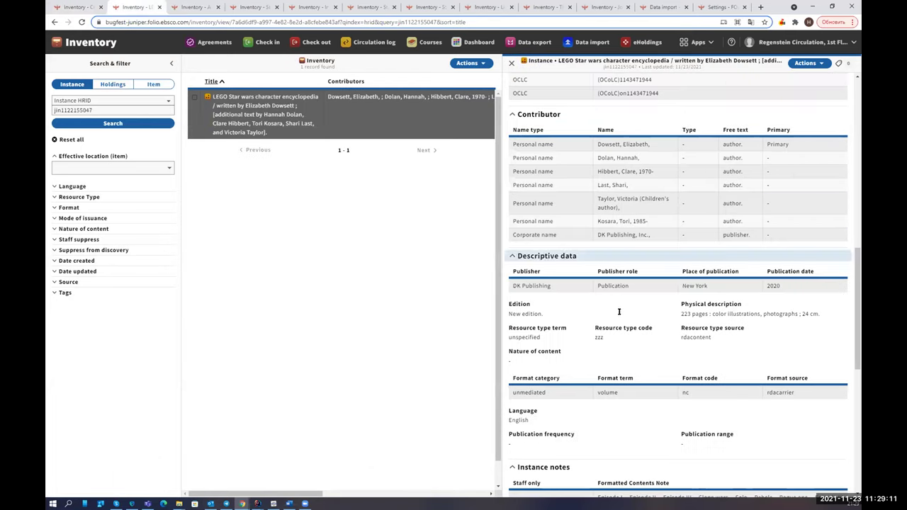
{"action": "scroll", "coordinate": [576, 286], "scroll_direction": "down", "scroll_amount": 1}
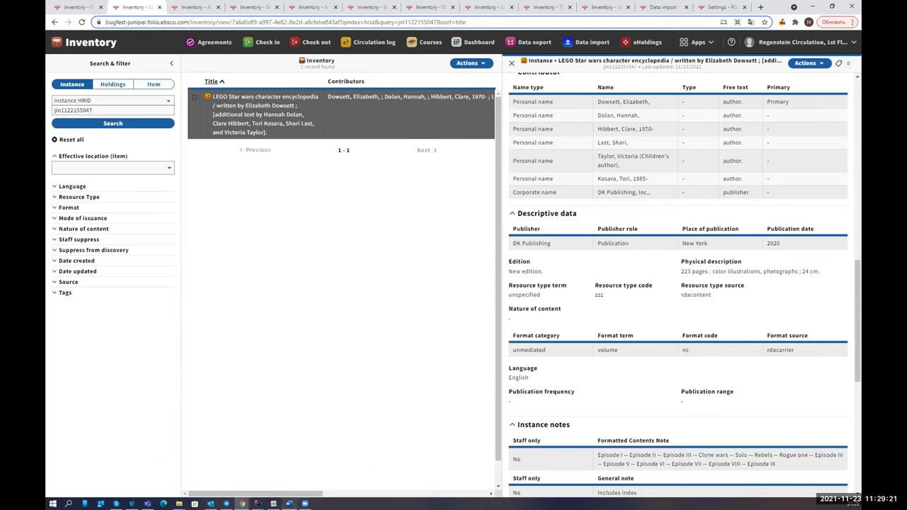
Step: Switch to the snapshot-load window and check the resource type fields of the LEGO Star wars character encyclopedia instance for comparison
{"action": "key", "text": "alt+Tab"}
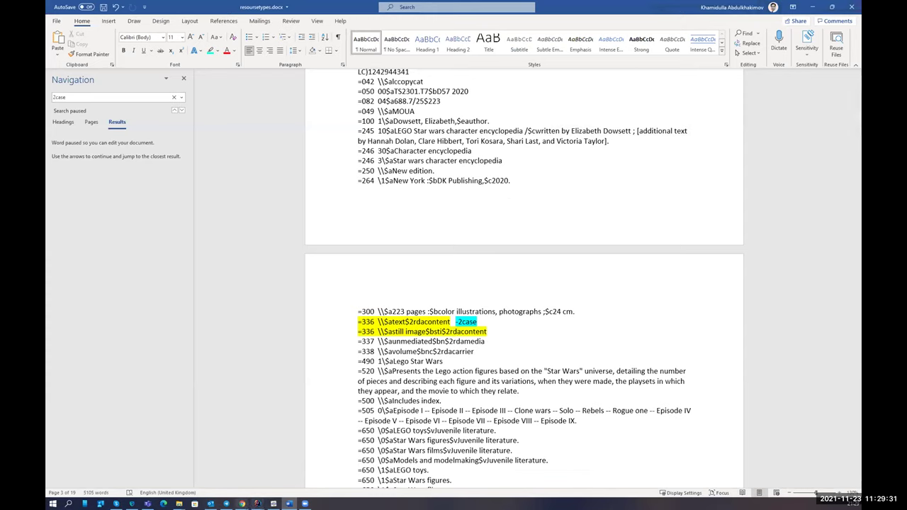
{"action": "mouse_move", "coordinate": [242, 503]}
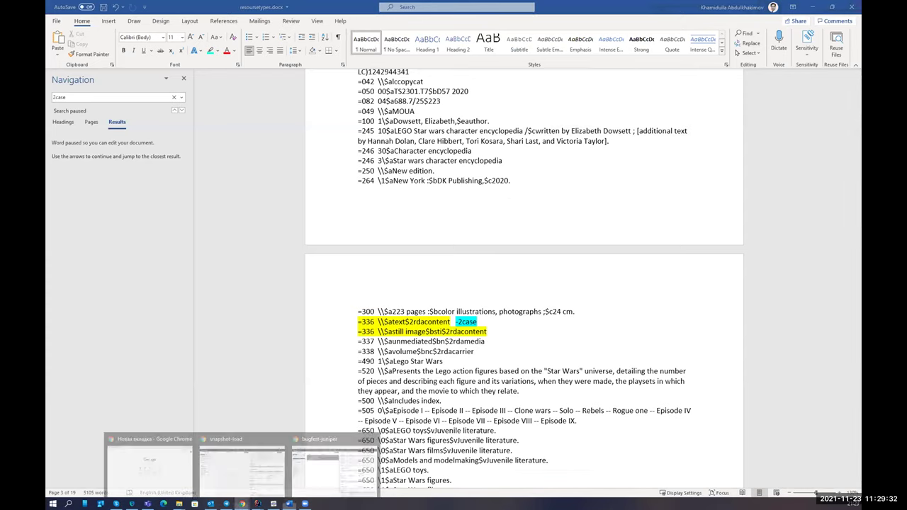
{"action": "left_click", "coordinate": [259, 479]}
{"action": "left_click", "coordinate": [552, 324]}
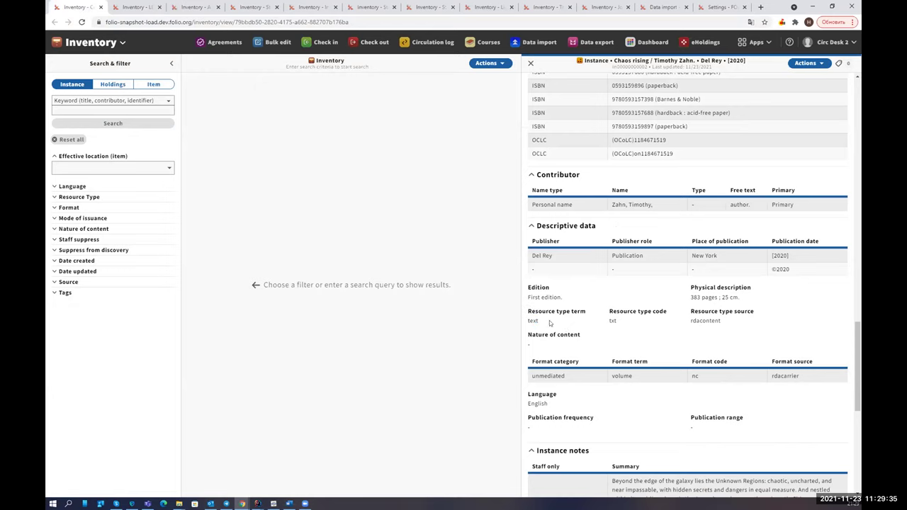
{"action": "left_click", "coordinate": [135, 7]}
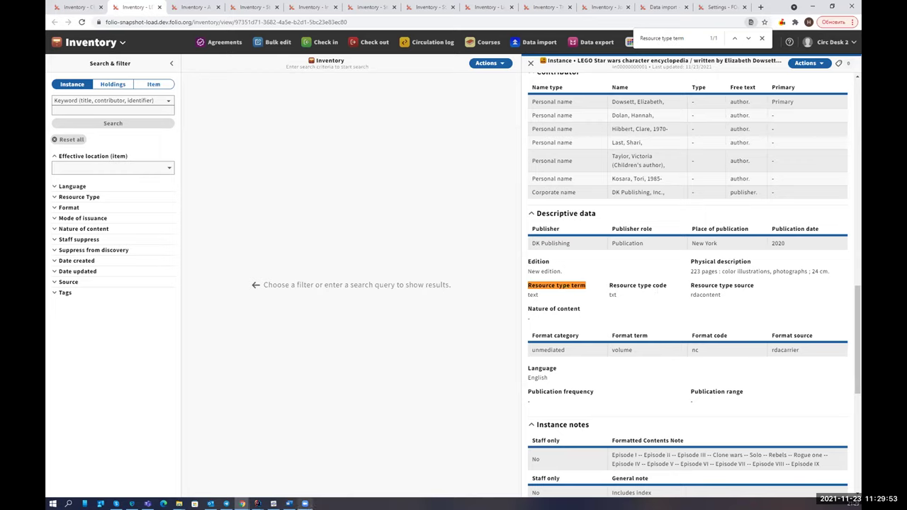
Step: Return to Word and review the three 336 resource type mapping rules at the end of the document
{"action": "key", "text": "alt+Tab"}
{"action": "scroll", "coordinate": [859, 310], "scroll_direction": "down", "scroll_amount": 10}
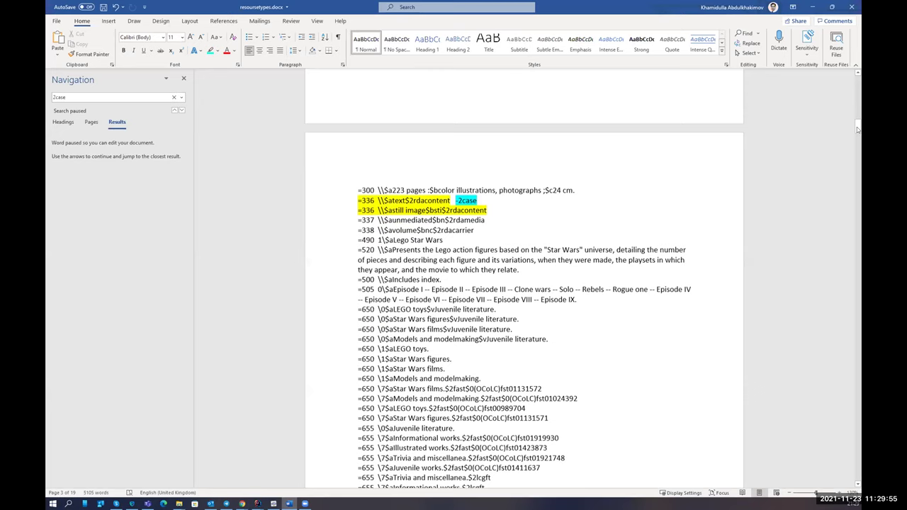
{"action": "left_click_drag", "start_coordinate": [845, 470], "coordinate": [847, 472]}
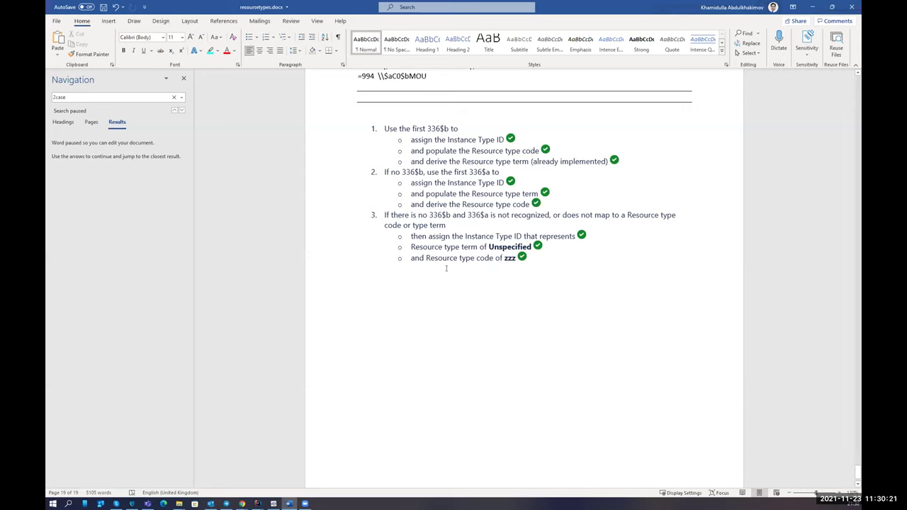
Step: Return to the Word document and find the highlighted 336 field marked 3case in the John Williams in Vienna record
{"action": "mouse_move", "coordinate": [242, 503]}
{"action": "left_click", "coordinate": [304, 471]}
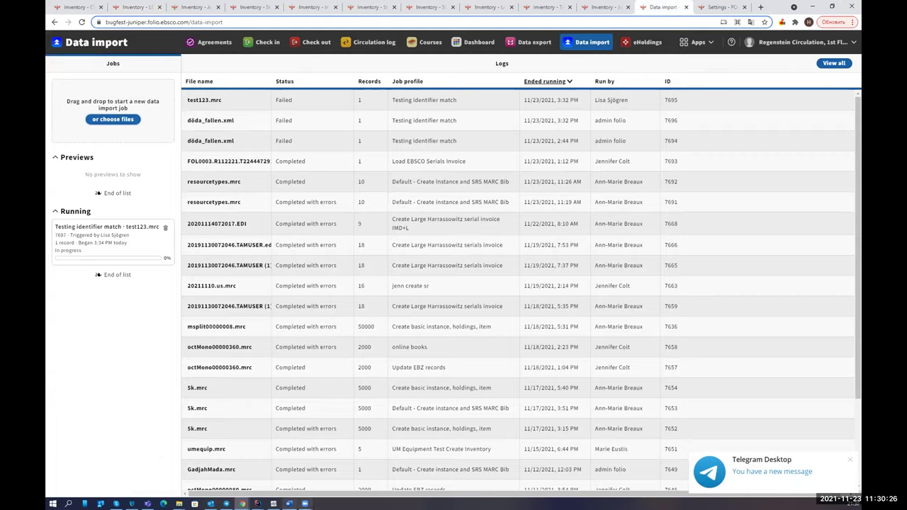
{"action": "left_click", "coordinate": [289, 503]}
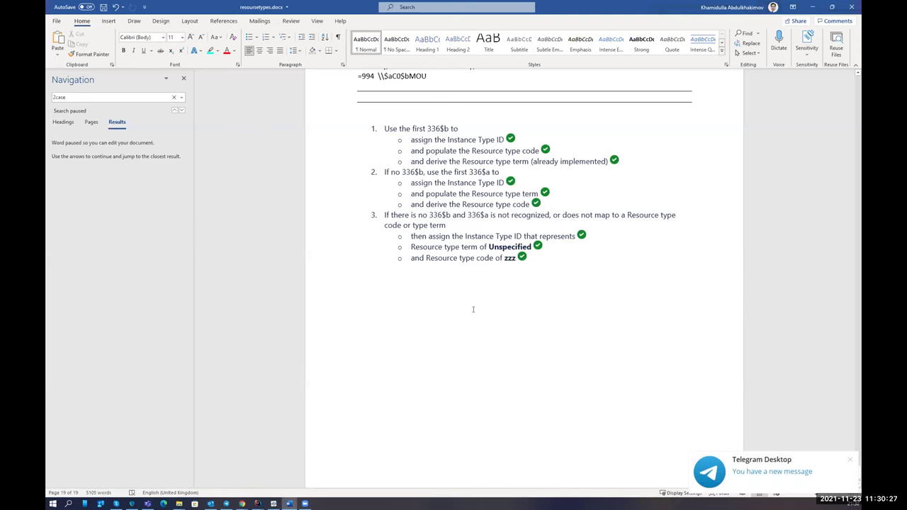
{"action": "scroll", "coordinate": [473, 308], "scroll_direction": "up", "scroll_amount": 10}
{"action": "scroll", "coordinate": [473, 309], "scroll_direction": "up", "scroll_amount": 9}
{"action": "scroll", "coordinate": [424, 278], "scroll_direction": "up", "scroll_amount": 3}
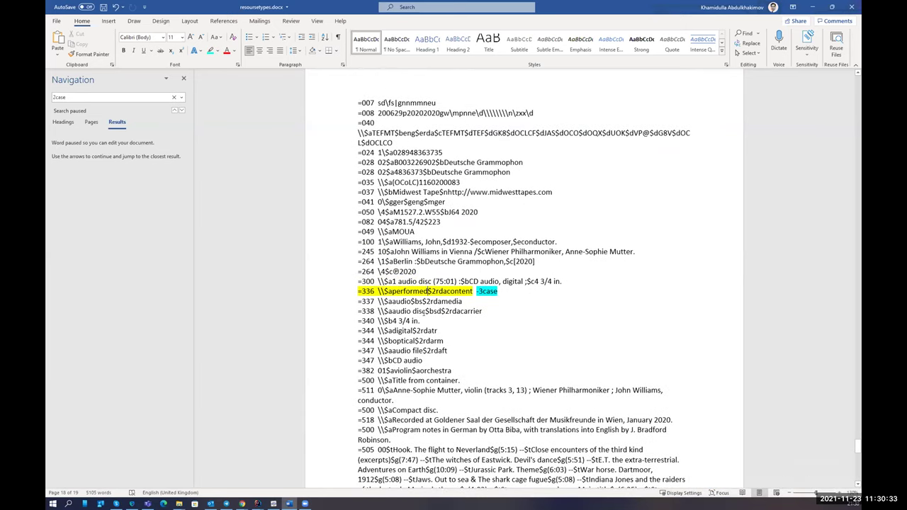
Step: Switch to the bugfest-juniper resource types settings in Chrome and search the list for "performed"
{"action": "left_click", "coordinate": [241, 503]}
{"action": "left_click", "coordinate": [333, 466]}
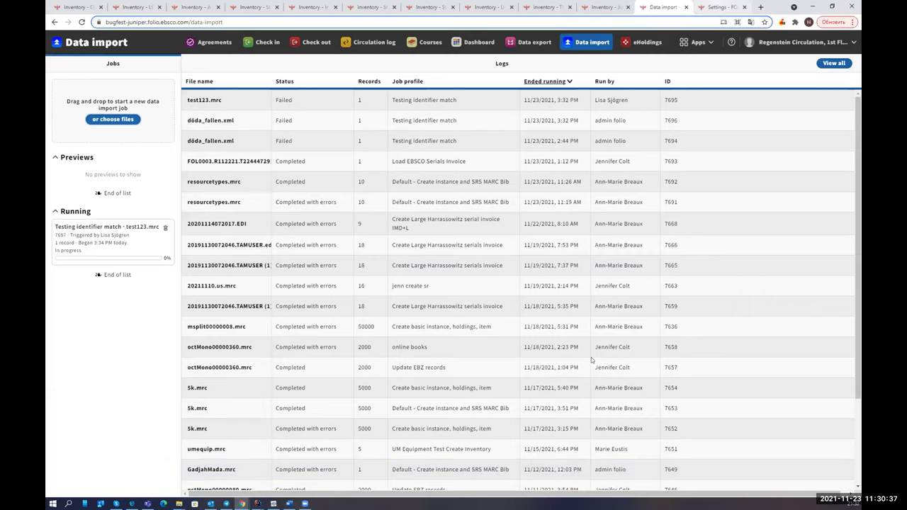
{"action": "left_click", "coordinate": [717, 7]}
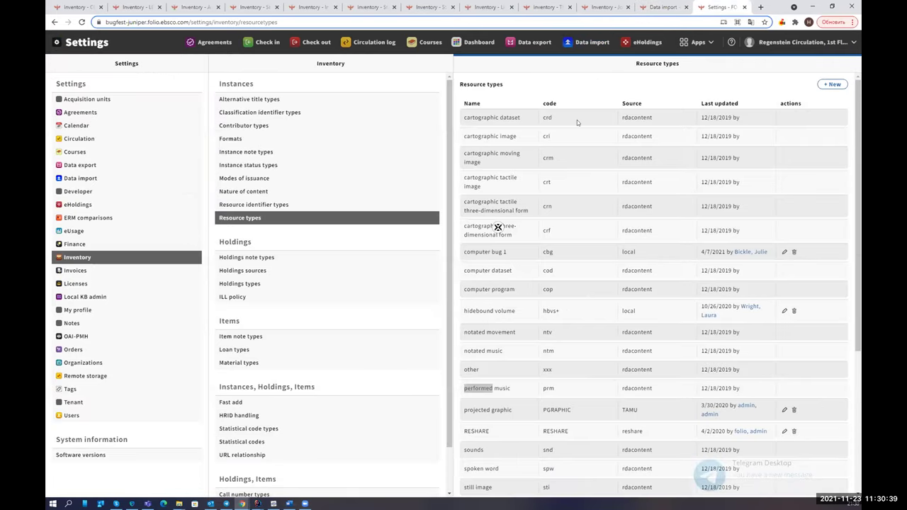
{"action": "left_click", "coordinate": [847, 459]}
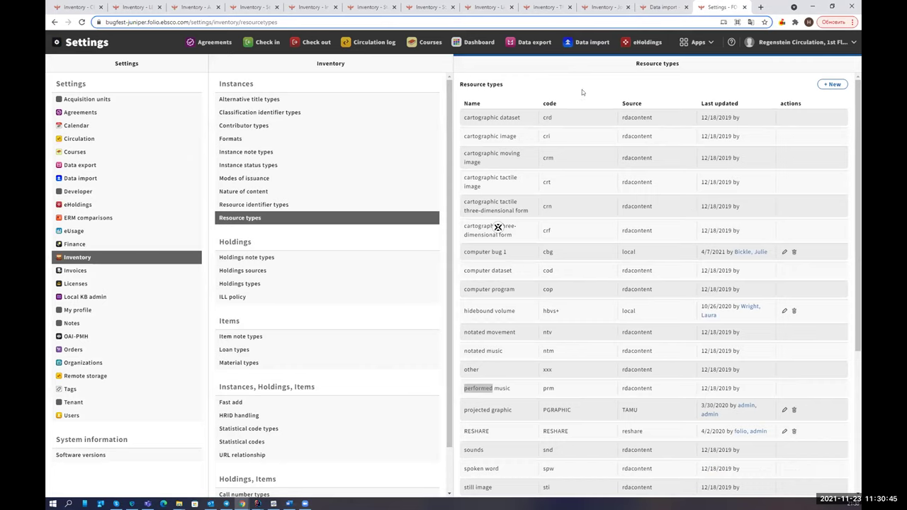
{"action": "key", "text": "ctrl+f"}
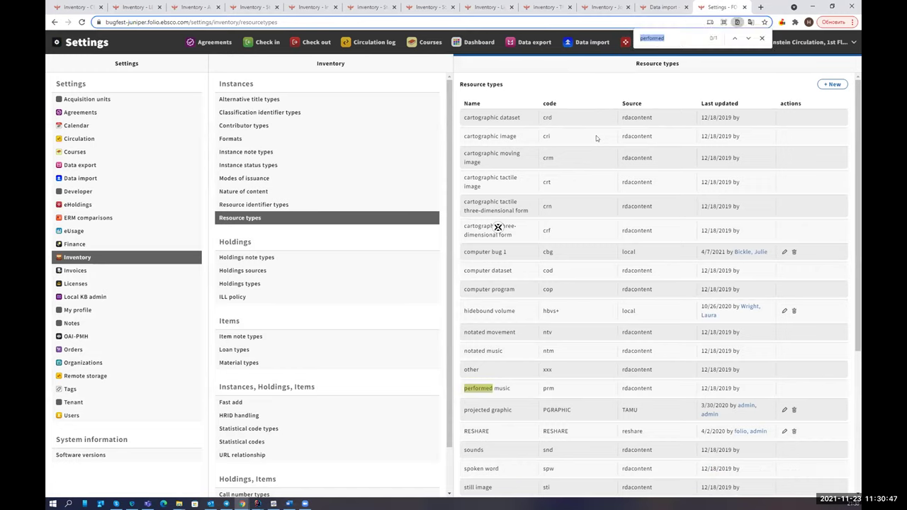
{"action": "key", "text": "BackSpace"}
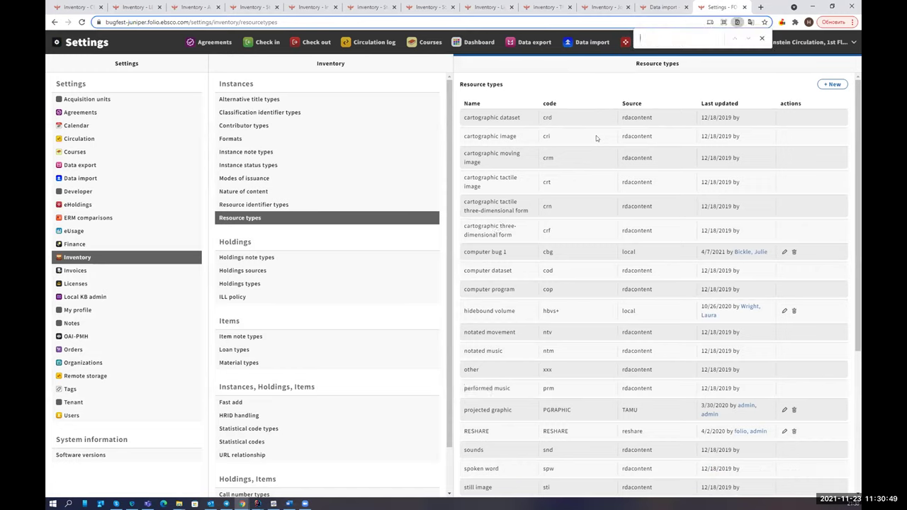
{"action": "type", "text": "performed"}
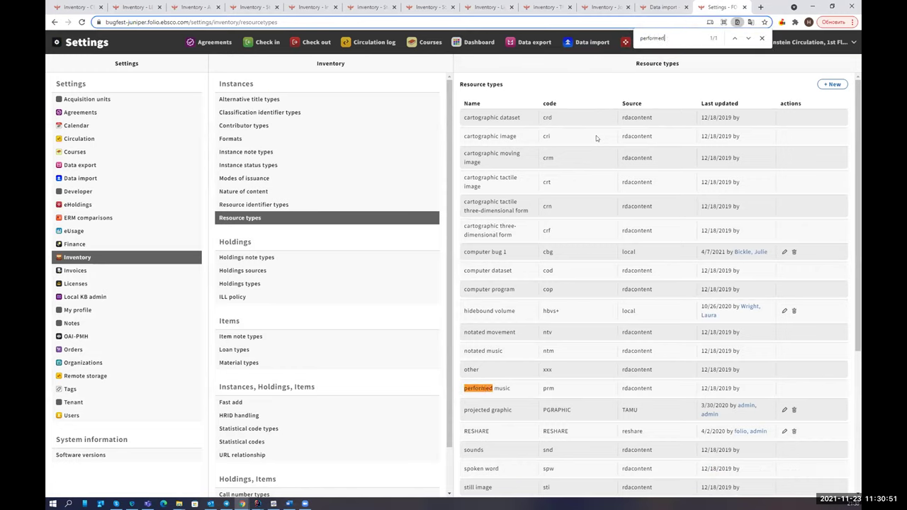
{"action": "scroll", "coordinate": [326, 284], "scroll_direction": "down", "scroll_amount": 1}
{"action": "scroll", "coordinate": [503, 412], "scroll_direction": "down", "scroll_amount": 5}
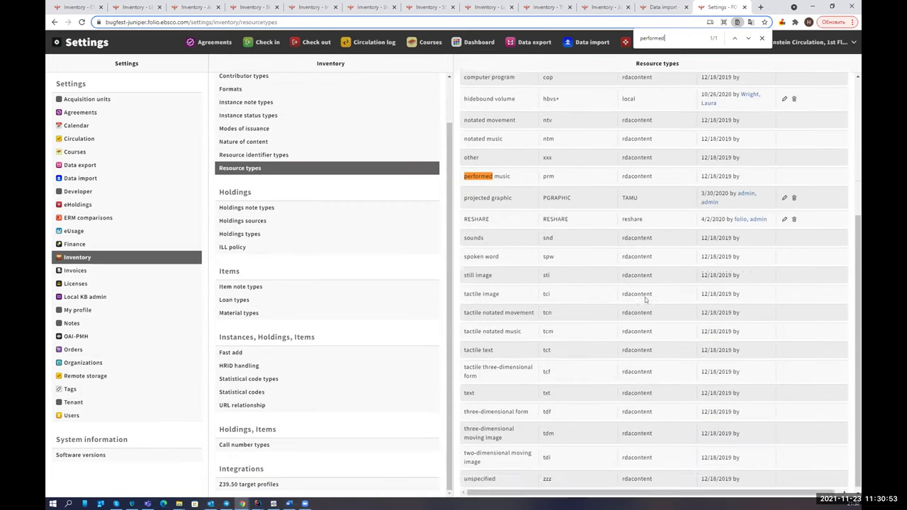
{"action": "scroll", "coordinate": [649, 305], "scroll_direction": "up", "scroll_amount": 5}
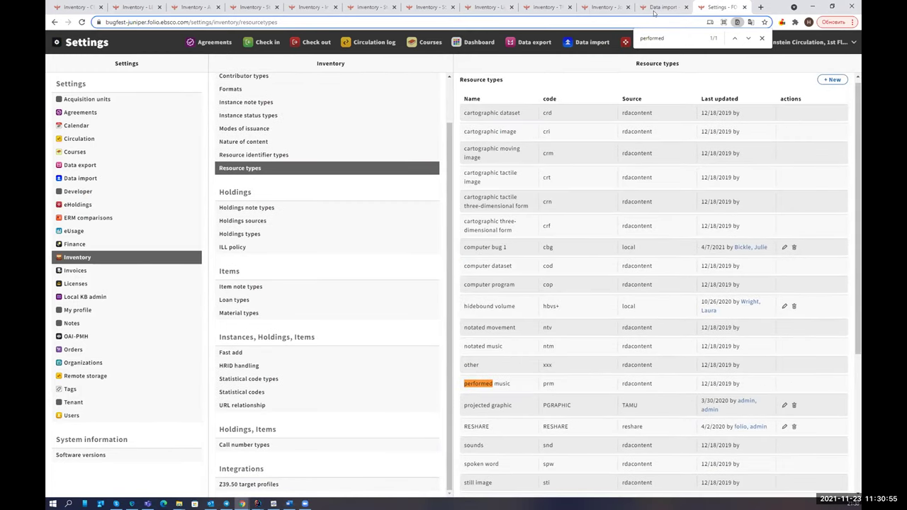
Step: Check the resource type term and code of the John Williams in Vienna instance in bugfest-juniper
{"action": "left_click", "coordinate": [672, 10]}
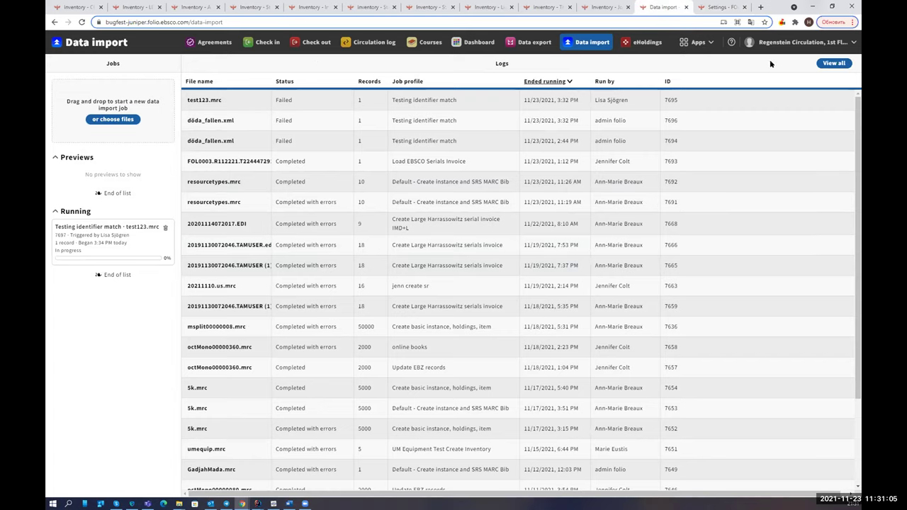
{"action": "left_click", "coordinate": [241, 503]}
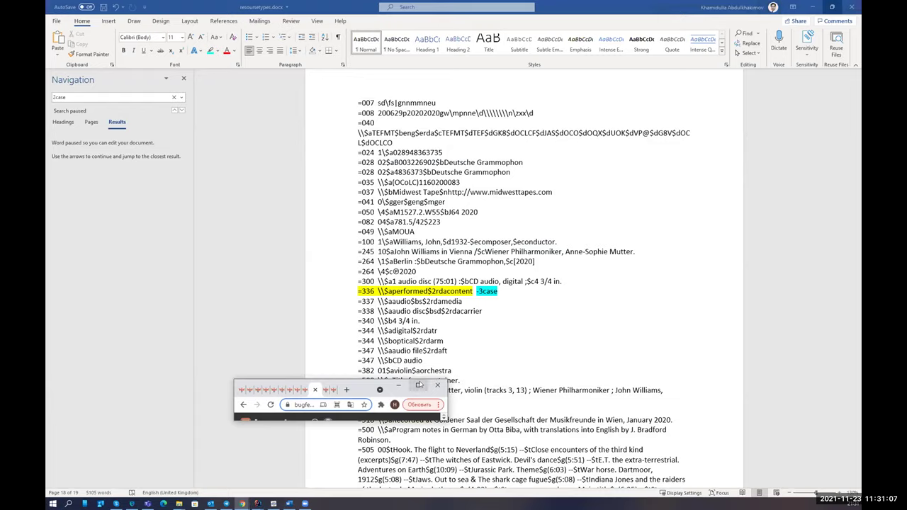
{"action": "left_click", "coordinate": [417, 385]}
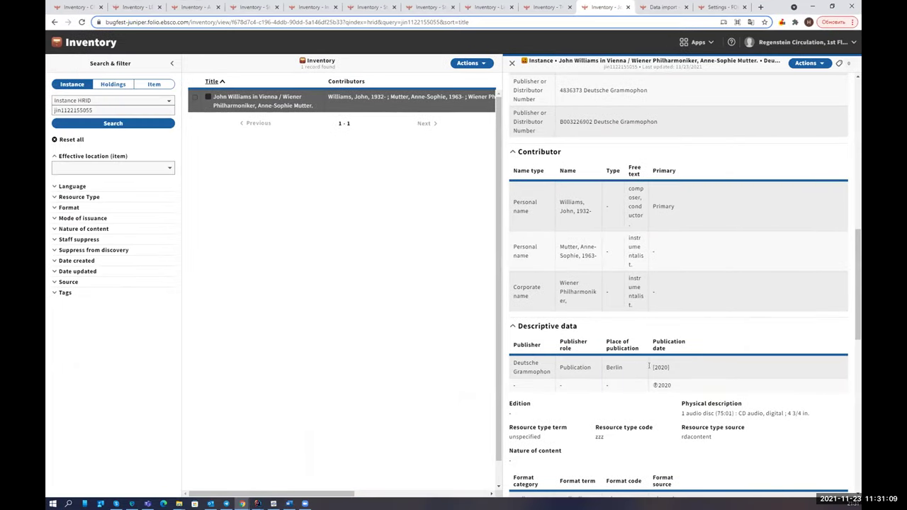
{"action": "scroll", "coordinate": [627, 337], "scroll_direction": "down", "scroll_amount": 5}
{"action": "scroll", "coordinate": [627, 337], "scroll_direction": "down", "scroll_amount": 3}
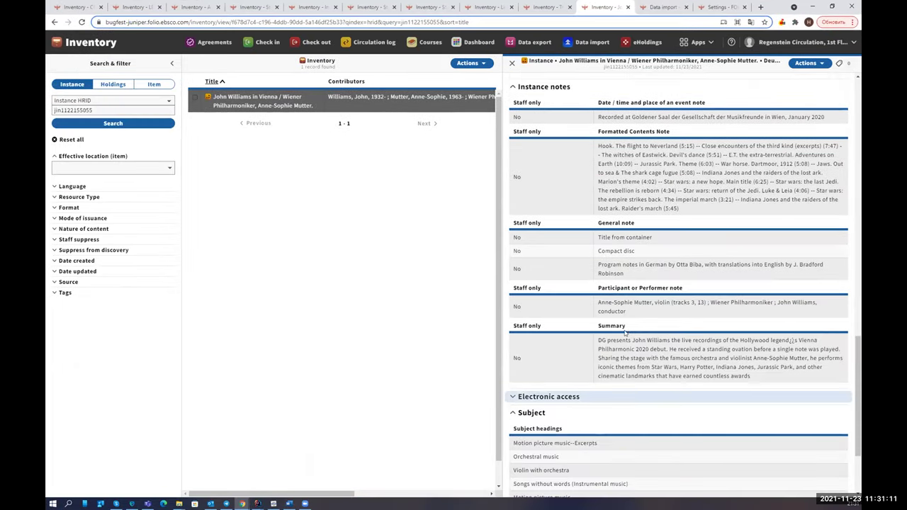
{"action": "scroll", "coordinate": [617, 326], "scroll_direction": "up", "scroll_amount": 3}
{"action": "scroll", "coordinate": [606, 311], "scroll_direction": "down", "scroll_amount": 1}
{"action": "scroll", "coordinate": [598, 303], "scroll_direction": "up", "scroll_amount": 2}
{"action": "scroll", "coordinate": [595, 297], "scroll_direction": "up", "scroll_amount": 2}
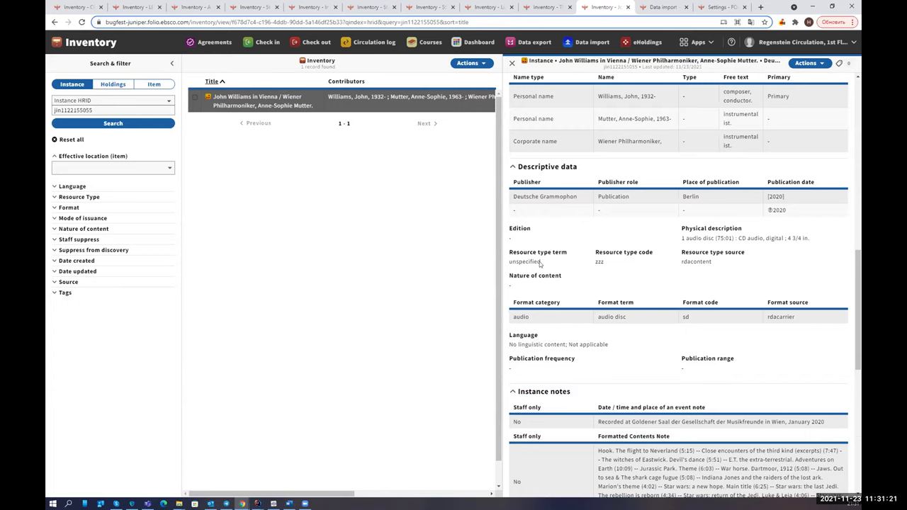
Step: Switch to the snapshot-load window and check the resource type fields of the John Williams in Vienna instance for comparison
{"action": "mouse_move", "coordinate": [241, 503]}
{"action": "left_click", "coordinate": [243, 462]}
{"action": "left_click", "coordinate": [665, 7]}
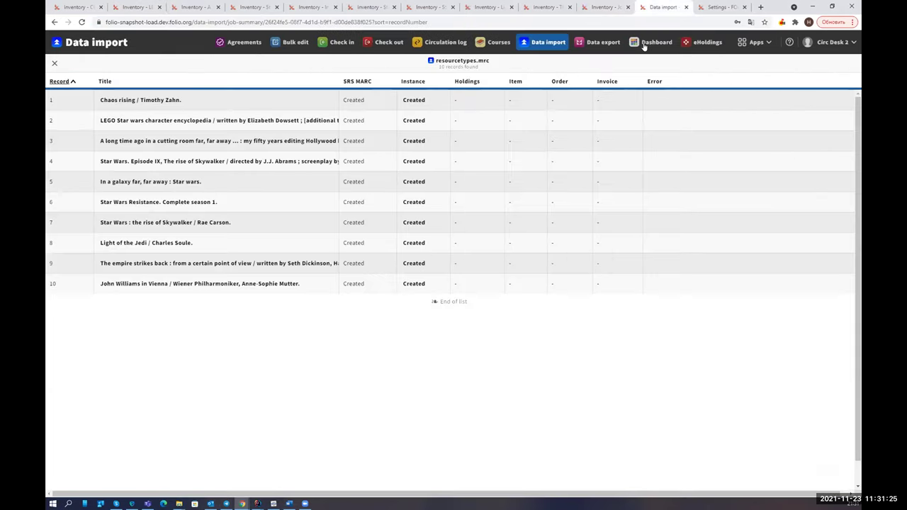
{"action": "left_click", "coordinate": [832, 8]}
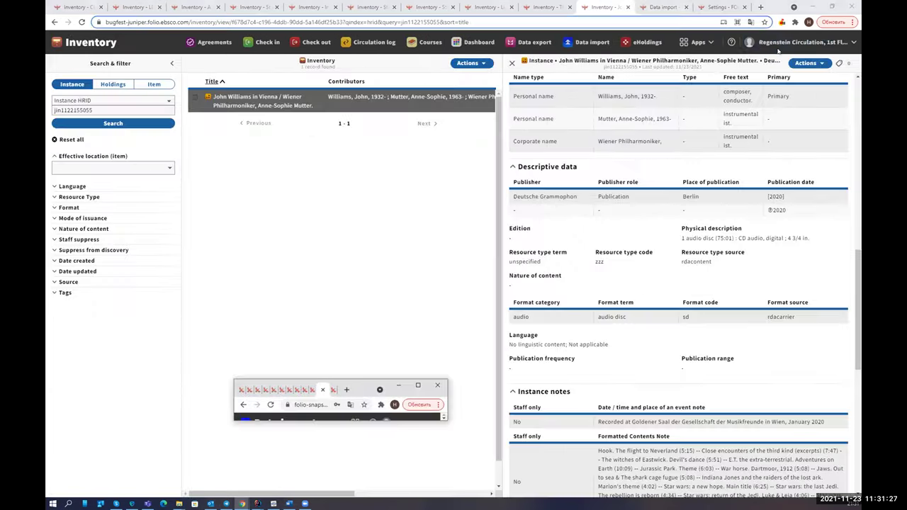
{"action": "left_click", "coordinate": [418, 385]}
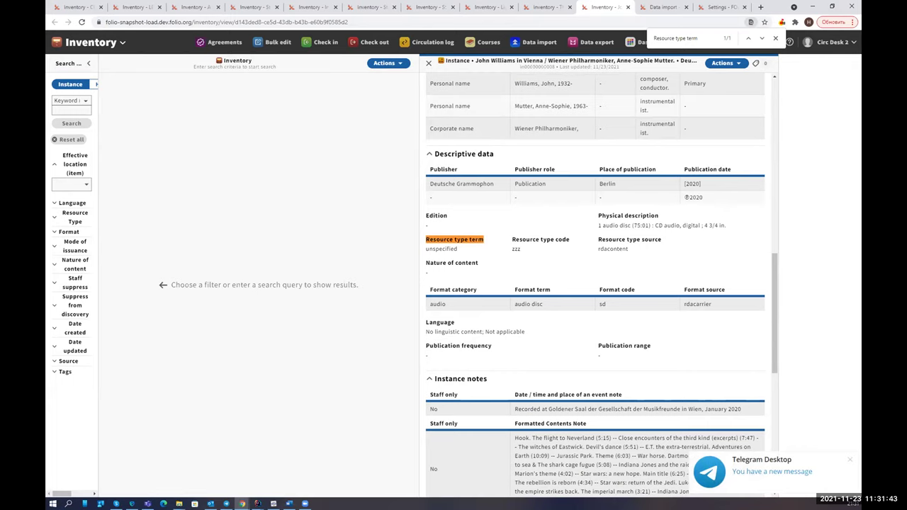
{"action": "left_click", "coordinate": [117, 503]}
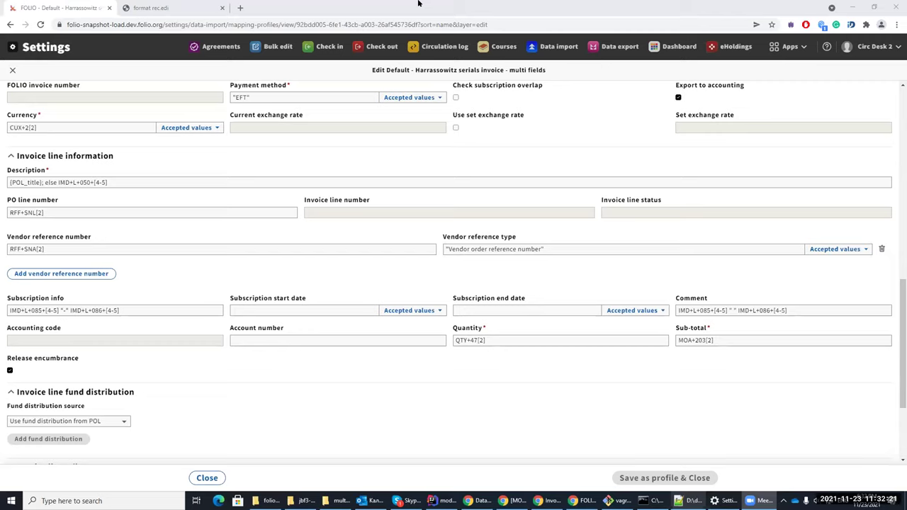
Step: Examine the Subscription info mapping under Invoice line information in the Harrassowitz serials invoice multi fields profile
{"action": "left_click", "coordinate": [633, 264]}
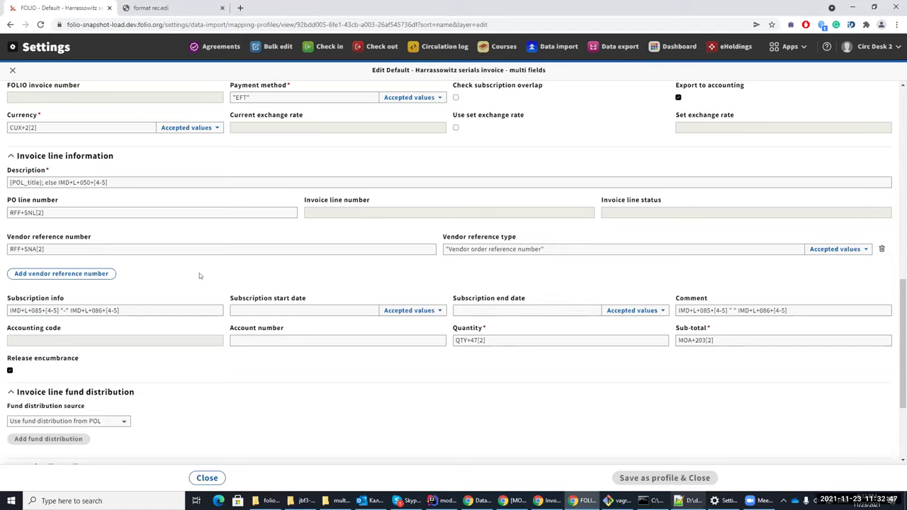
{"action": "left_click_drag", "start_coordinate": [10, 310], "coordinate": [224, 288]}
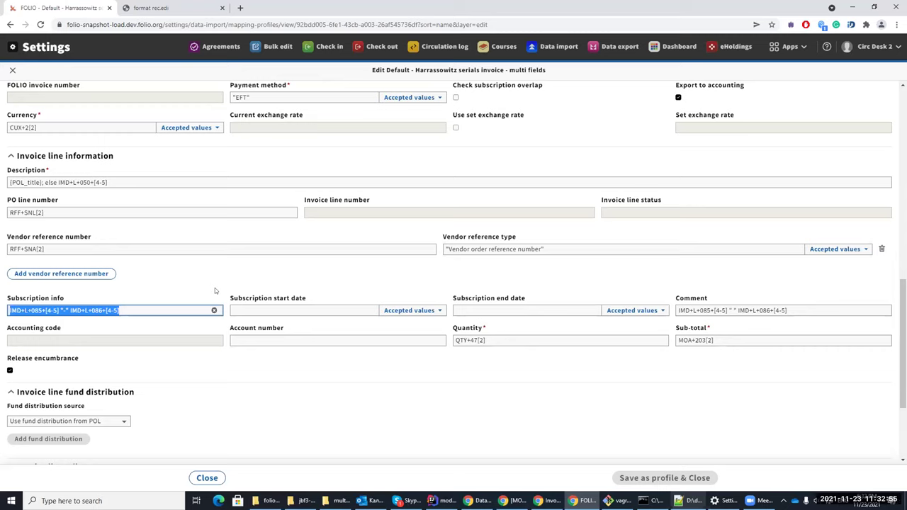
{"action": "left_click", "coordinate": [157, 245]}
{"action": "left_click", "coordinate": [175, 266]}
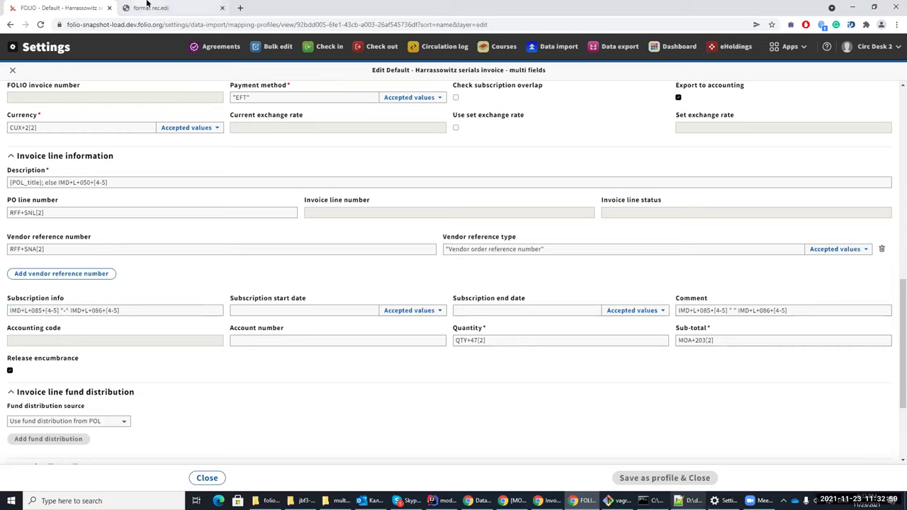
Step: Inspect the IMD+L+085 and IMD+L+086 segments of the first invoice line in format rec.edi
{"action": "left_click", "coordinate": [148, 7]}
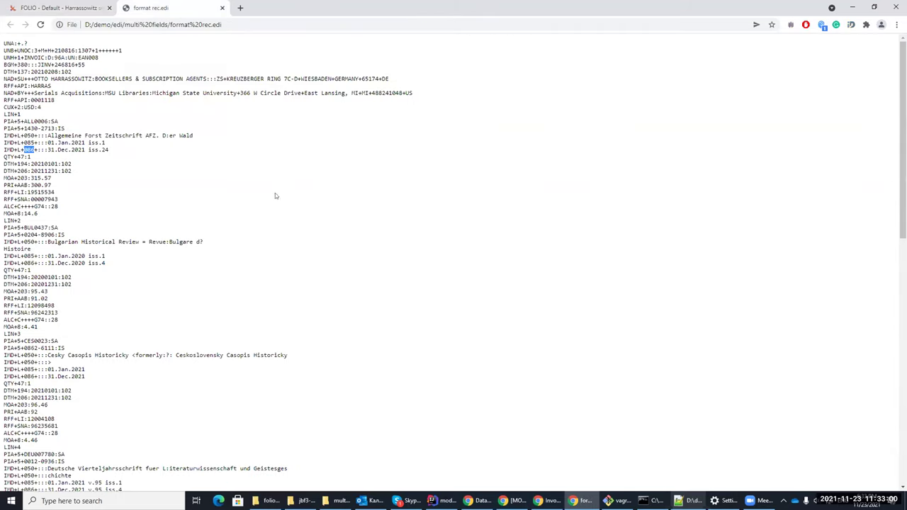
{"action": "left_click", "coordinate": [199, 140]}
{"action": "left_click_drag", "start_coordinate": [60, 143], "coordinate": [115, 151]}
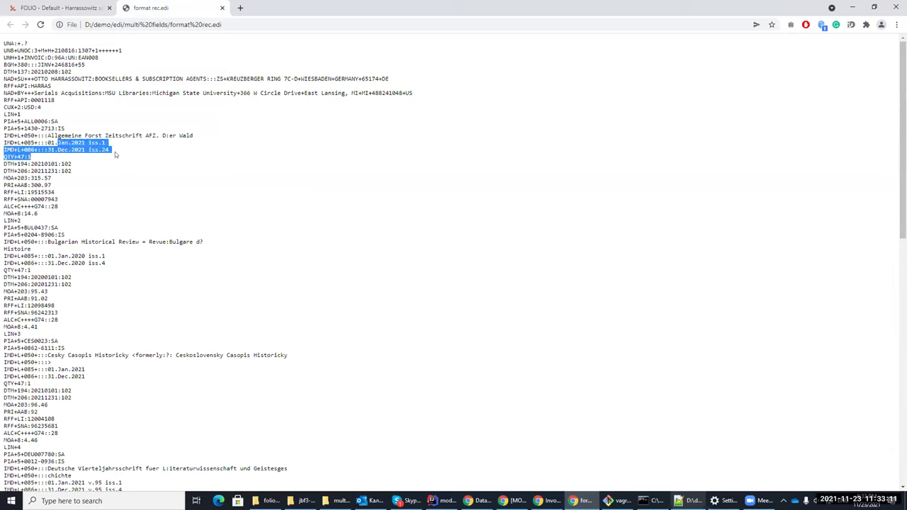
{"action": "left_click", "coordinate": [70, 150]}
{"action": "double_click", "coordinate": [12, 142]}
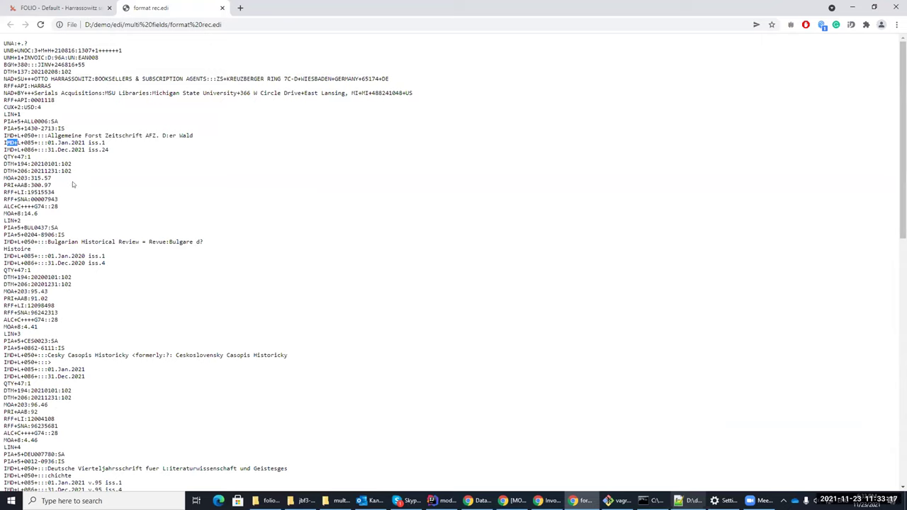
{"action": "left_click", "coordinate": [24, 145]}
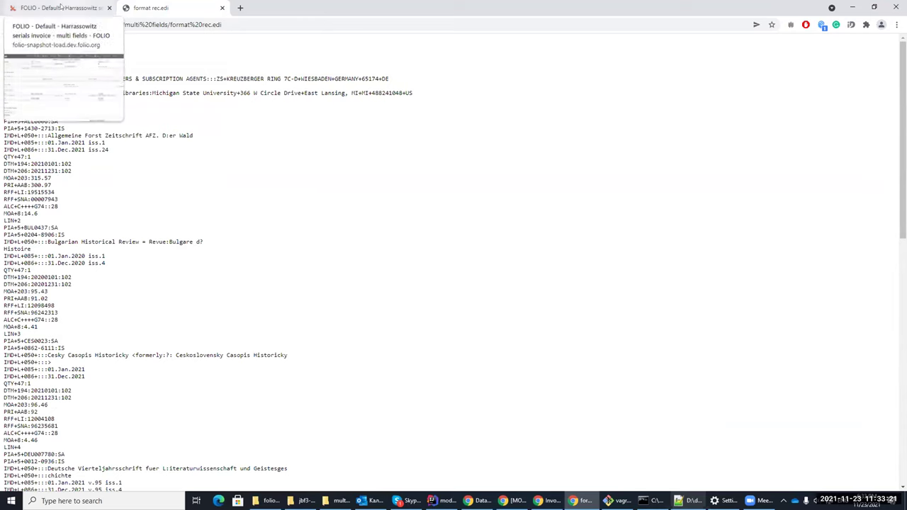
Step: Return to the mapping profile and compare the separators used in the Subscription info and Comment mappings
{"action": "key", "text": "ctrl+shift+Tab"}
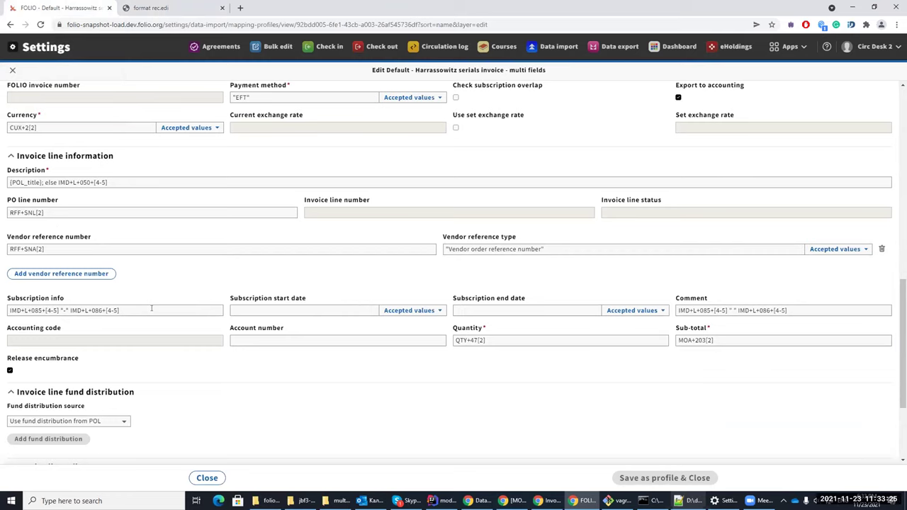
{"action": "left_click", "coordinate": [117, 297]}
{"action": "left_click", "coordinate": [62, 311]}
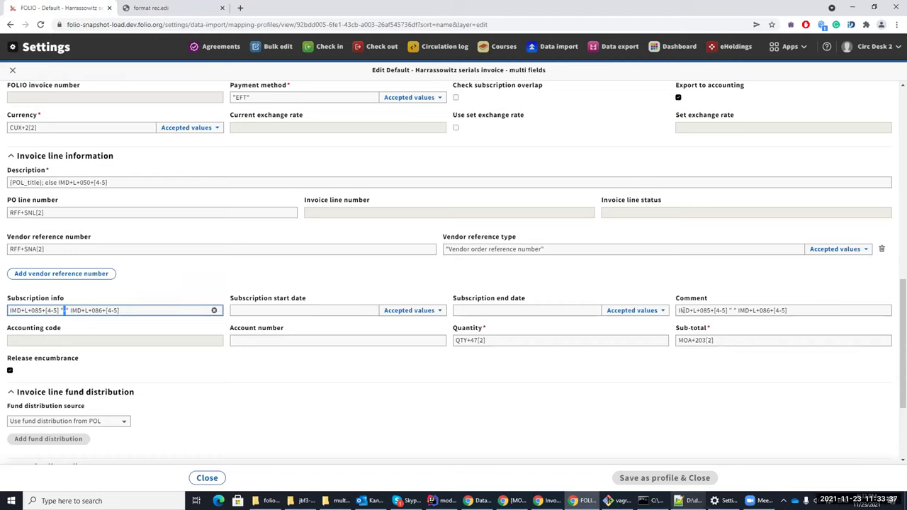
{"action": "triple_click", "coordinate": [682, 310]}
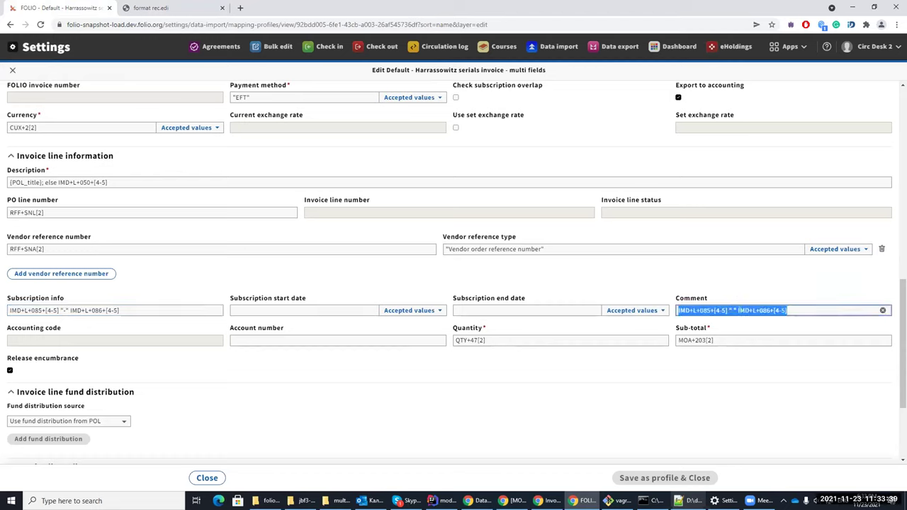
{"action": "left_click", "coordinate": [733, 310]}
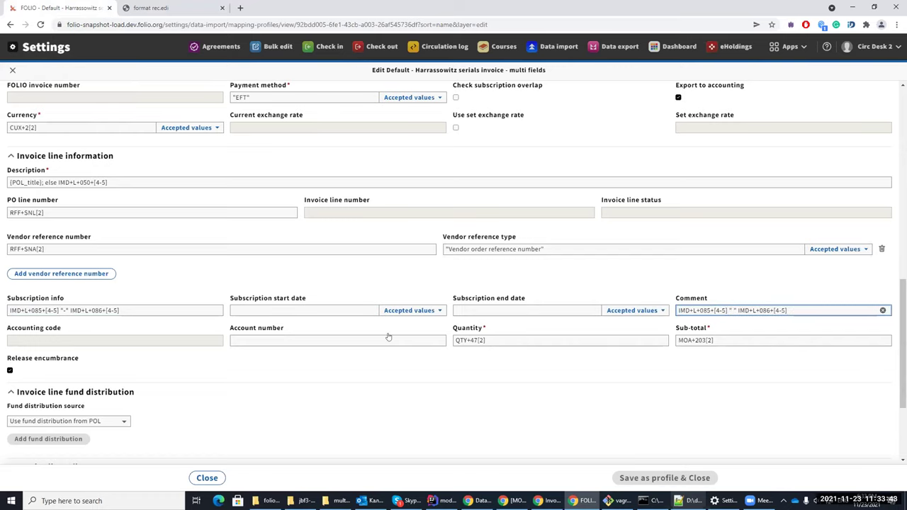
Step: Review the Note field mapping under Invoice information and go to the Data import app
{"action": "scroll", "coordinate": [152, 241], "scroll_direction": "up", "scroll_amount": 3}
{"action": "scroll", "coordinate": [142, 243], "scroll_direction": "up", "scroll_amount": 1}
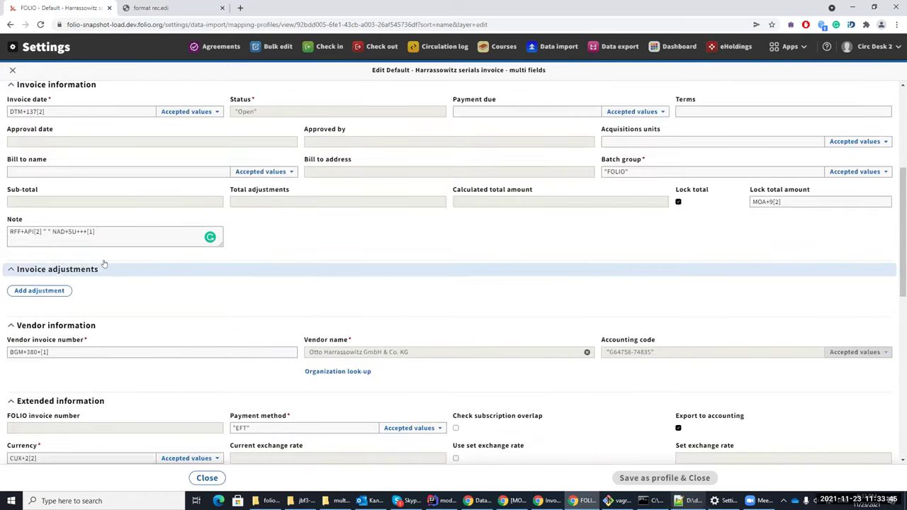
{"action": "left_click", "coordinate": [97, 243]}
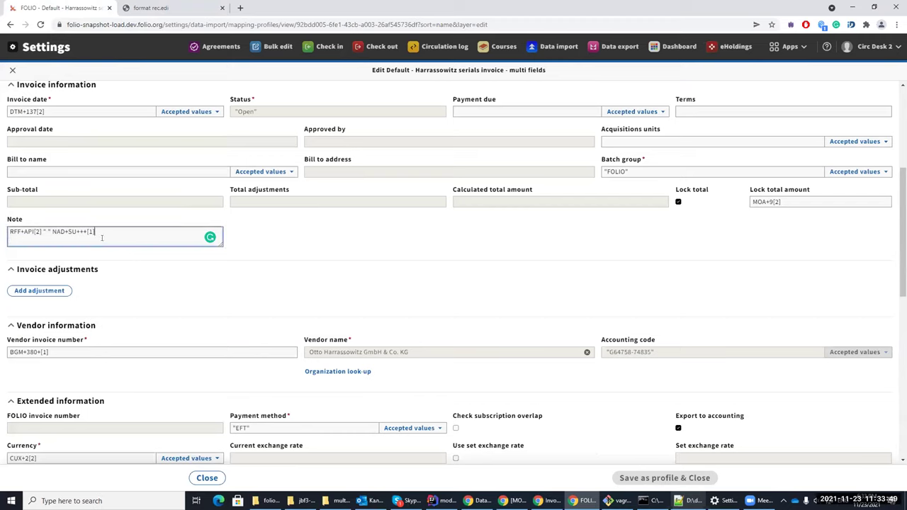
{"action": "scroll", "coordinate": [71, 269], "scroll_direction": "up", "scroll_amount": 1}
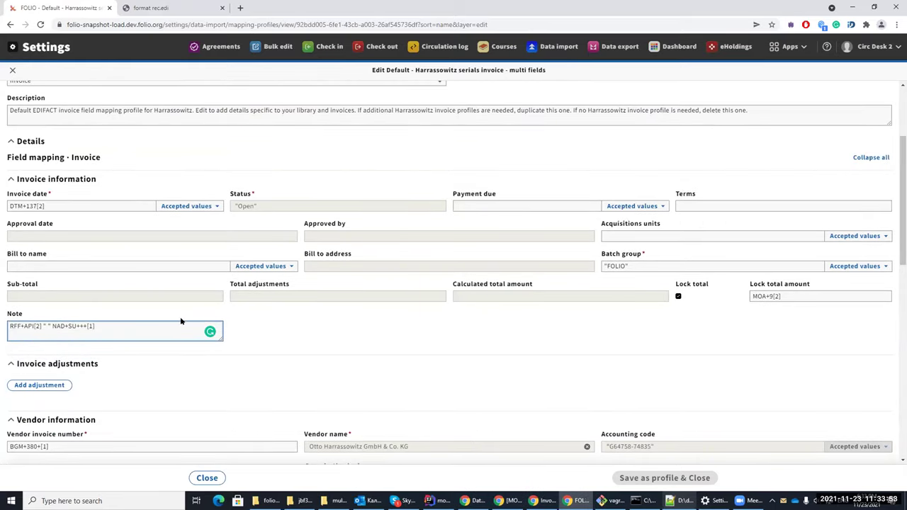
{"action": "scroll", "coordinate": [32, 326], "scroll_direction": "down", "scroll_amount": 1}
{"action": "left_click", "coordinate": [542, 51]}
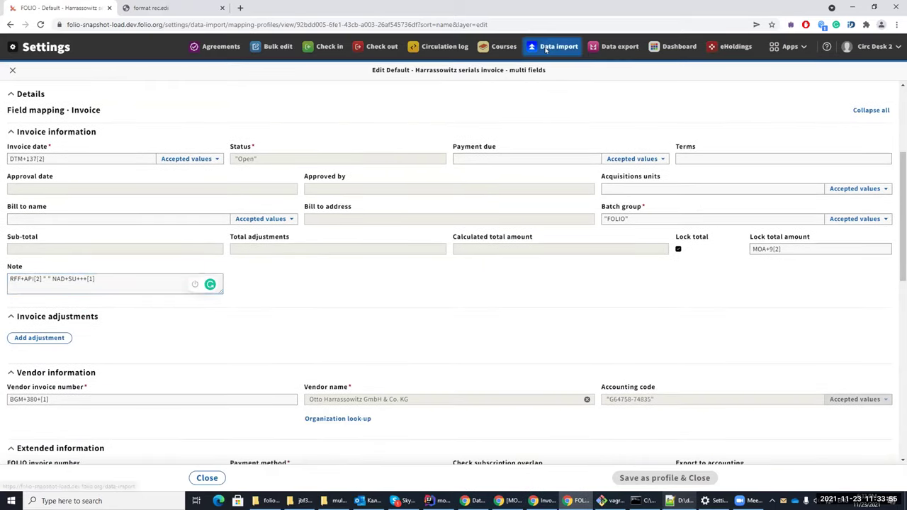
Step: Upload HarrasowitzSerial.edi to Data import and run it with the create invoice job profile
{"action": "left_click", "coordinate": [279, 9]}
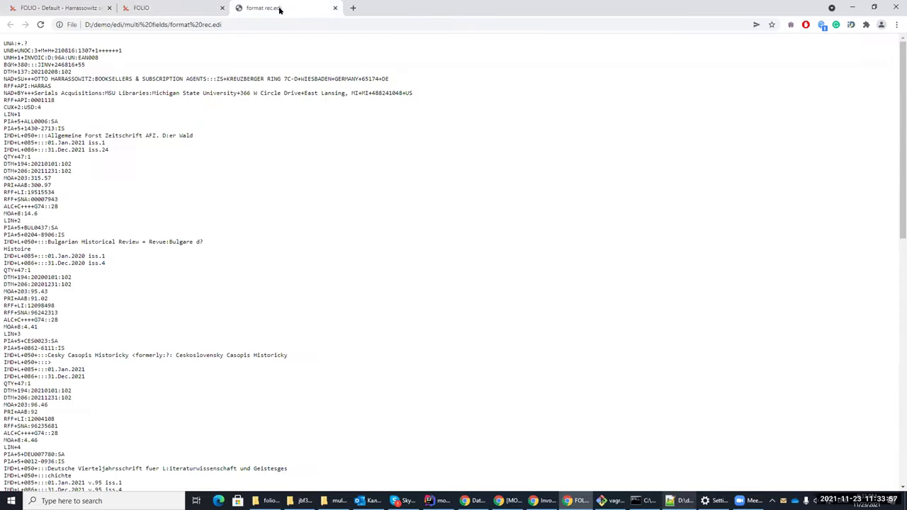
{"action": "key", "text": "ctrl+shift+Tab"}
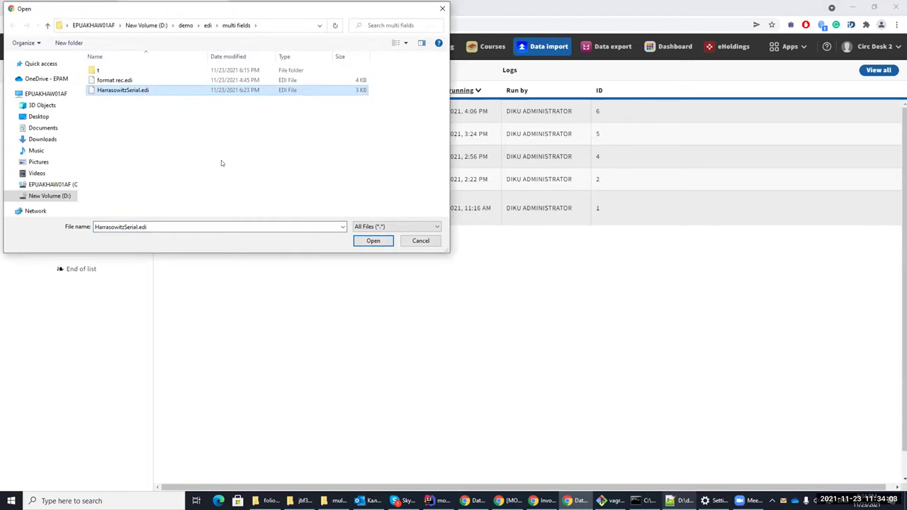
{"action": "left_click", "coordinate": [373, 241]}
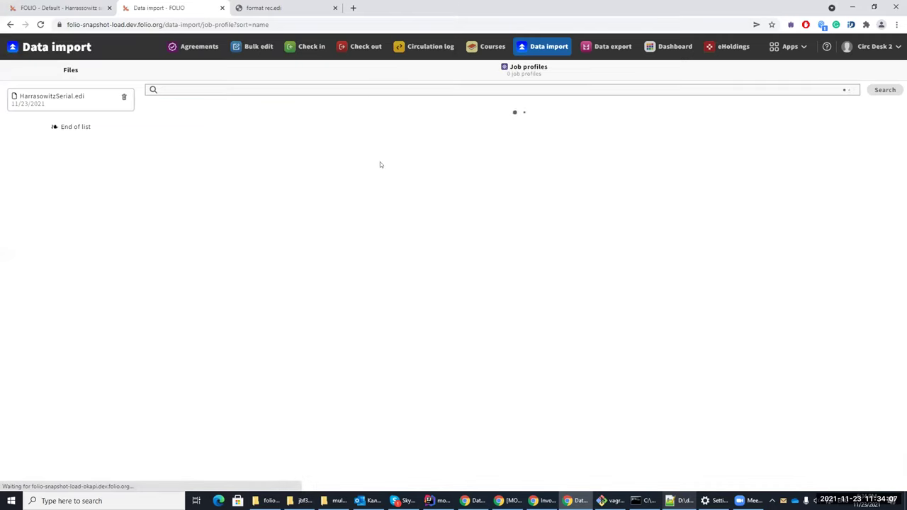
{"action": "left_click", "coordinate": [176, 126]}
{"action": "left_click", "coordinate": [872, 72]}
{"action": "left_click", "coordinate": [736, 88]}
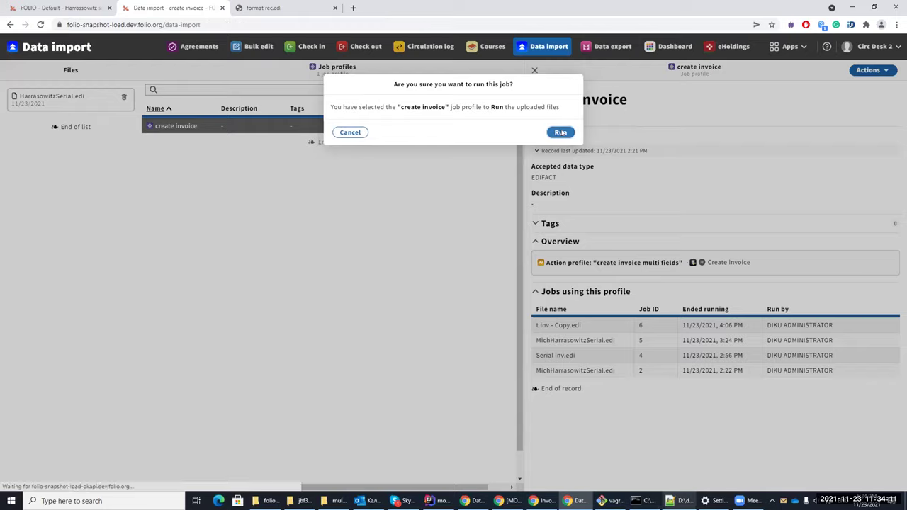
{"action": "left_click", "coordinate": [561, 138]}
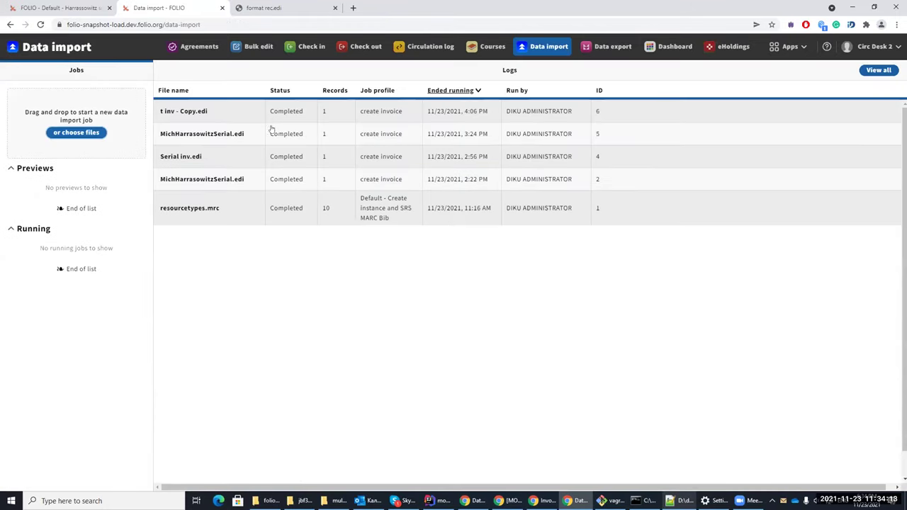
Step: Open the Invoices app in a separate tab and open the import log of the HarrasowitzSerial.edi job
{"action": "left_click", "coordinate": [783, 47]}
{"action": "middle_click", "coordinate": [663, 178]}
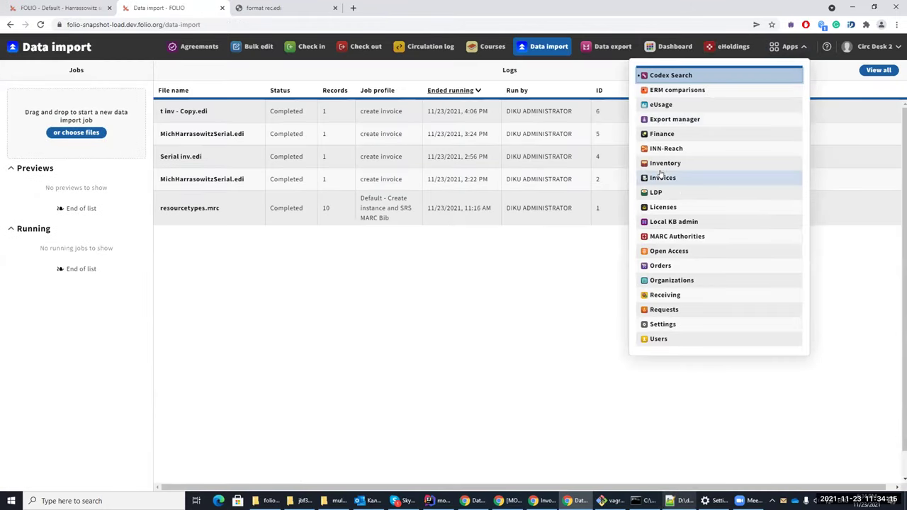
{"action": "left_click", "coordinate": [306, 304]}
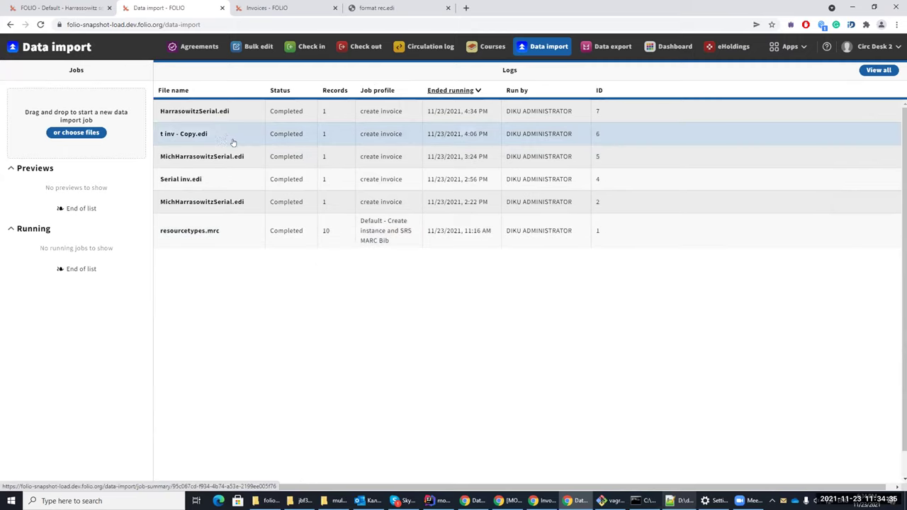
{"action": "left_click", "coordinate": [202, 113]}
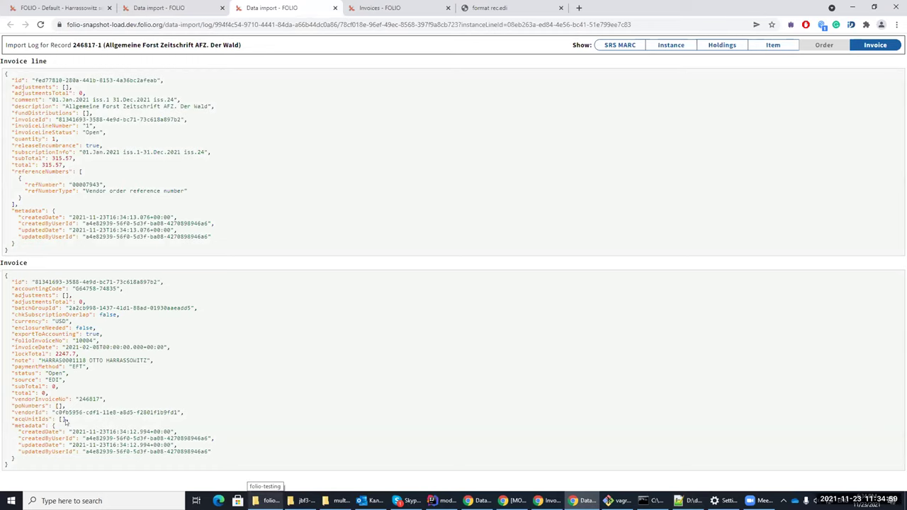
Step: Copy the vendor invoice number from the imported record's log, find the invoice by it in Invoices and open it
{"action": "double_click", "coordinate": [90, 399]}
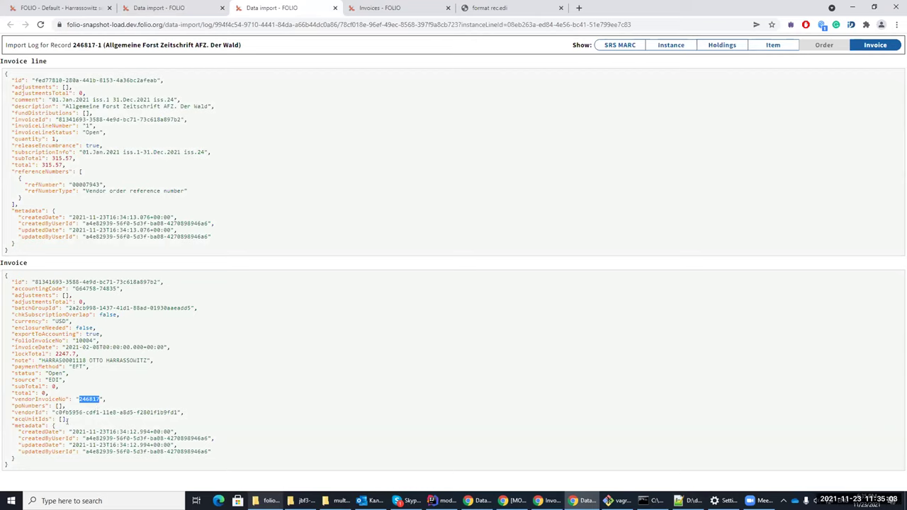
{"action": "left_click", "coordinate": [68, 421]}
{"action": "left_click", "coordinate": [379, 8]}
{"action": "left_click", "coordinate": [71, 93]}
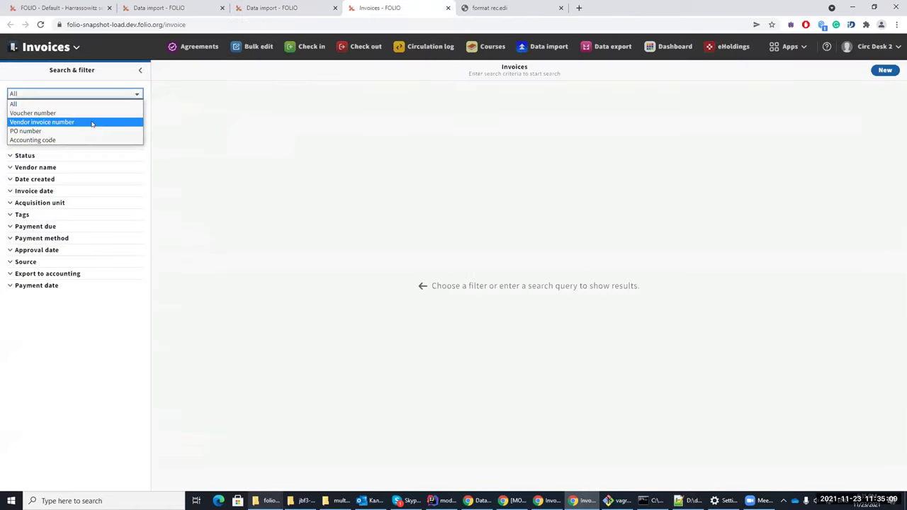
{"action": "left_click", "coordinate": [42, 120]}
{"action": "left_click", "coordinate": [76, 119]}
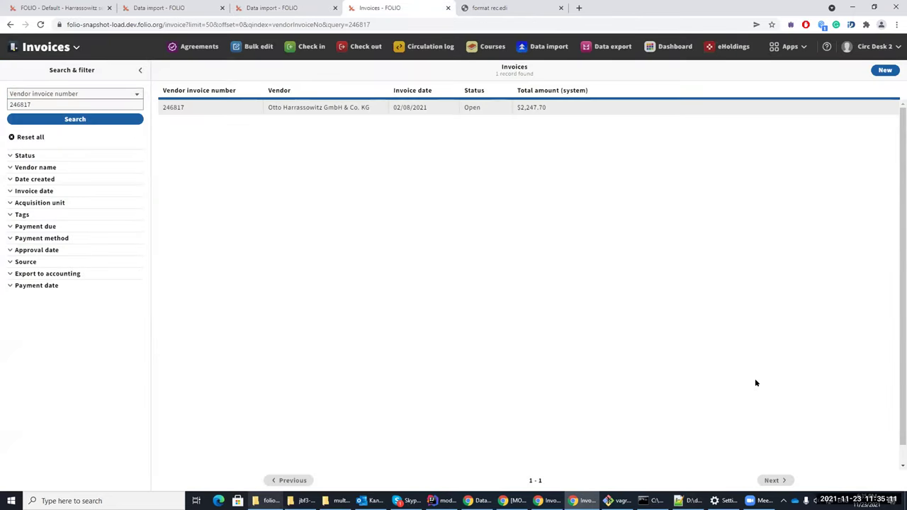
{"action": "left_click", "coordinate": [199, 104]}
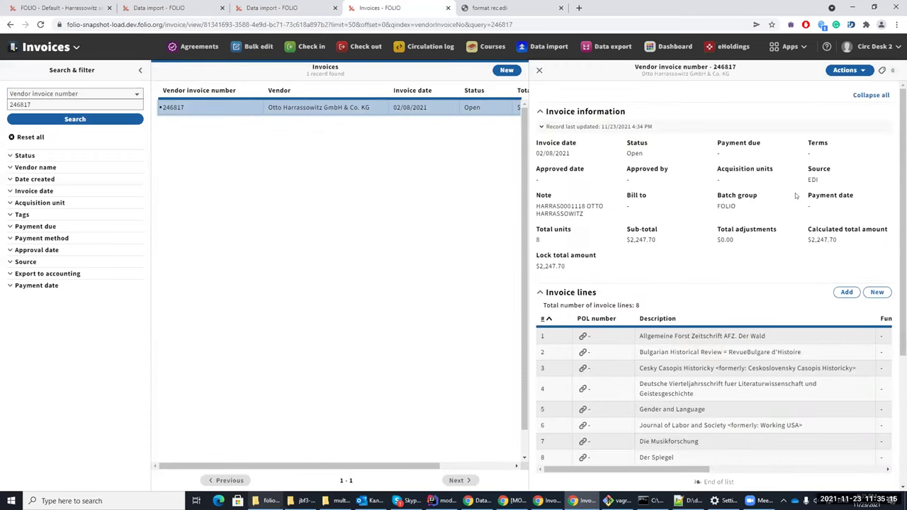
Step: Open the first invoice line, Allgemeine Forst Zeitschrift AFZ, and compare its Subscription info and Comment values
{"action": "left_click", "coordinate": [676, 337]}
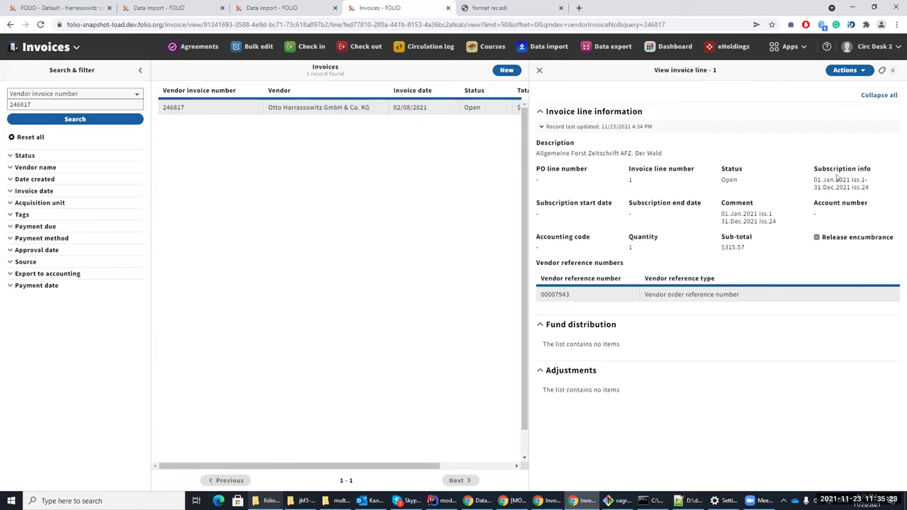
{"action": "left_click_drag", "start_coordinate": [806, 177], "coordinate": [879, 189]}
{"action": "left_click", "coordinate": [805, 180]}
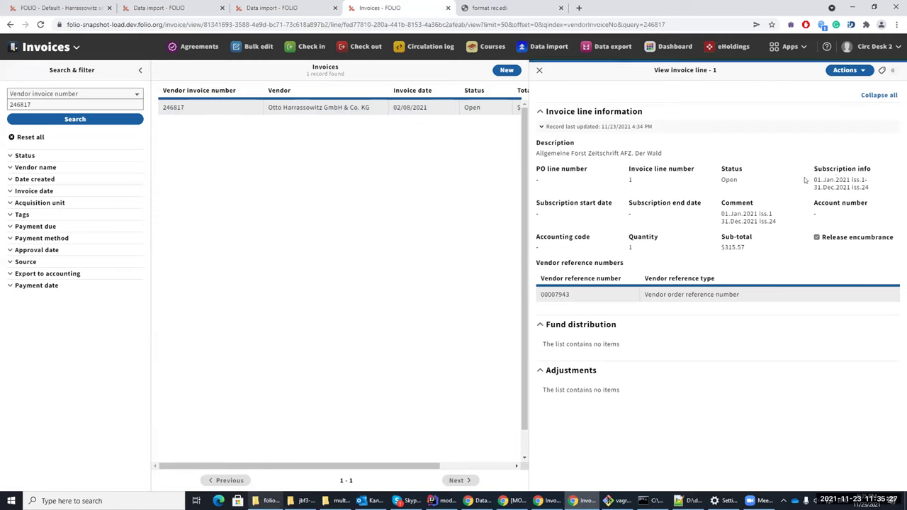
{"action": "left_click_drag", "start_coordinate": [862, 180], "coordinate": [869, 184]}
{"action": "left_click_drag", "start_coordinate": [726, 201], "coordinate": [777, 229]}
{"action": "left_click", "coordinate": [745, 215]}
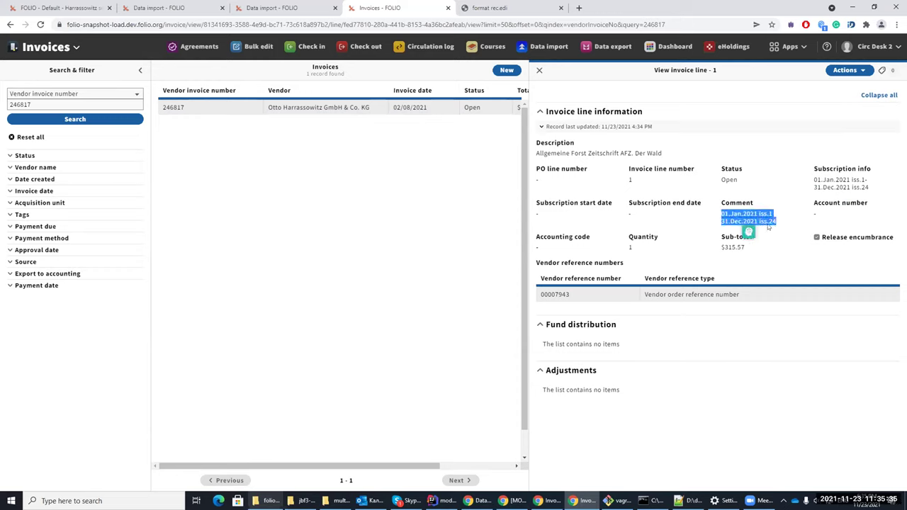
{"action": "left_click", "coordinate": [774, 210]}
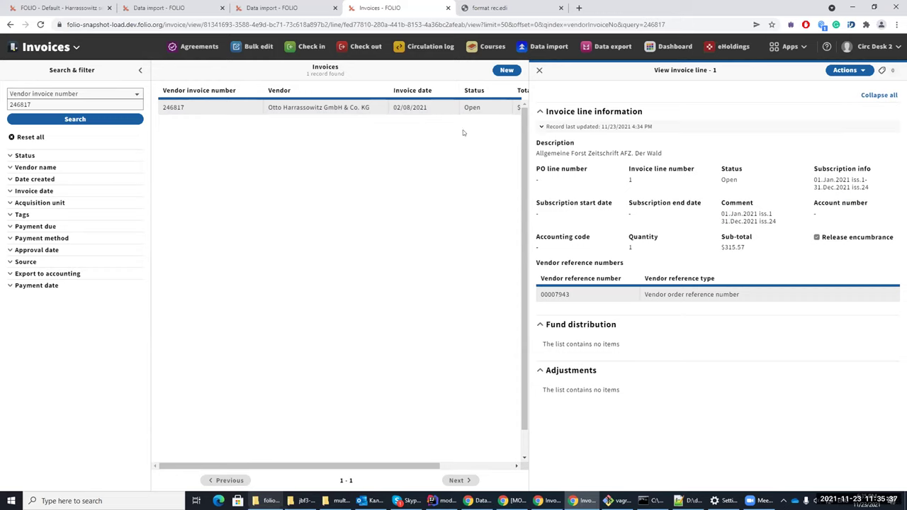
Step: Return to the invoice and check the combined Note value under Invoice information
{"action": "left_click", "coordinate": [538, 71]}
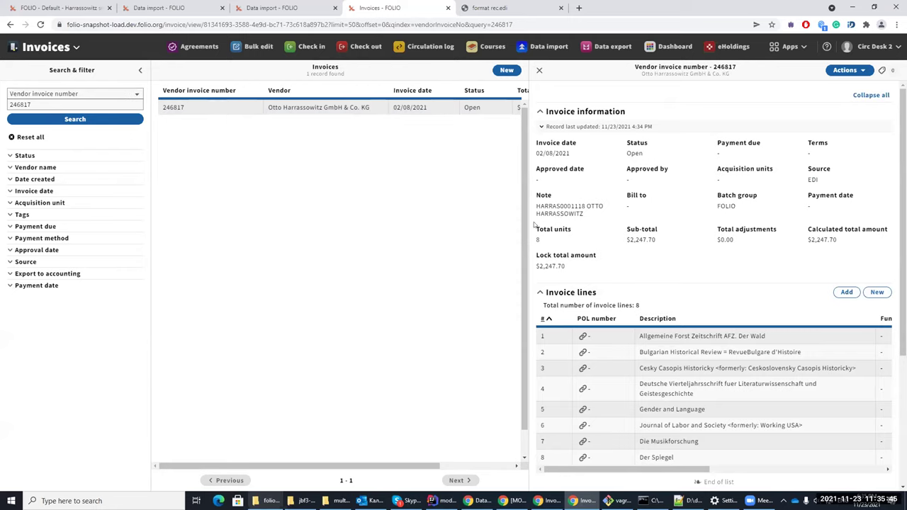
{"action": "left_click_drag", "start_coordinate": [536, 207], "coordinate": [595, 246]}
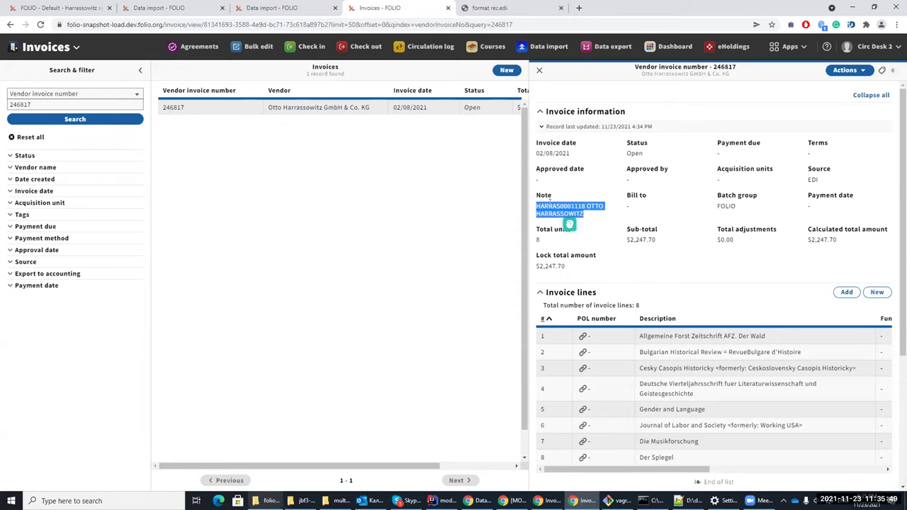
{"action": "left_click", "coordinate": [590, 216]}
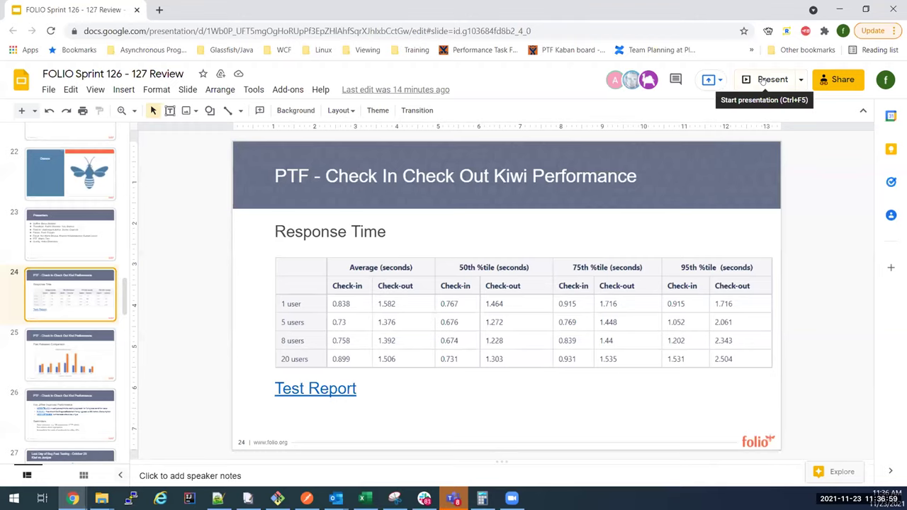
Step: Switch to the FOLIO Sprint 126 - 127 Review deck in Google Slides and present from slide 24, restarting the slideshow at slide 27
{"action": "left_click", "coordinate": [761, 82]}
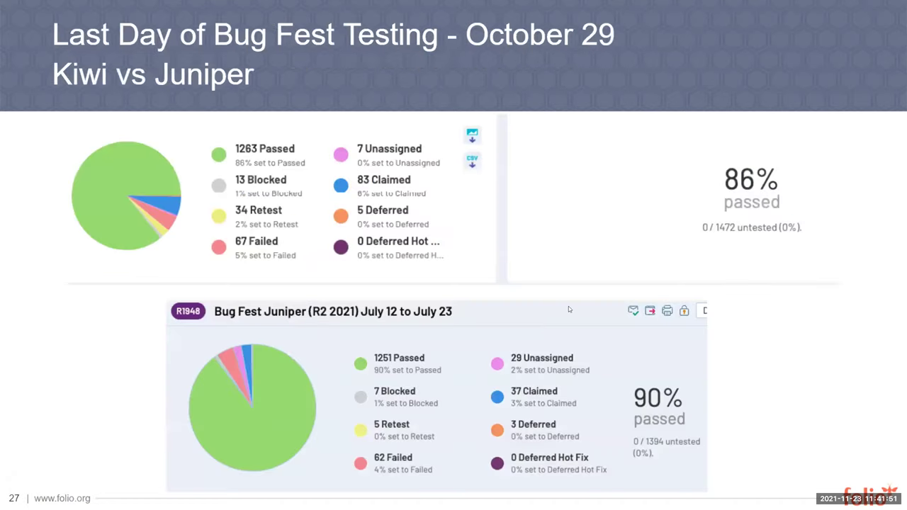
{"action": "key", "text": "Escape"}
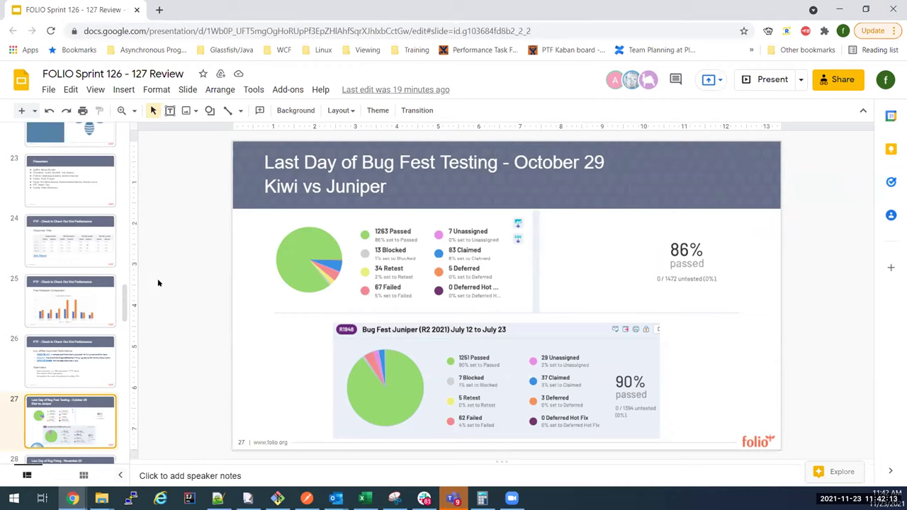
{"action": "left_click", "coordinate": [518, 498]}
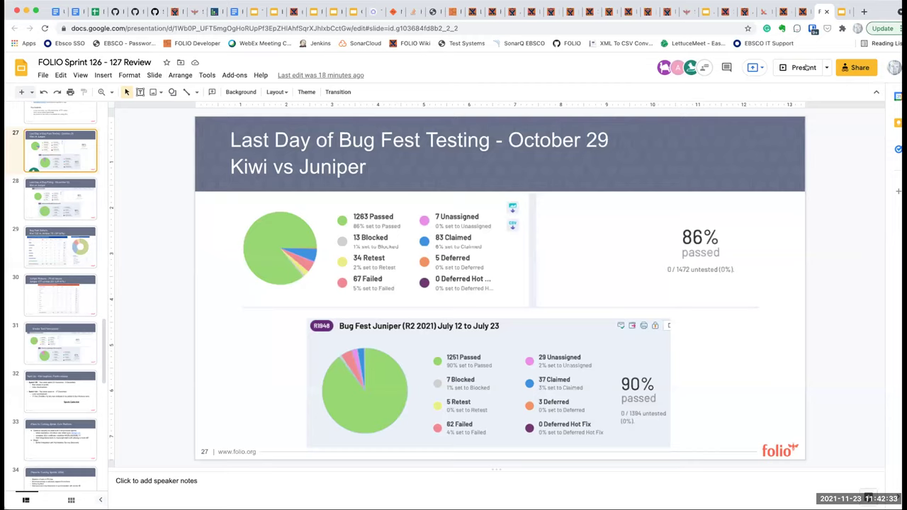
{"action": "left_click", "coordinate": [801, 68]}
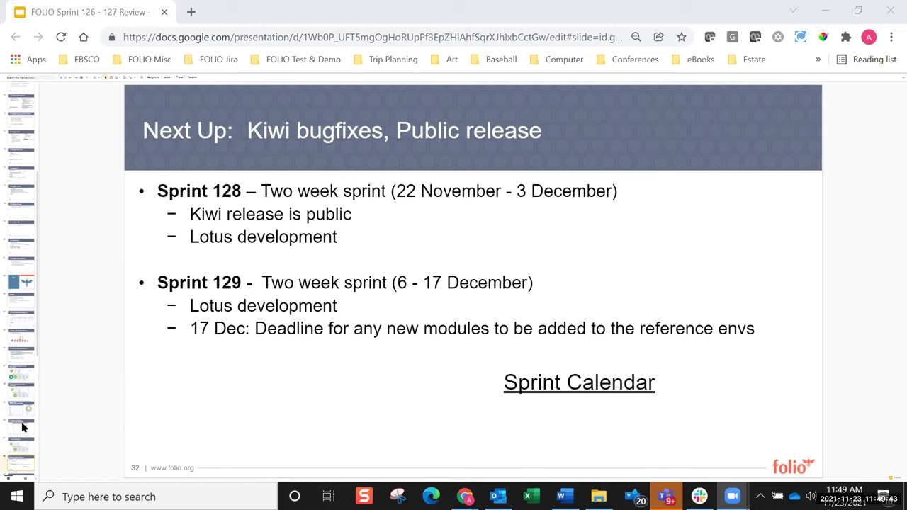
Step: Page through the sprint plans from the Next Up slide to the Folijet (Data Import) slide
{"action": "left_click", "coordinate": [19, 462]}
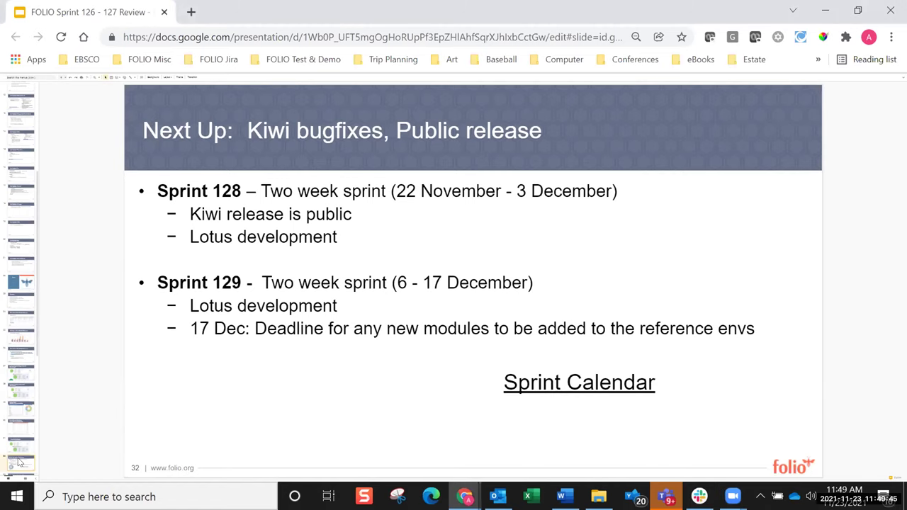
{"action": "key", "text": "Down"}
{"action": "key", "text": "Down"}
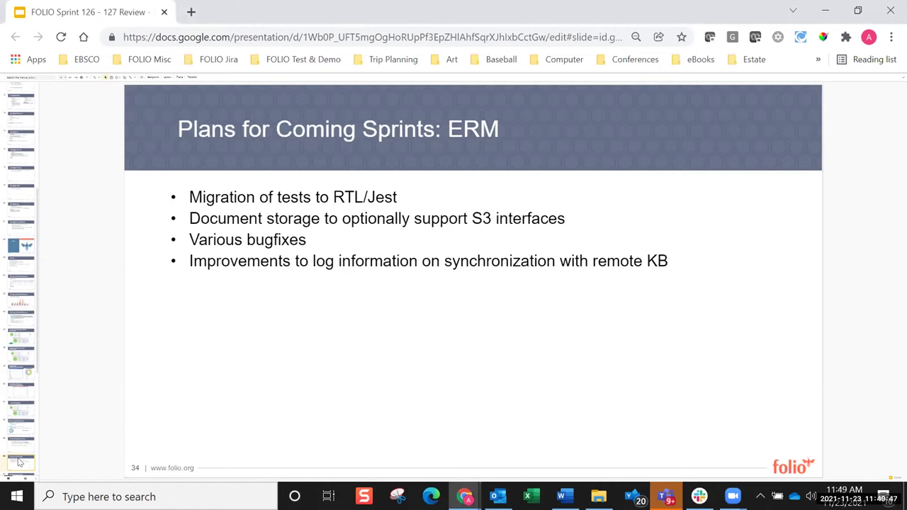
{"action": "key", "text": "Down"}
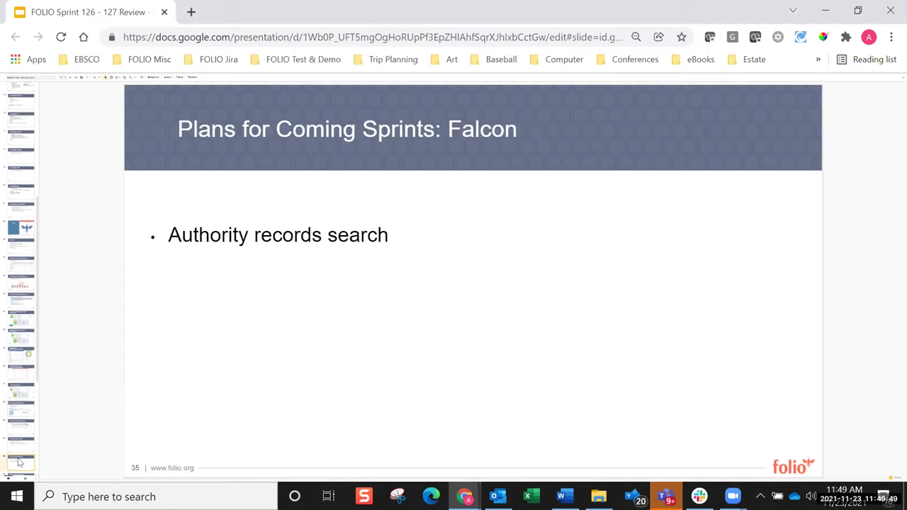
{"action": "key", "text": "Down"}
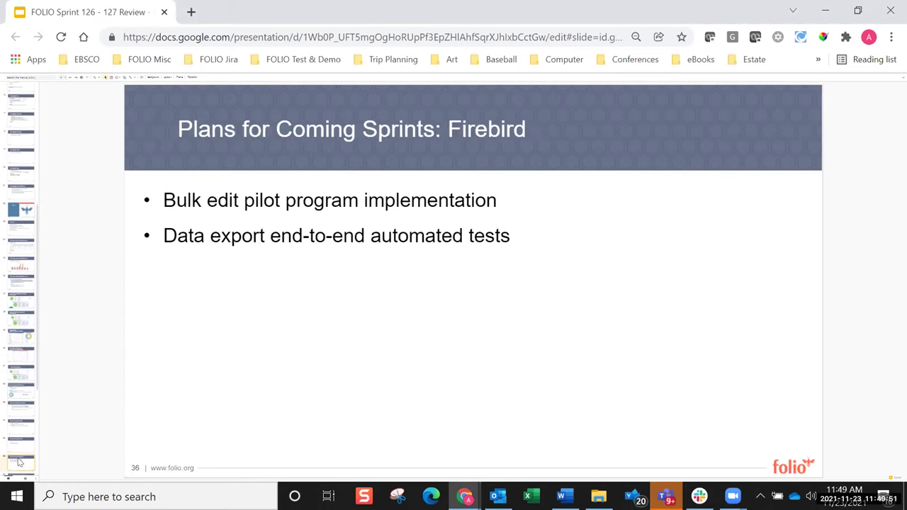
{"action": "key", "text": "Down"}
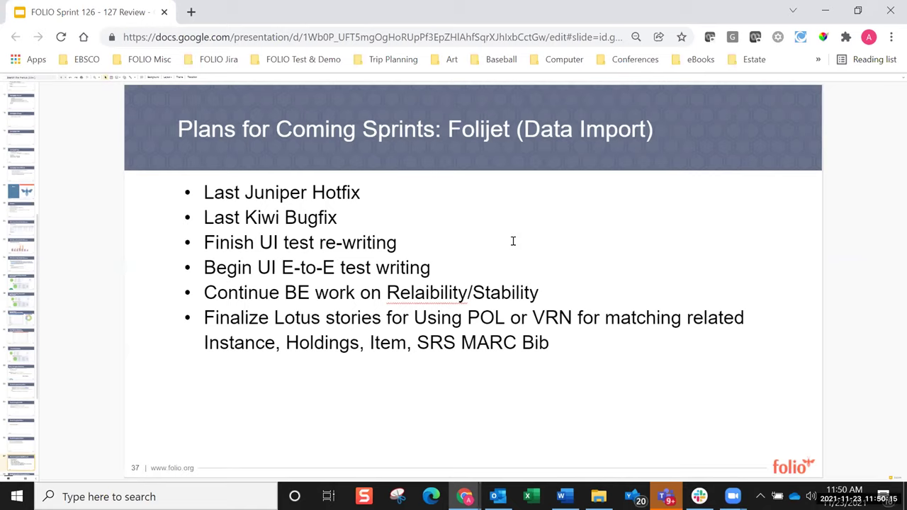
Step: Correct the misspelled word to "Reliability" in the BE work bullet on the Folijet plans slide
{"action": "left_click", "coordinate": [423, 292]}
{"action": "key", "text": "BackSpace"}
{"action": "key", "text": "Right"}
{"action": "type", "text": "a"}
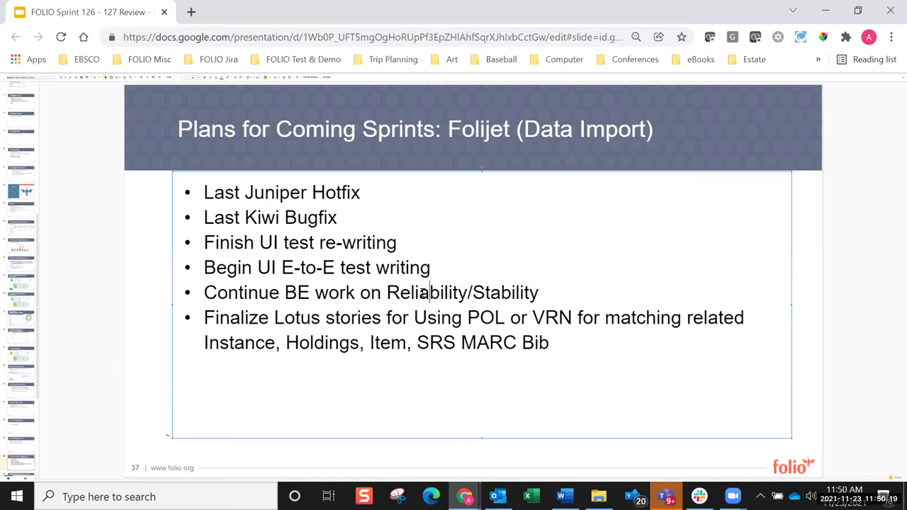
{"action": "left_click", "coordinate": [532, 355]}
{"action": "key", "text": "End"}
{"action": "left_click", "coordinate": [140, 141]}
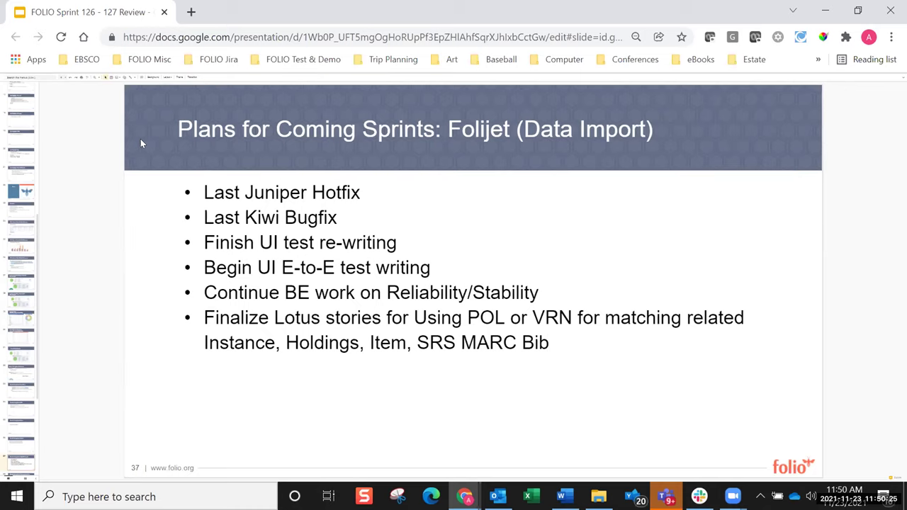
Step: Page through the remaining team plans to the closing Questions slide
{"action": "key", "text": "Down"}
{"action": "key", "text": "Down"}
{"action": "key", "text": "Down"}
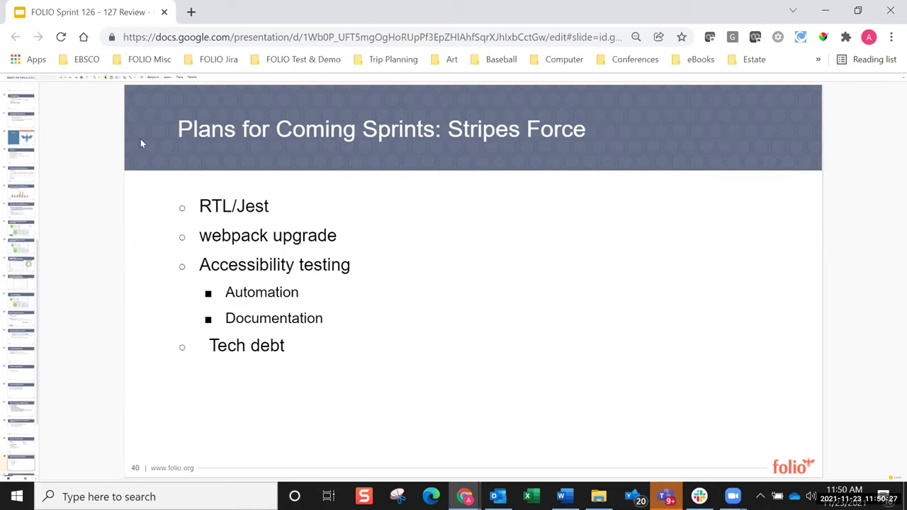
{"action": "key", "text": "Down"}
{"action": "key", "text": "Down"}
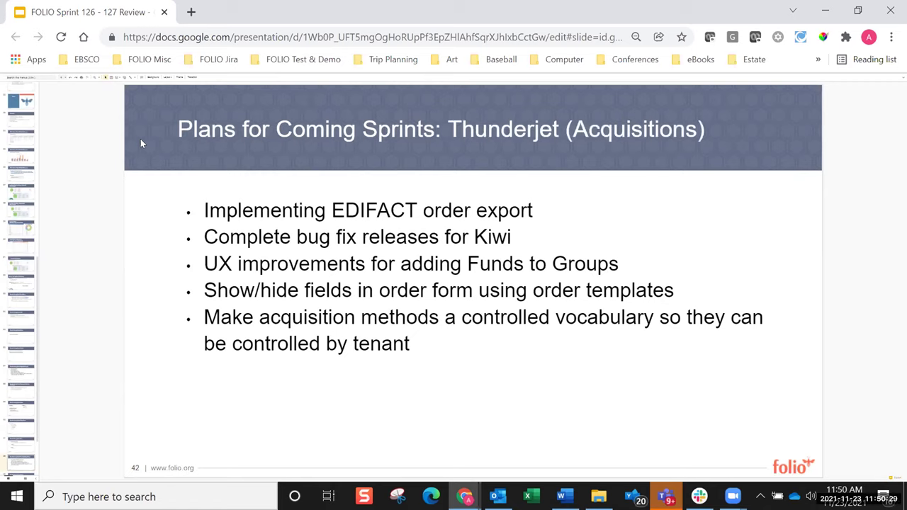
{"action": "key", "text": "Down"}
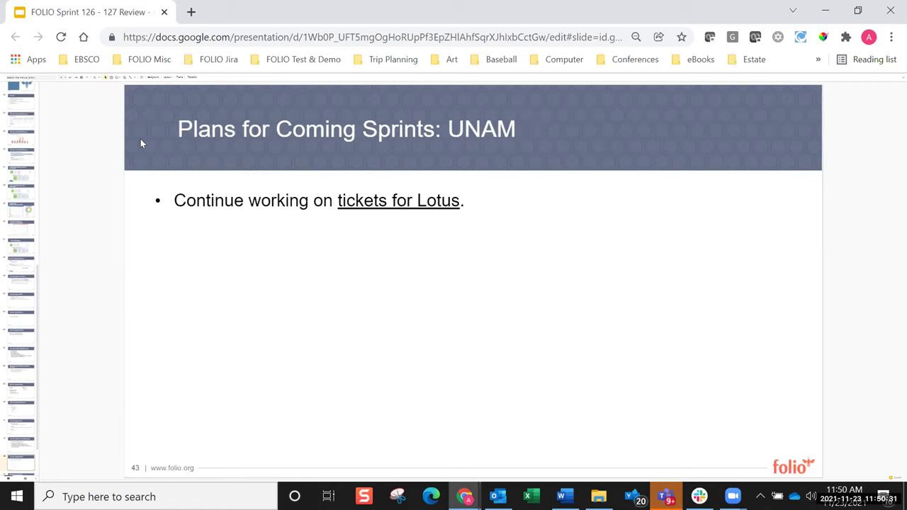
{"action": "key", "text": "Down"}
{"action": "key", "text": "Down"}
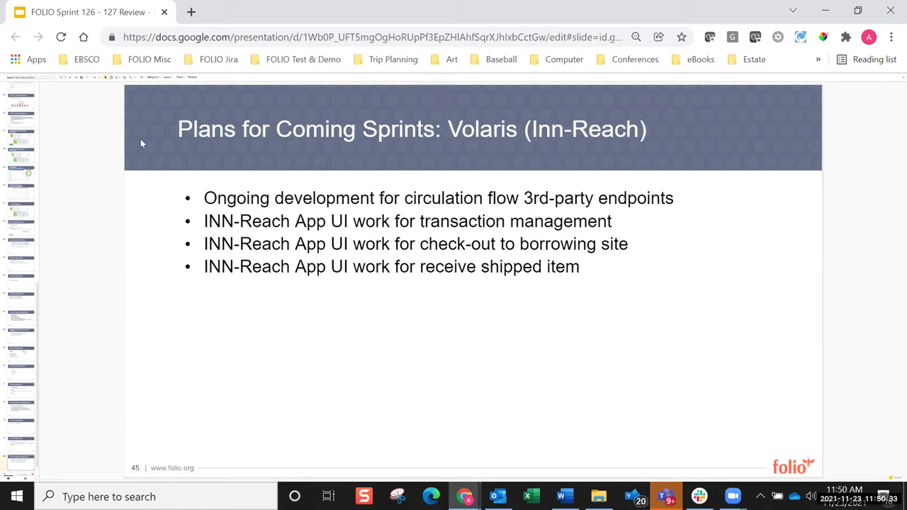
{"action": "key", "text": "Down"}
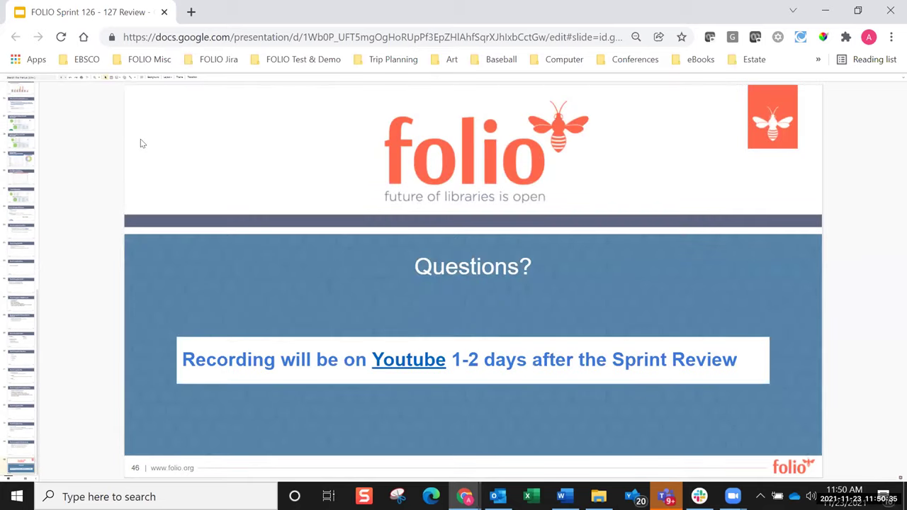